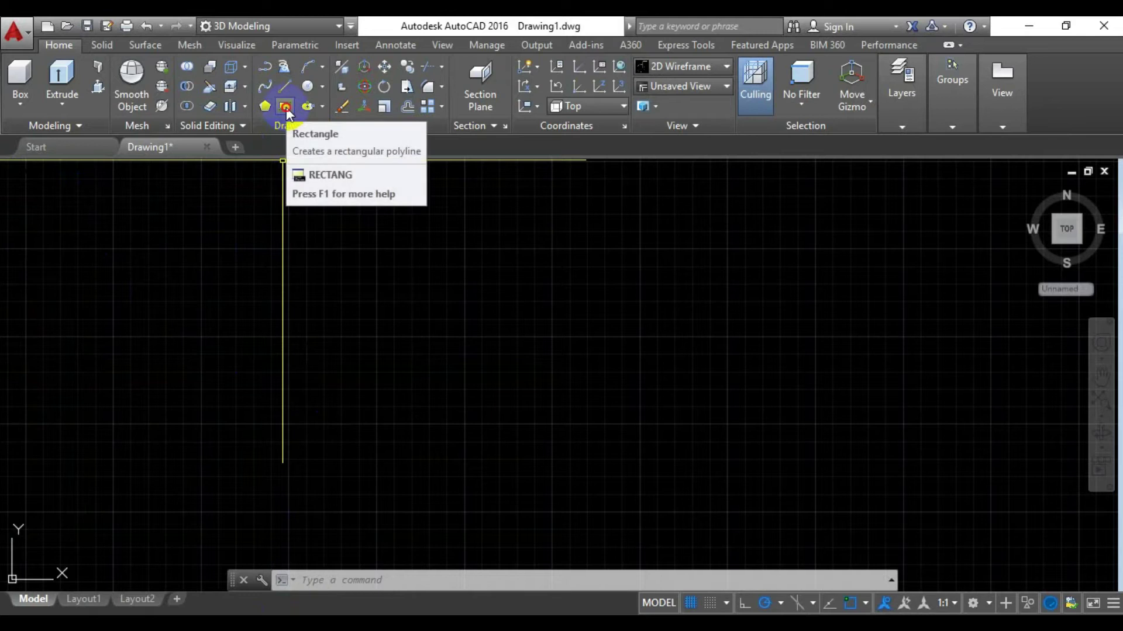
Draw a rectangle with its first corner at 0,0, 96 units long in X and 64 units in Y
{"action": "left_click", "coordinate": [285, 108]}
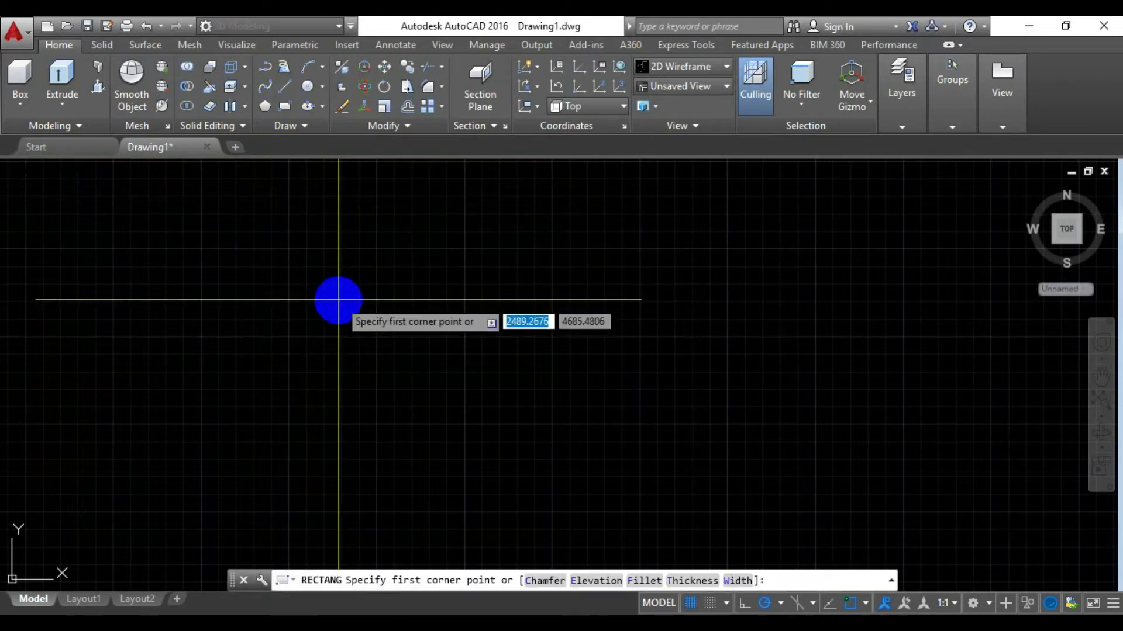
{"action": "type", "text": "0"}
{"action": "key", "text": "Tab"}
{"action": "type", "text": "0"}
{"action": "key", "text": "Return"}
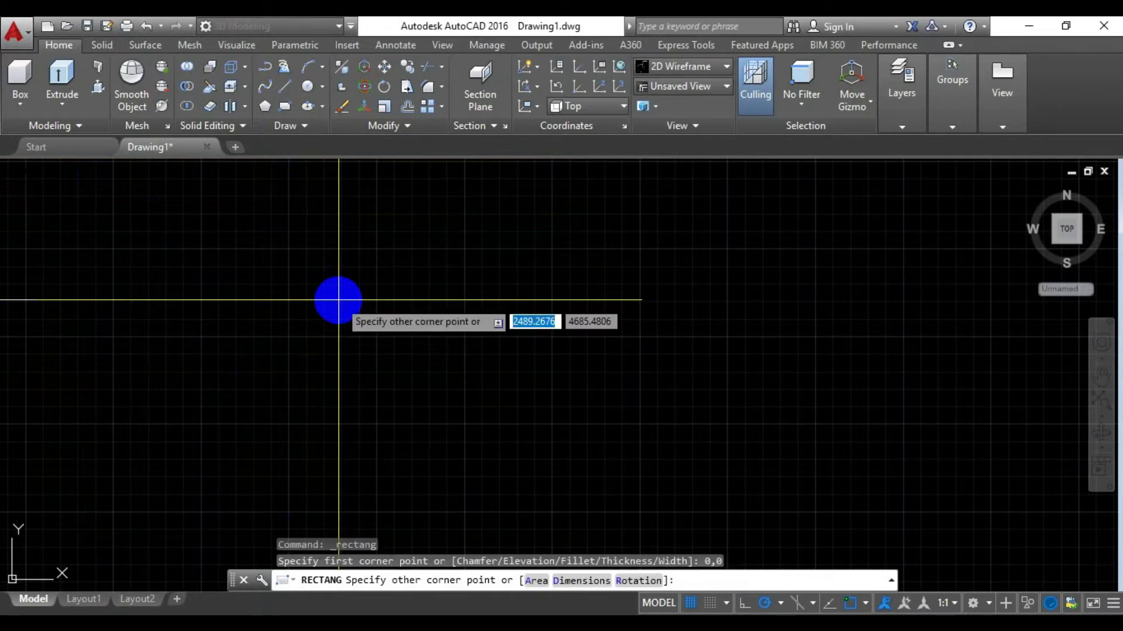
{"action": "type", "text": "96"}
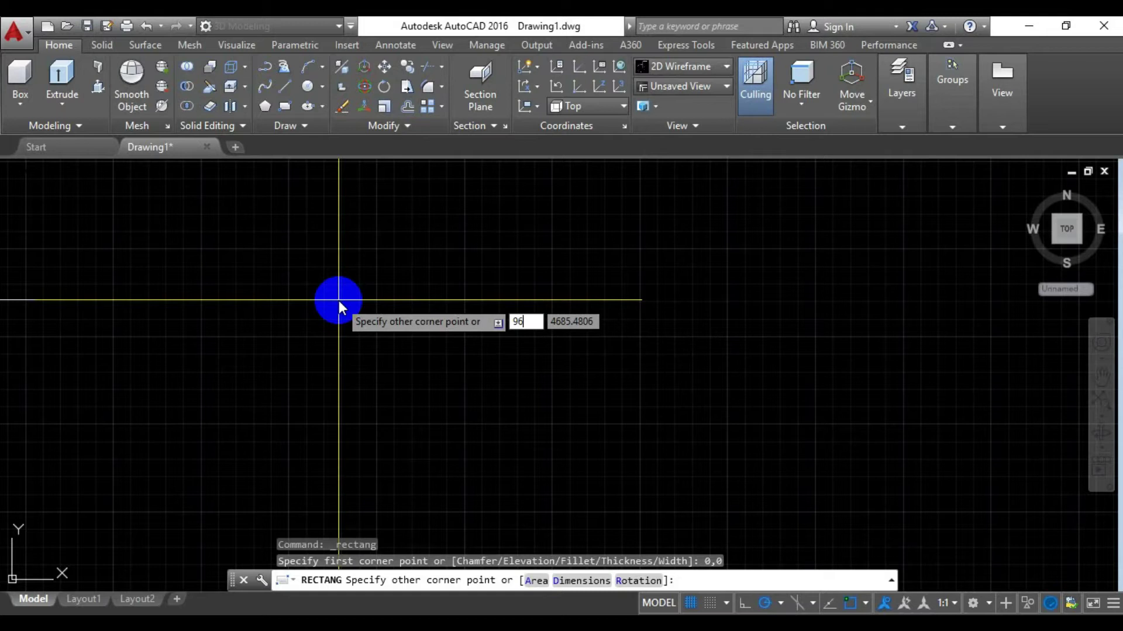
{"action": "key", "text": "Tab"}
{"action": "type", "text": "64"}
{"action": "key", "text": "Return"}
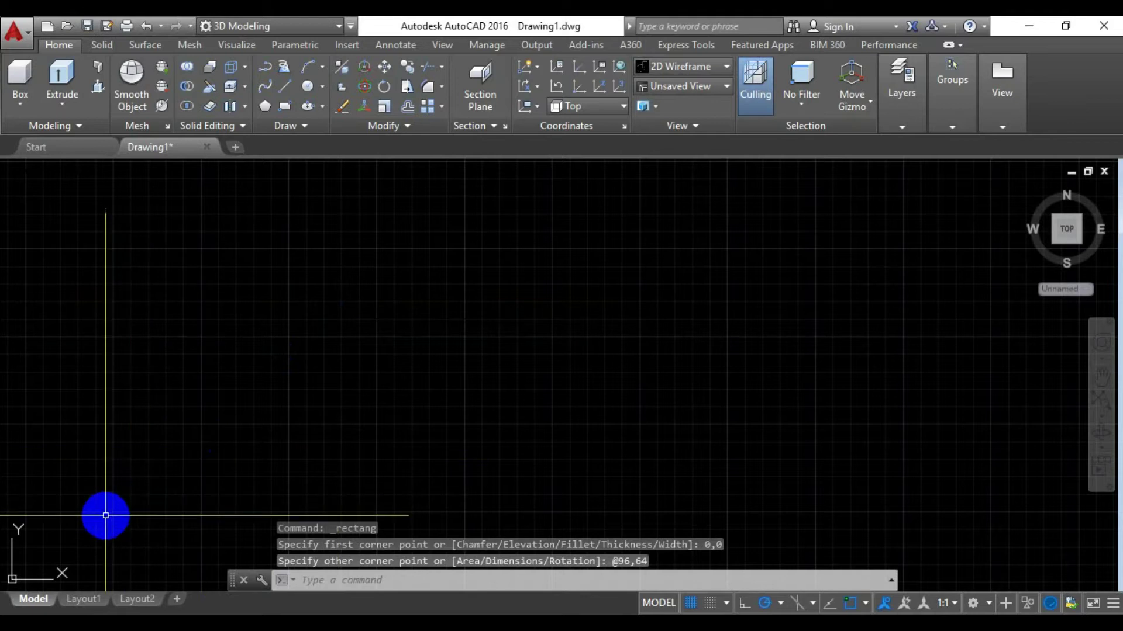
Locate the 96 by 64 rectangle at the origin and view it at a comfortable size
{"action": "middle_click_drag", "start_coordinate": [104, 520], "coordinate": [393, 350]}
{"action": "middle_click_drag", "start_coordinate": [189, 496], "coordinate": [482, 296]}
{"action": "scroll", "coordinate": [482, 296], "scroll_direction": "down", "scroll_amount": 3}
{"action": "scroll", "coordinate": [482, 296], "scroll_direction": "down", "scroll_amount": 6}
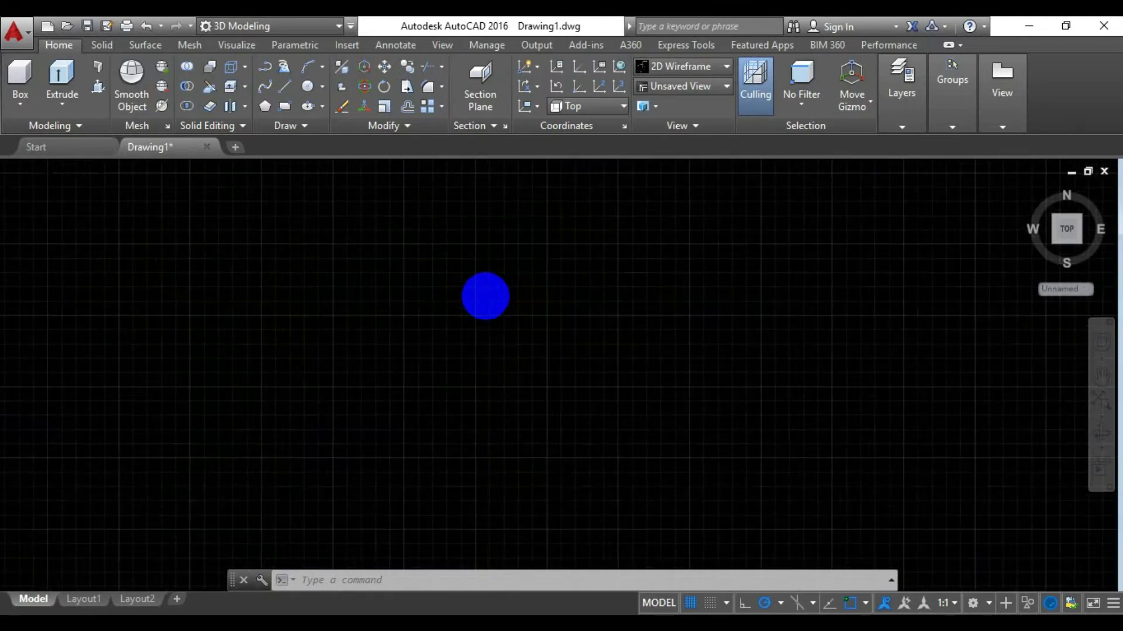
{"action": "scroll", "coordinate": [485, 296], "scroll_direction": "down", "scroll_amount": 2}
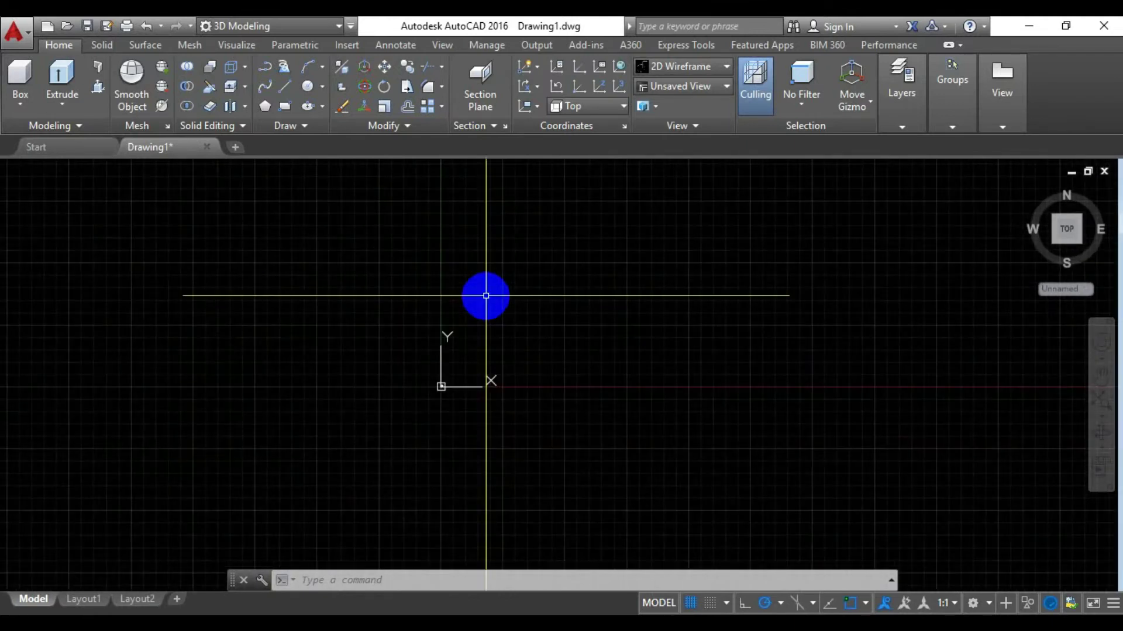
{"action": "scroll", "coordinate": [486, 296], "scroll_direction": "up", "scroll_amount": 5}
{"action": "scroll", "coordinate": [486, 296], "scroll_direction": "up", "scroll_amount": 2}
{"action": "scroll", "coordinate": [480, 304], "scroll_direction": "down", "scroll_amount": 4}
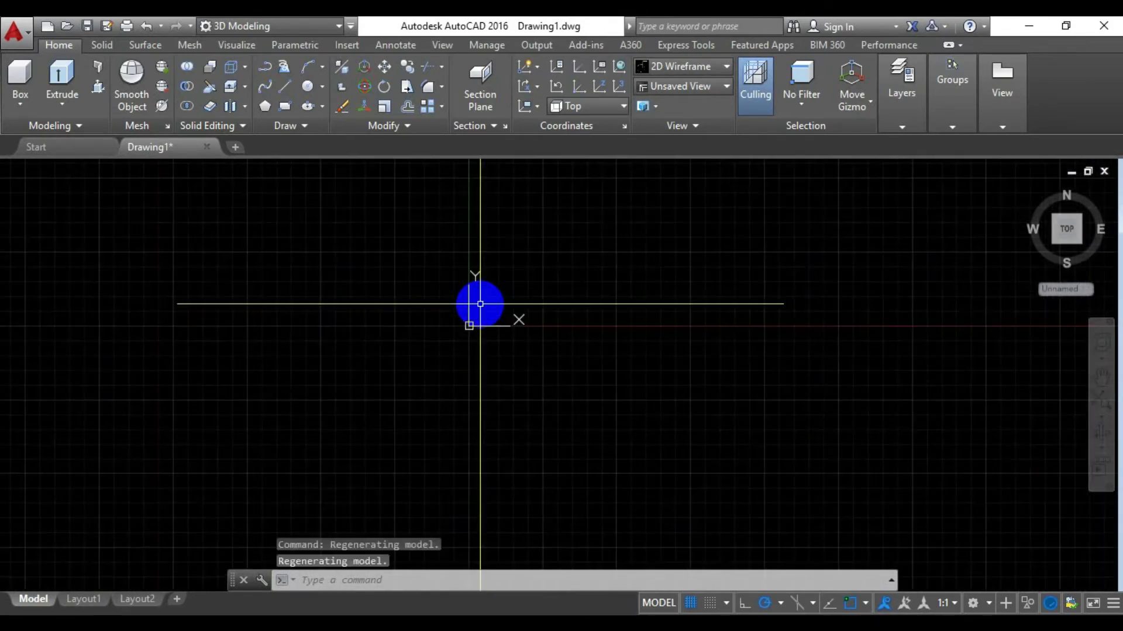
{"action": "scroll", "coordinate": [480, 304], "scroll_direction": "up", "scroll_amount": 3}
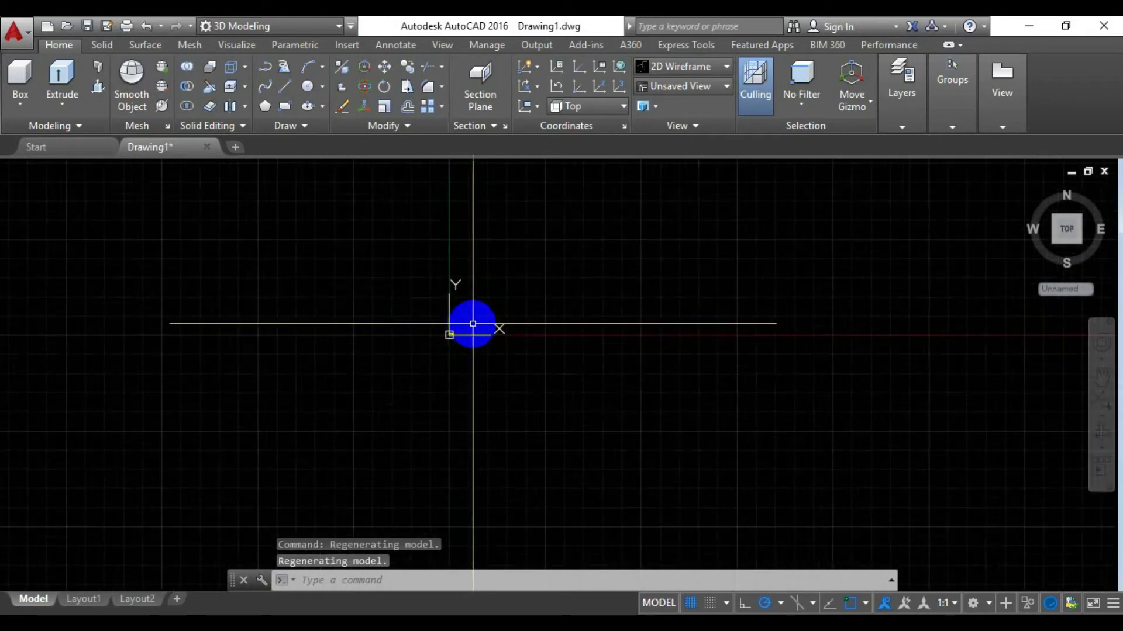
{"action": "scroll", "coordinate": [473, 324], "scroll_direction": "up", "scroll_amount": 5}
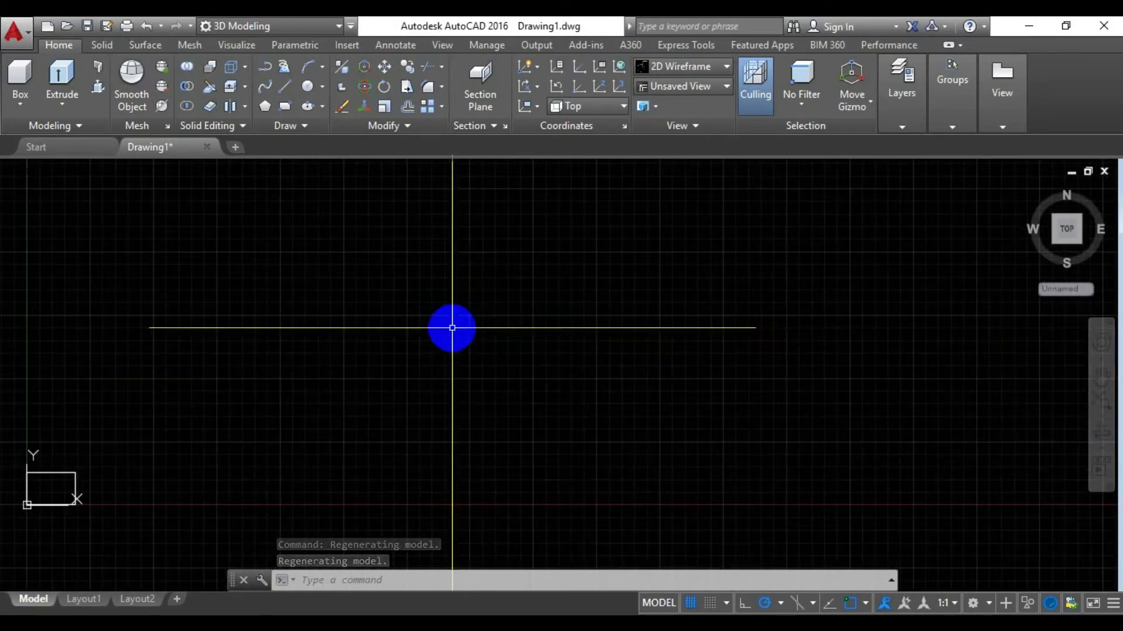
{"action": "mouse_move", "coordinate": [236, 374]}
{"action": "middle_mouse_down"}
{"action": "mouse_move", "coordinate": [210, 390]}
{"action": "mouse_move", "coordinate": [534, 257]}
{"action": "mouse_move", "coordinate": [535, 355]}
{"action": "middle_mouse_up"}
{"action": "scroll", "coordinate": [535, 355], "scroll_direction": "up", "scroll_amount": 4}
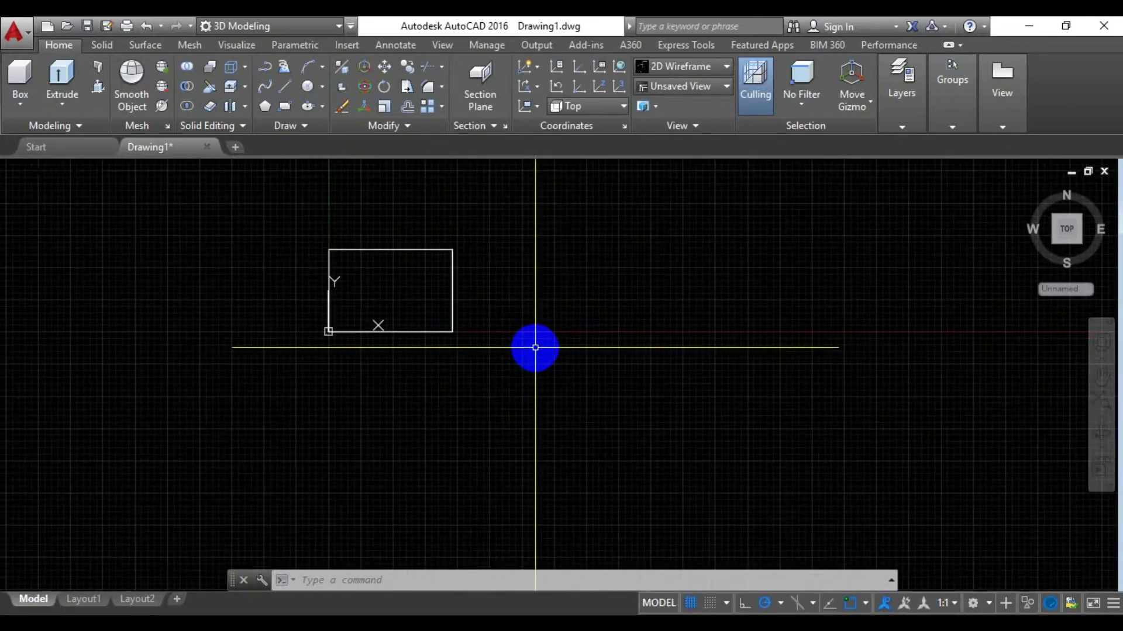
{"action": "scroll", "coordinate": [535, 347], "scroll_direction": "up", "scroll_amount": 2}
{"action": "middle_click_drag", "start_coordinate": [535, 348], "coordinate": [822, 453]}
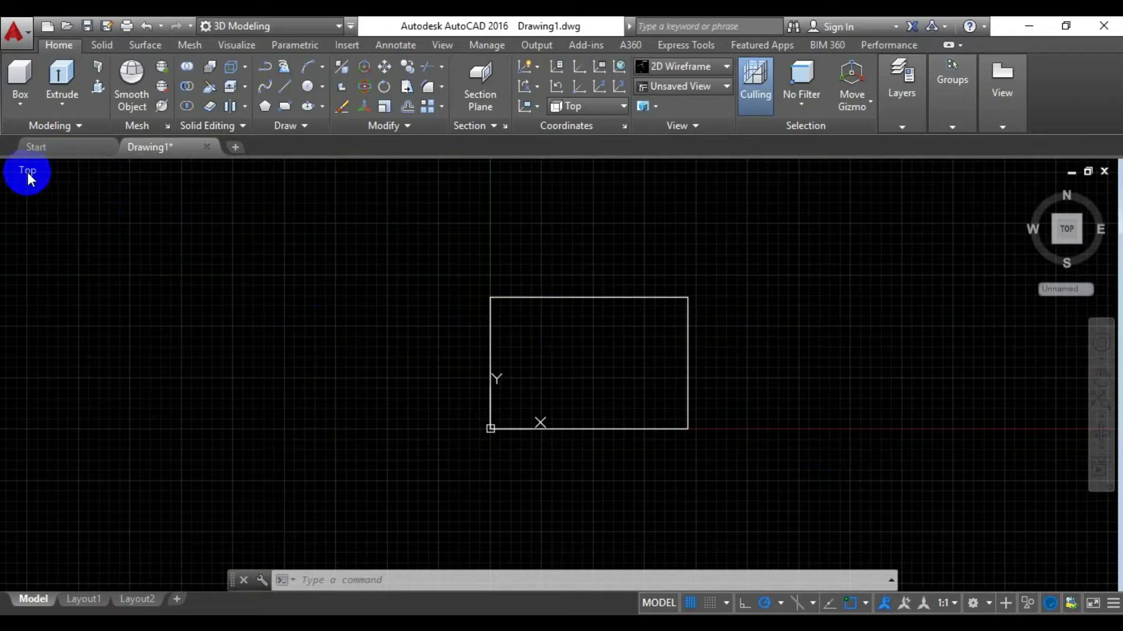
Try the SW Isometric view of the rectangle and settle on the SE Isometric view
{"action": "left_click", "coordinate": [25, 171]}
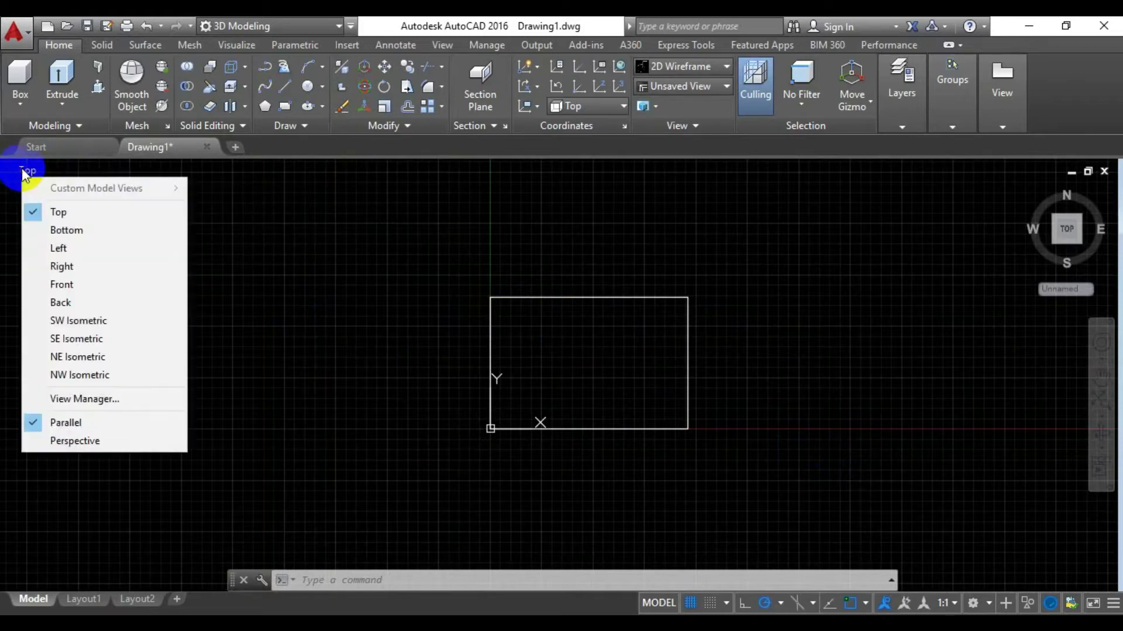
{"action": "left_click", "coordinate": [50, 321]}
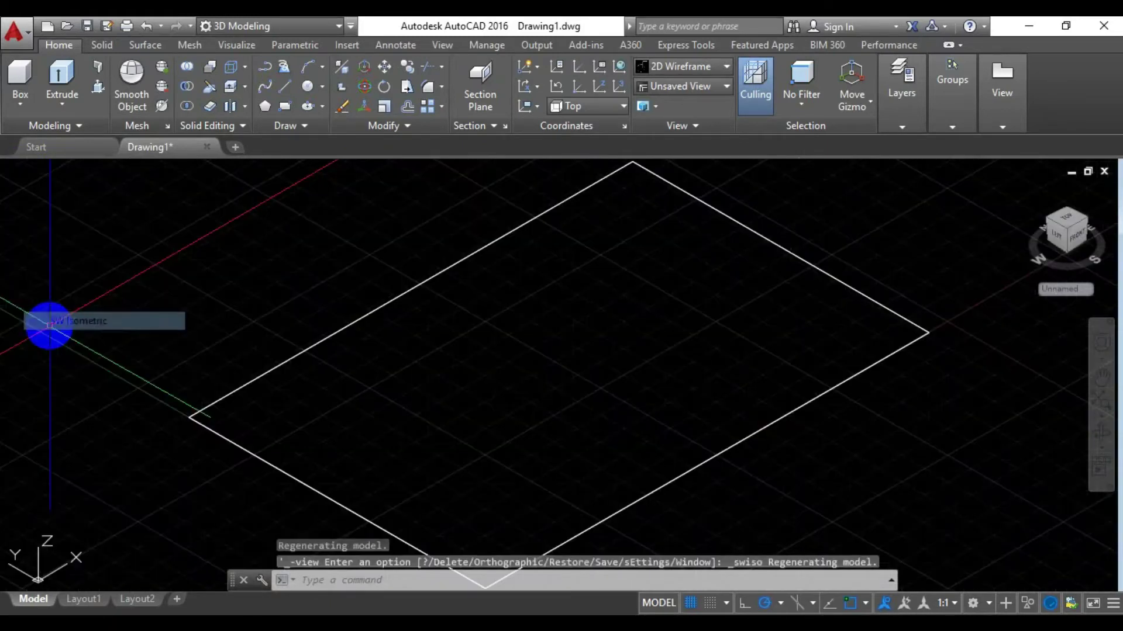
{"action": "middle_click_drag", "start_coordinate": [183, 373], "coordinate": [146, 366]}
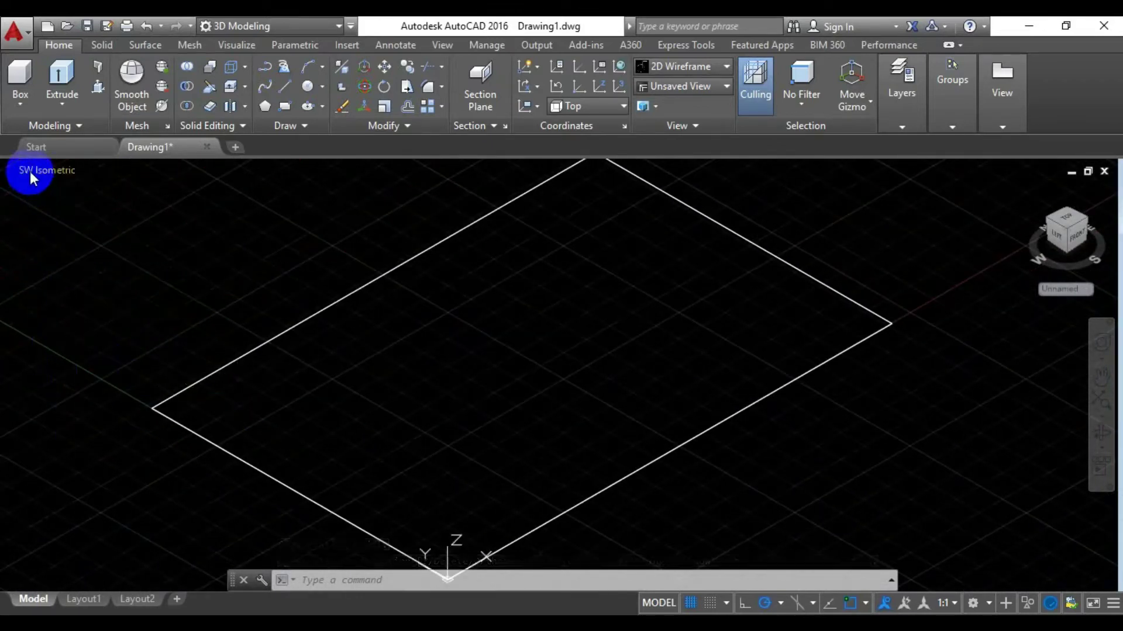
{"action": "left_click", "coordinate": [30, 171]}
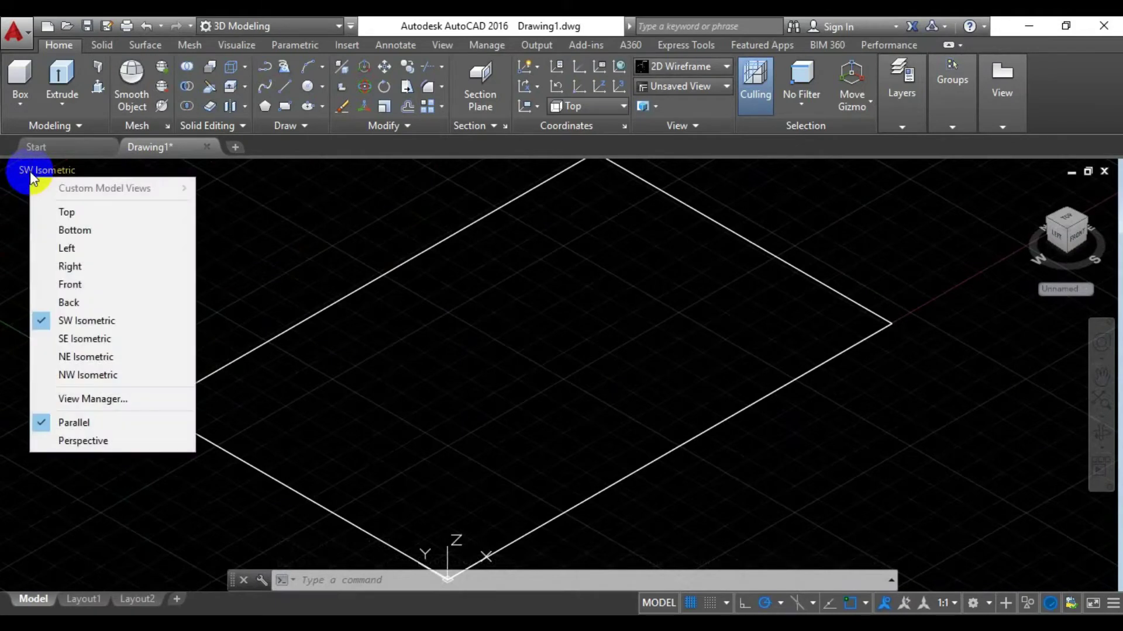
{"action": "left_click", "coordinate": [55, 341]}
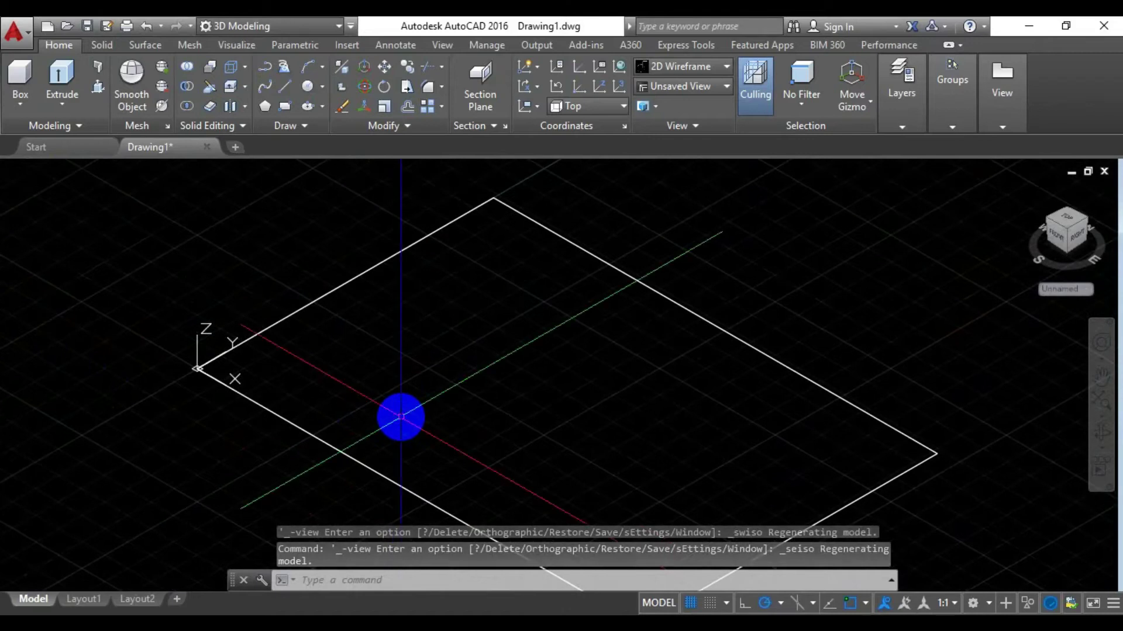
Extrude the rectangle into a solid base block with a height of 16
{"action": "scroll", "coordinate": [401, 417], "scroll_direction": "up", "scroll_amount": 2}
{"action": "scroll", "coordinate": [400, 417], "scroll_direction": "down", "scroll_amount": 4}
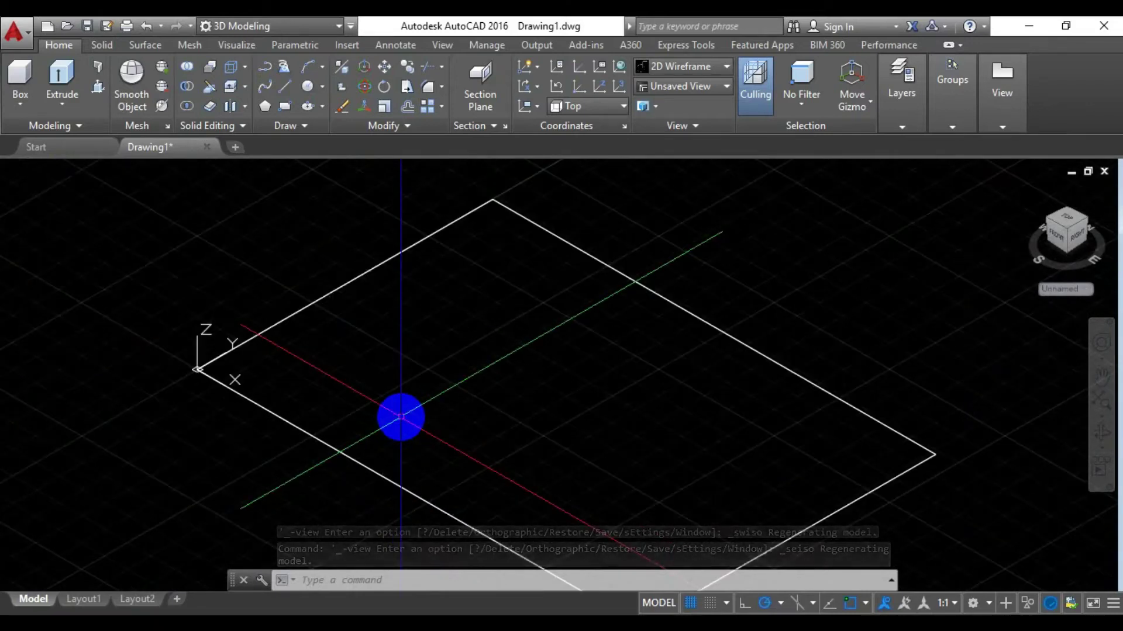
{"action": "left_click", "coordinate": [59, 78]}
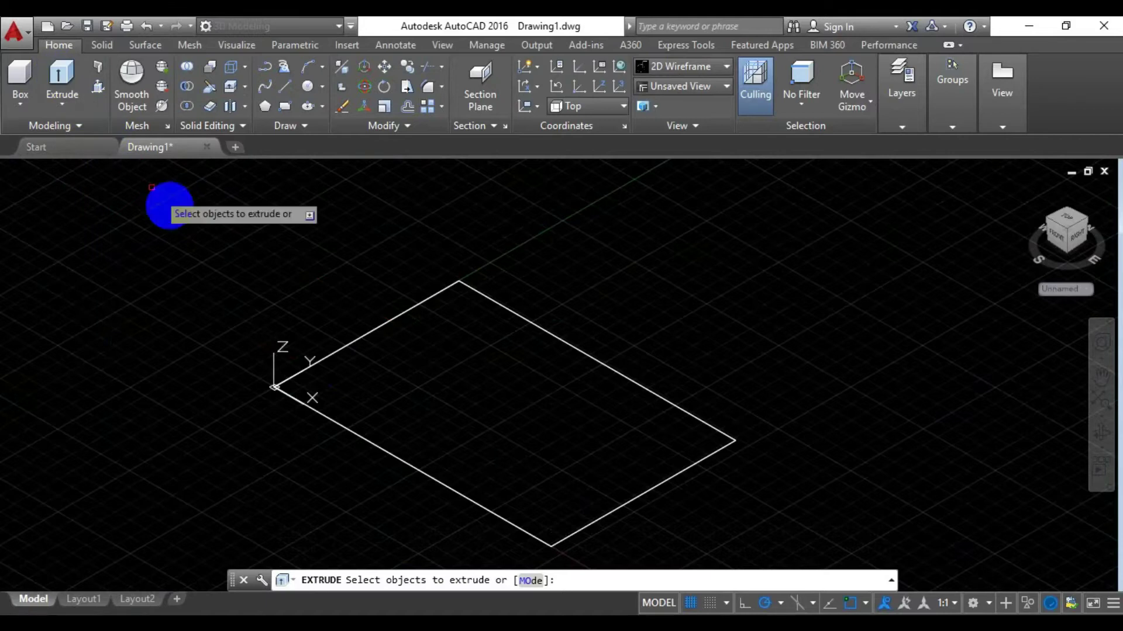
{"action": "left_click", "coordinate": [339, 350]}
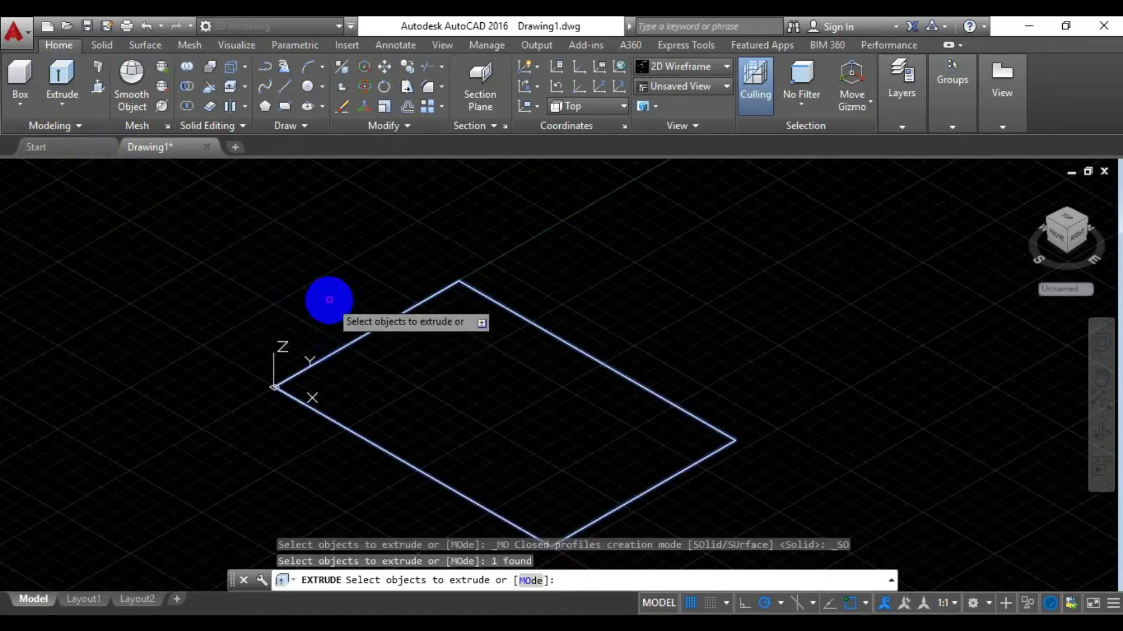
{"action": "right_click", "coordinate": [329, 300]}
{"action": "left_click", "coordinate": [333, 306]}
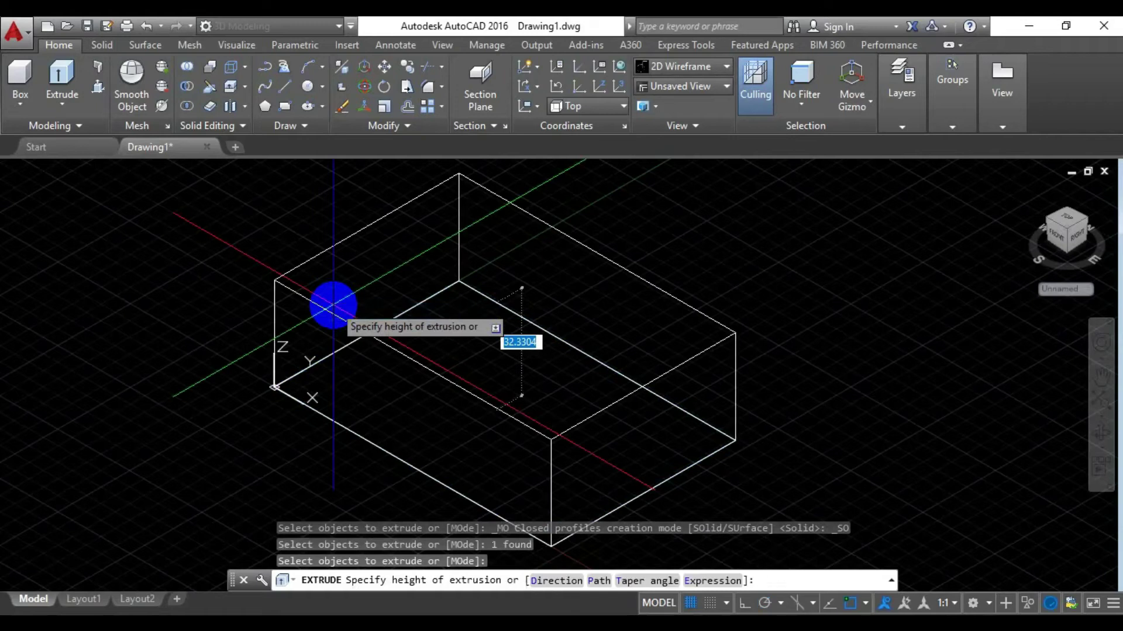
{"action": "type", "text": "16"}
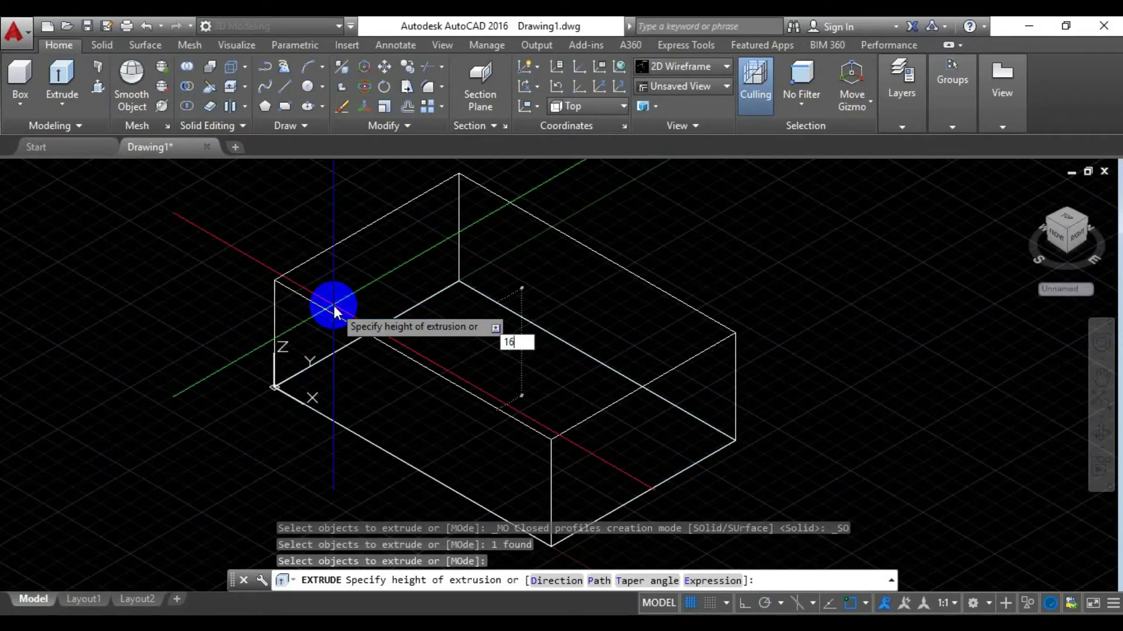
{"action": "key", "text": "Return"}
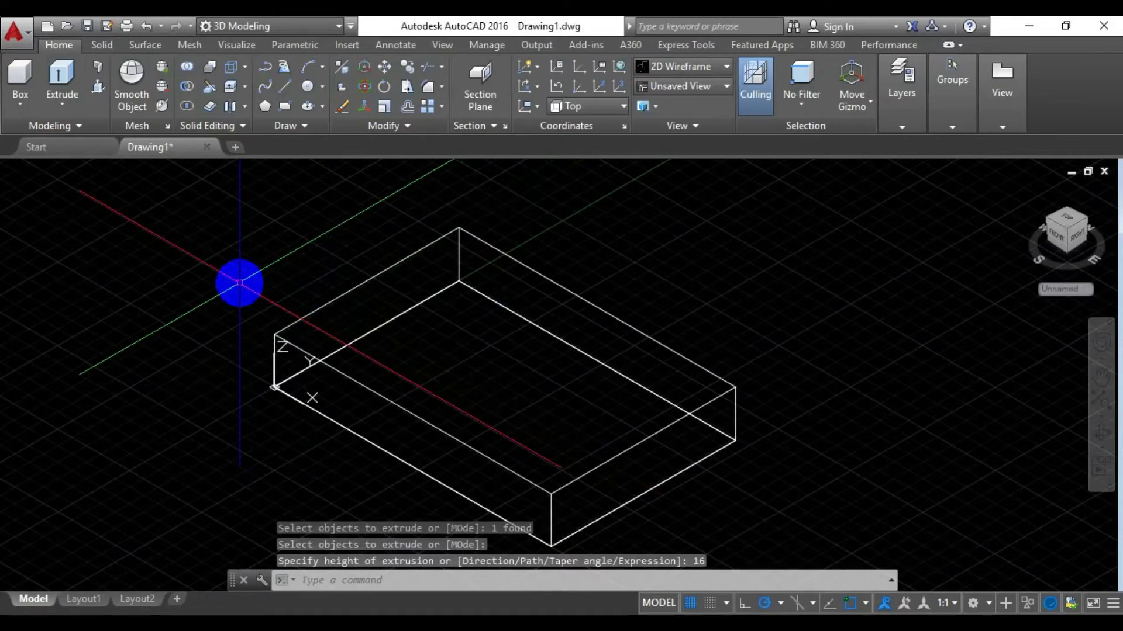
Move the UCS origin to the block's top corner above the old origin, with X along the long top edge and Y along the short one
{"action": "left_click", "coordinate": [364, 581]}
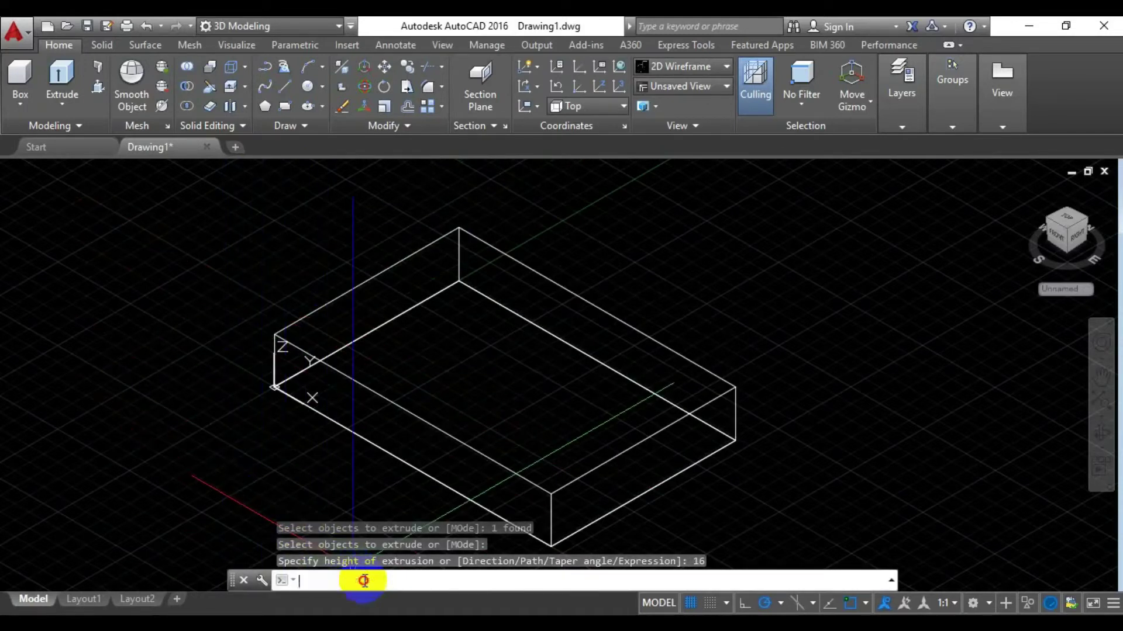
{"action": "type", "text": "ucs"}
{"action": "key", "text": "Return"}
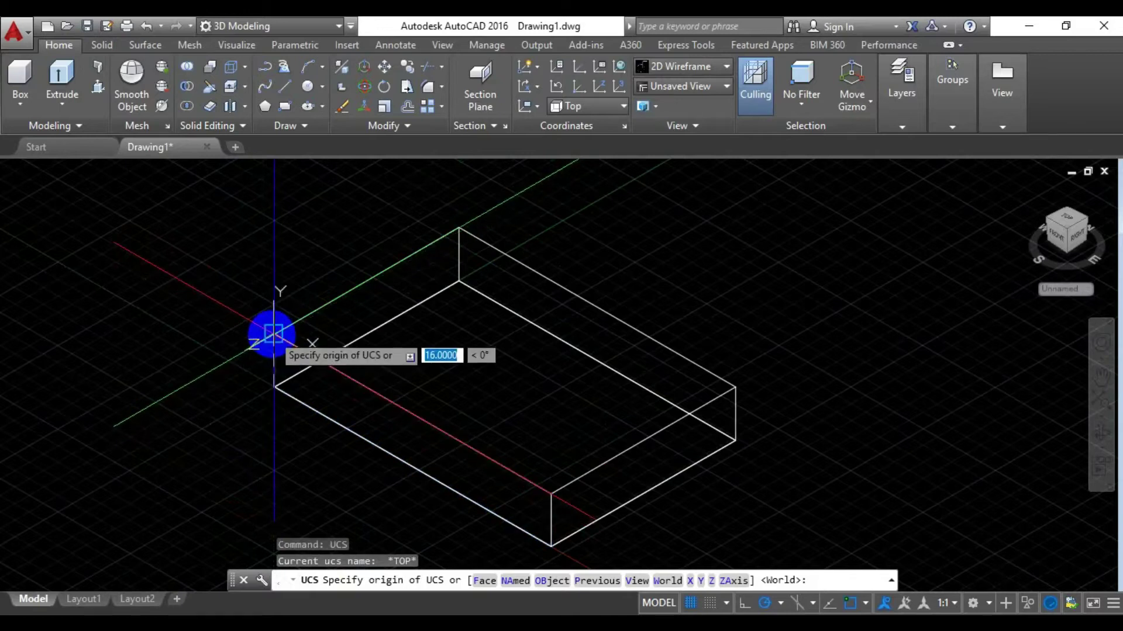
{"action": "left_click", "coordinate": [274, 334]}
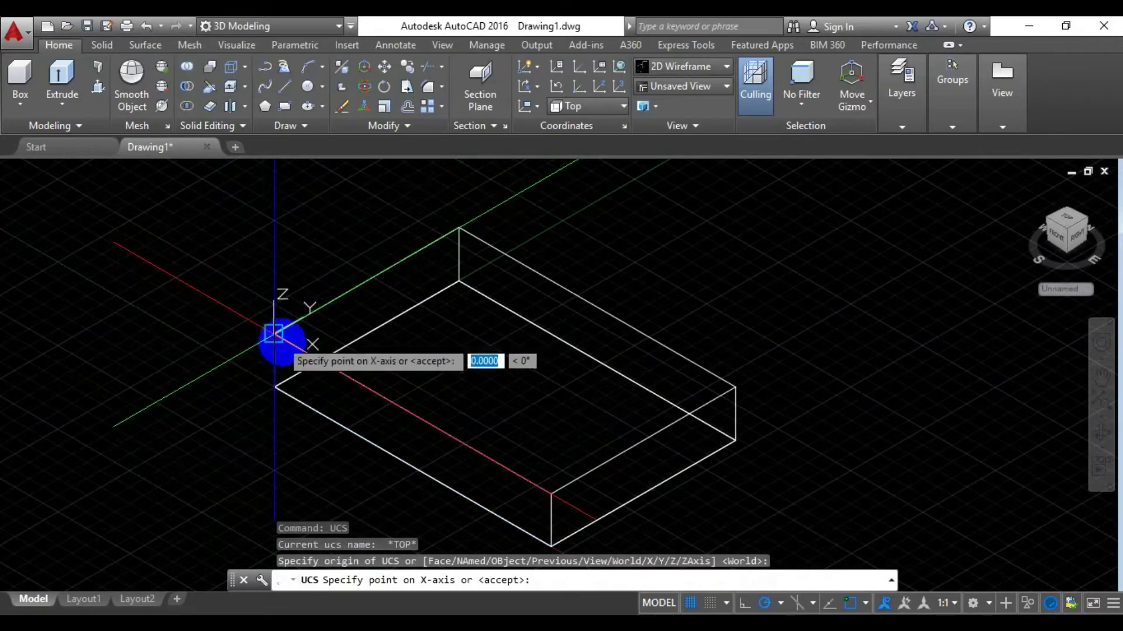
{"action": "left_click", "coordinate": [536, 487]}
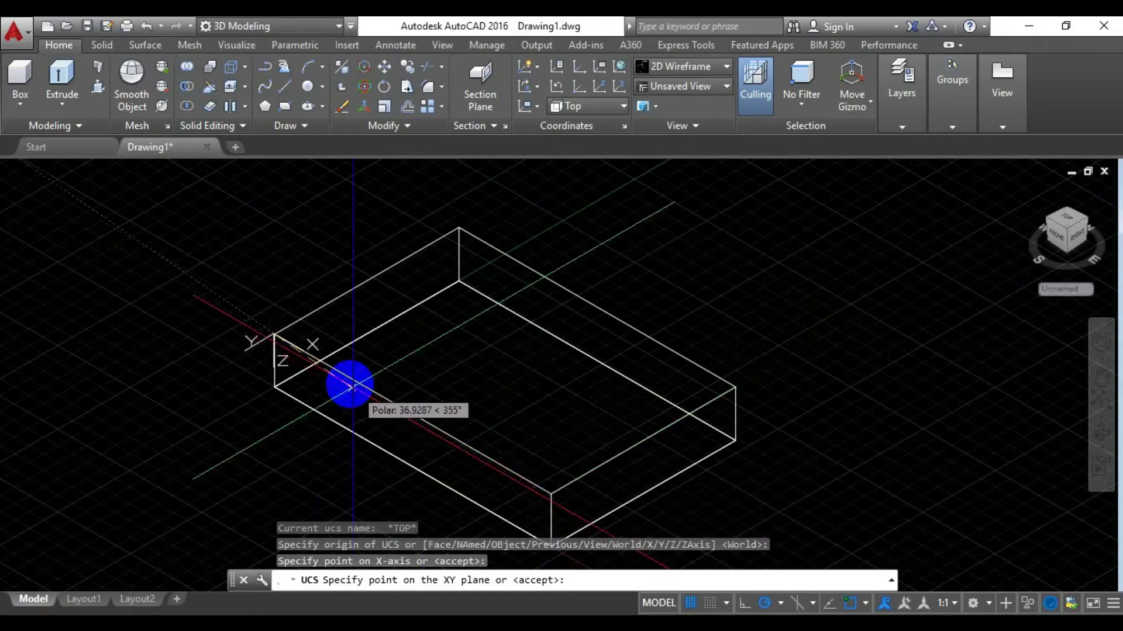
{"action": "left_click", "coordinate": [458, 228]}
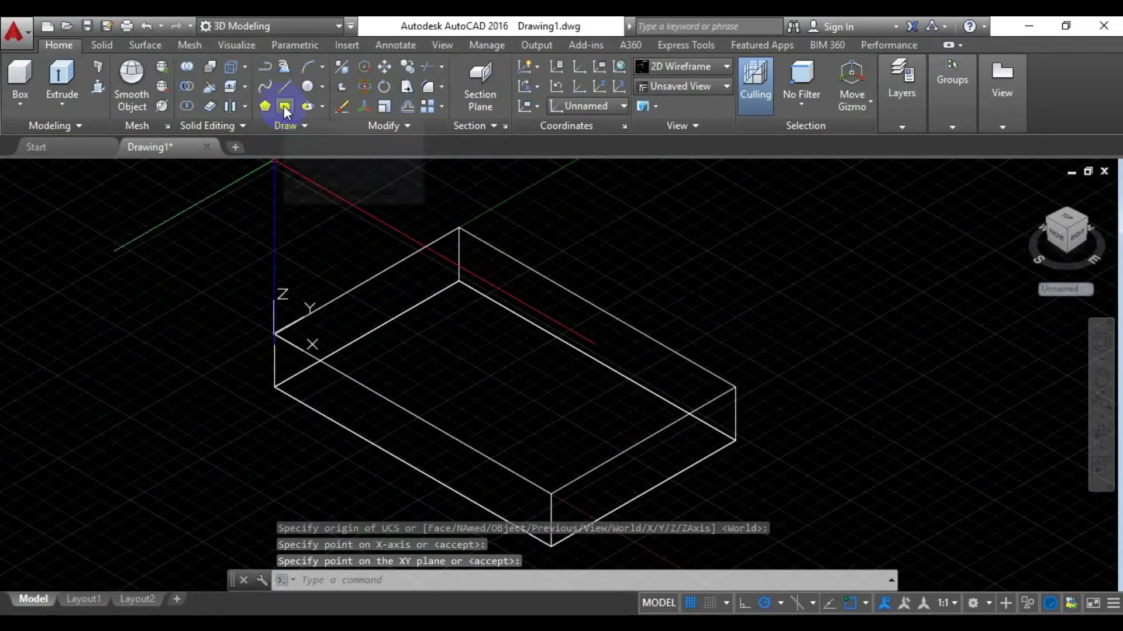
Draw a rectangle on the block's top face from 0,0, measuring 16 in X and 64 in Y
{"action": "left_click", "coordinate": [285, 107]}
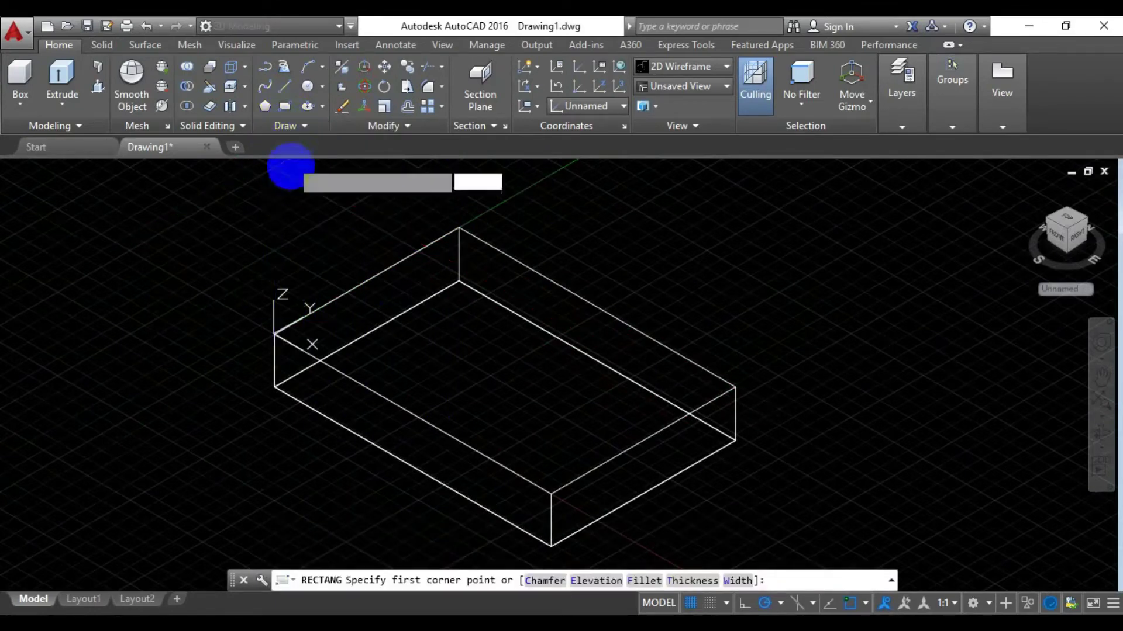
{"action": "type", "text": "0"}
{"action": "key", "text": "Tab"}
{"action": "type", "text": "0"}
{"action": "key", "text": "Return"}
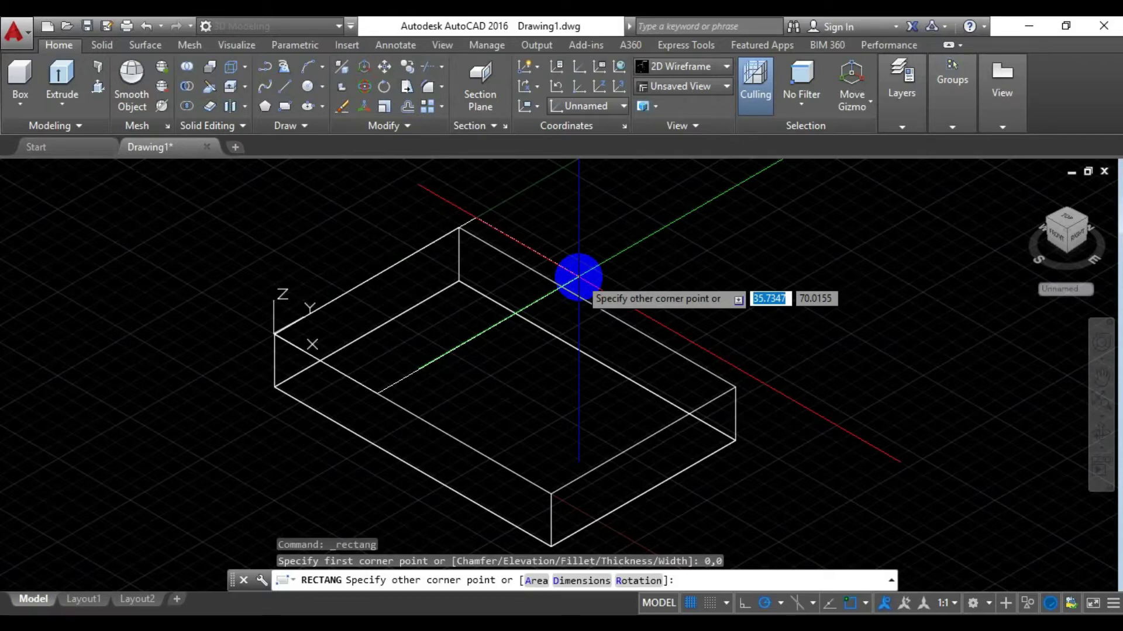
{"action": "type", "text": "16"}
{"action": "key", "text": "Tab"}
{"action": "type", "text": "64"}
{"action": "key", "text": "Return"}
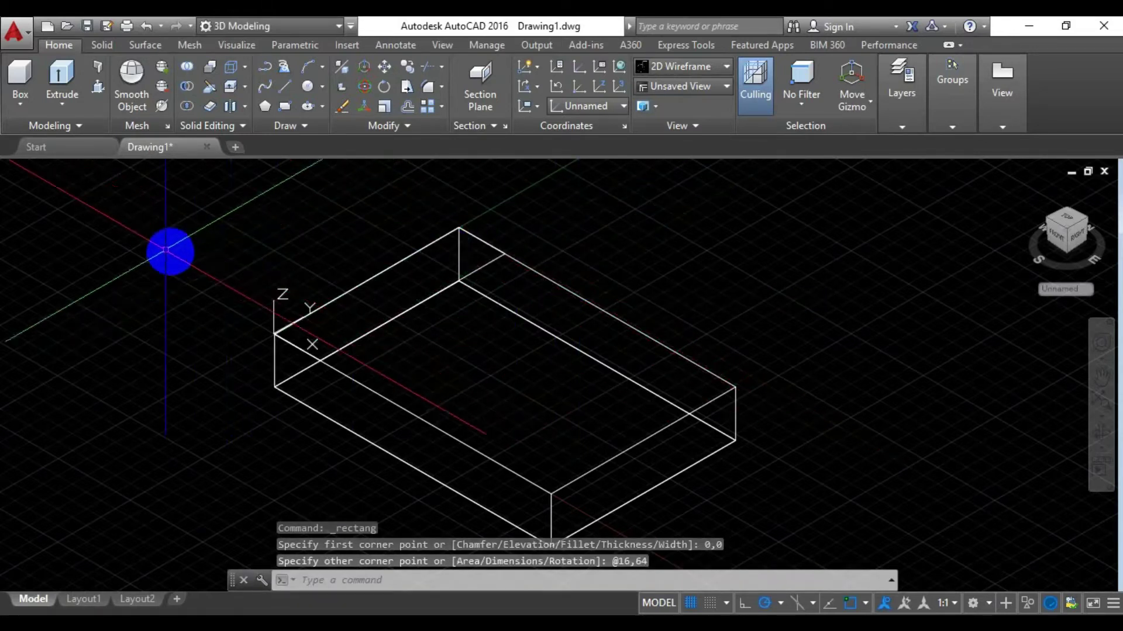
Extrude the 16 by 64 rectangle upward to a height of 48 as a vertical wall on the base block
{"action": "left_click", "coordinate": [59, 78]}
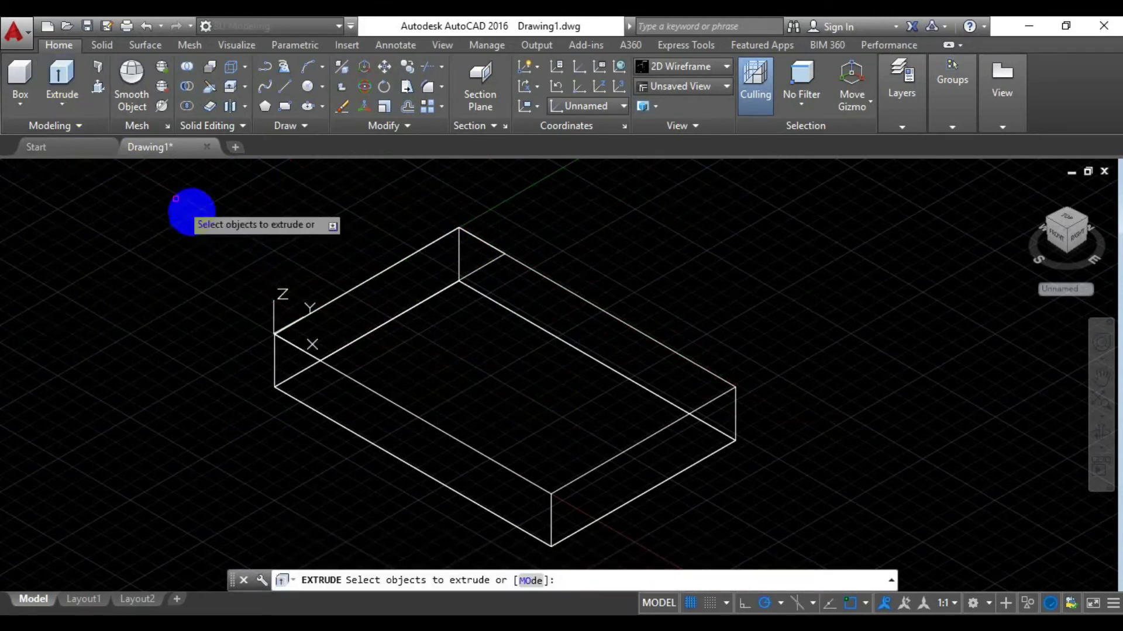
{"action": "left_click", "coordinate": [374, 331]}
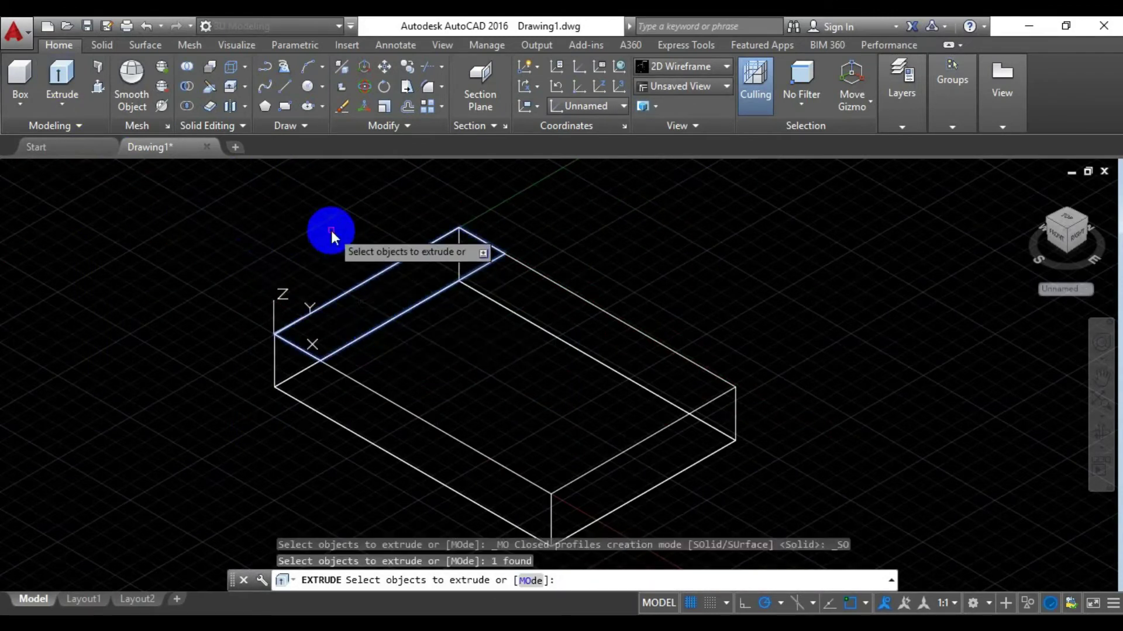
{"action": "right_click", "coordinate": [331, 231]}
{"action": "left_click", "coordinate": [340, 242]}
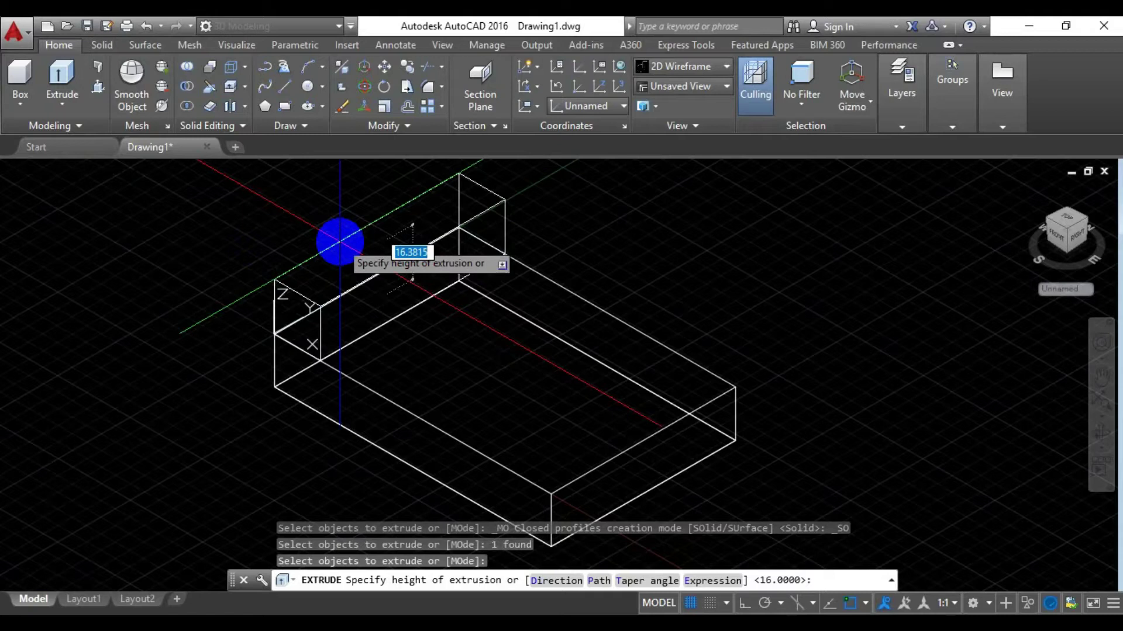
{"action": "type", "text": "48"}
{"action": "key", "text": "Return"}
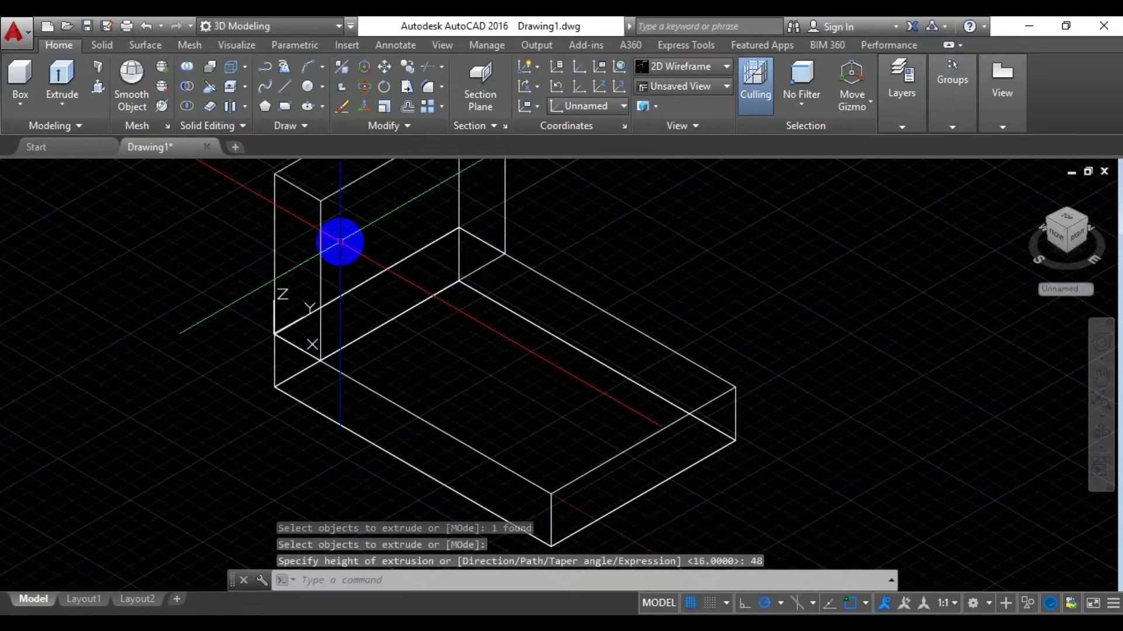
{"action": "middle_click_drag", "start_coordinate": [461, 350], "coordinate": [461, 351]}
{"action": "scroll", "coordinate": [461, 351], "scroll_direction": "up", "scroll_amount": 1}
{"action": "scroll", "coordinate": [461, 351], "scroll_direction": "down", "scroll_amount": 2}
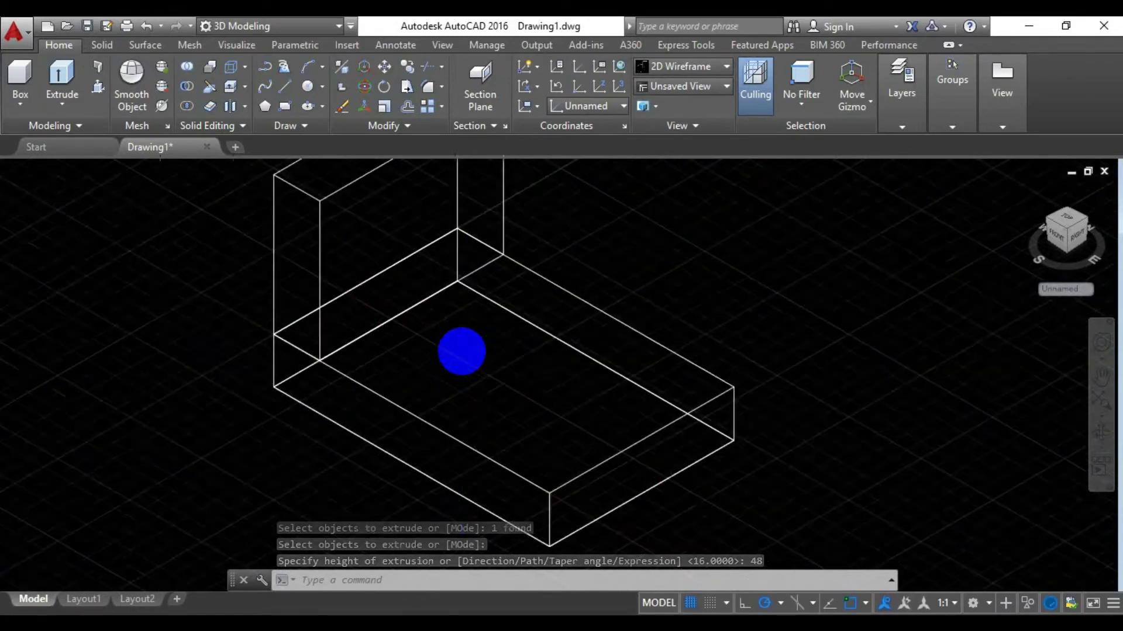
{"action": "scroll", "coordinate": [521, 263], "scroll_direction": "up", "scroll_amount": 2}
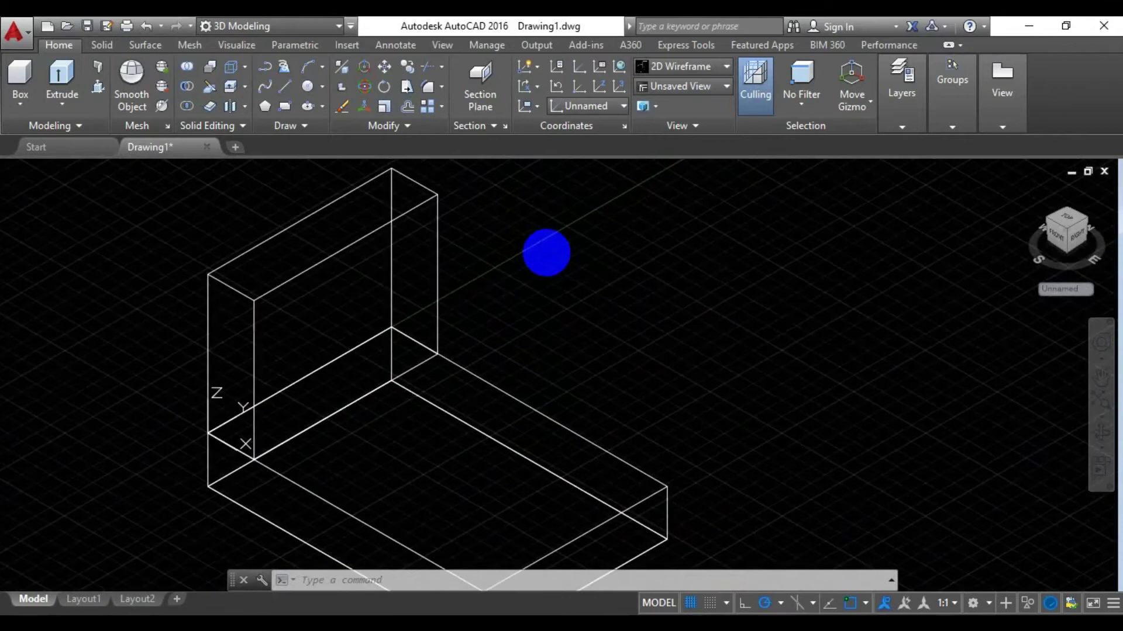
{"action": "left_click", "coordinate": [327, 581]}
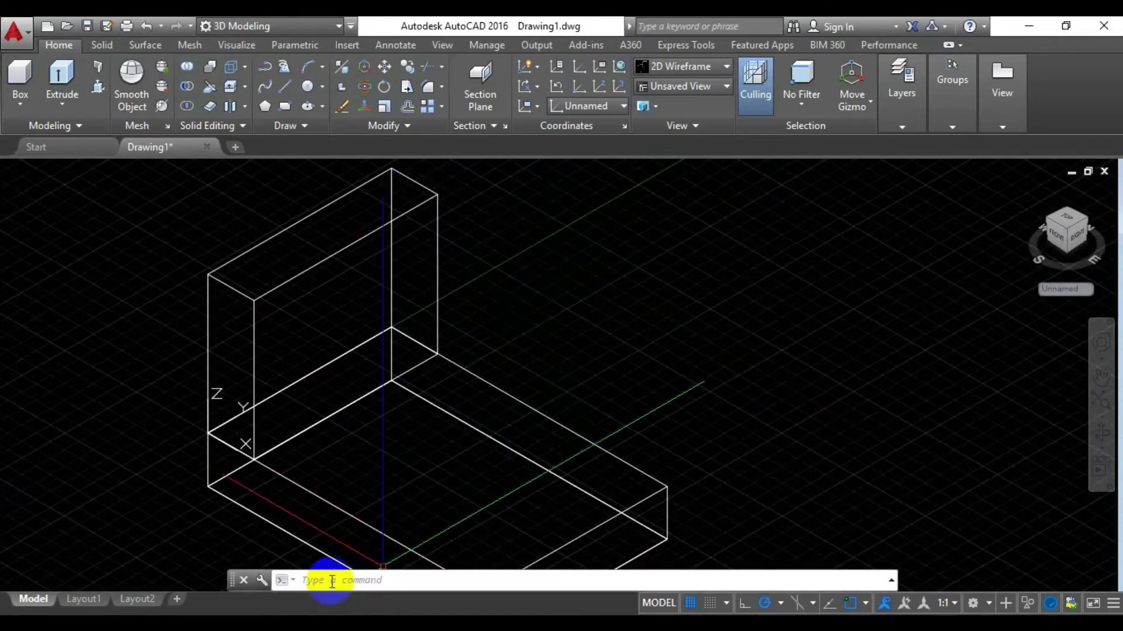
{"action": "type", "text": "UCs"}
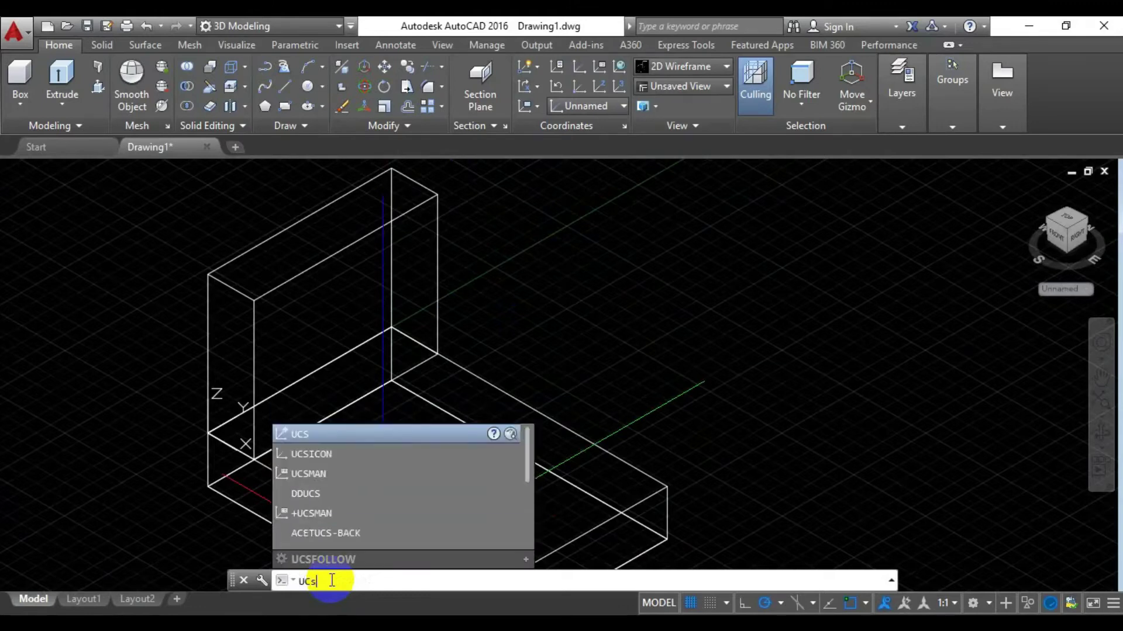
{"action": "key", "text": "Return"}
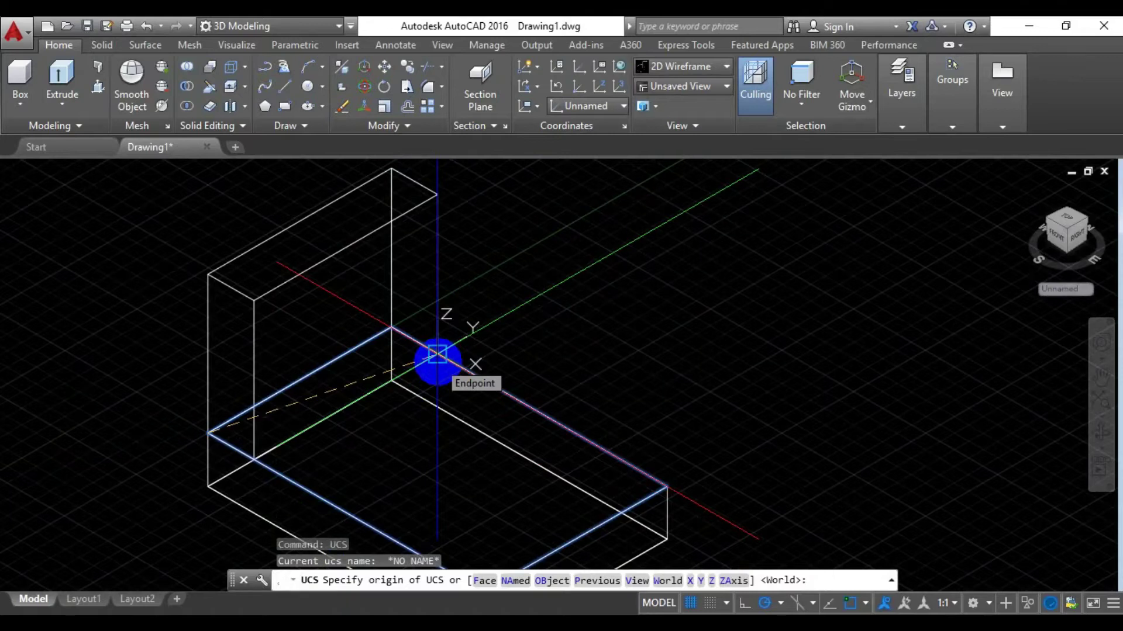
{"action": "key", "text": "Escape"}
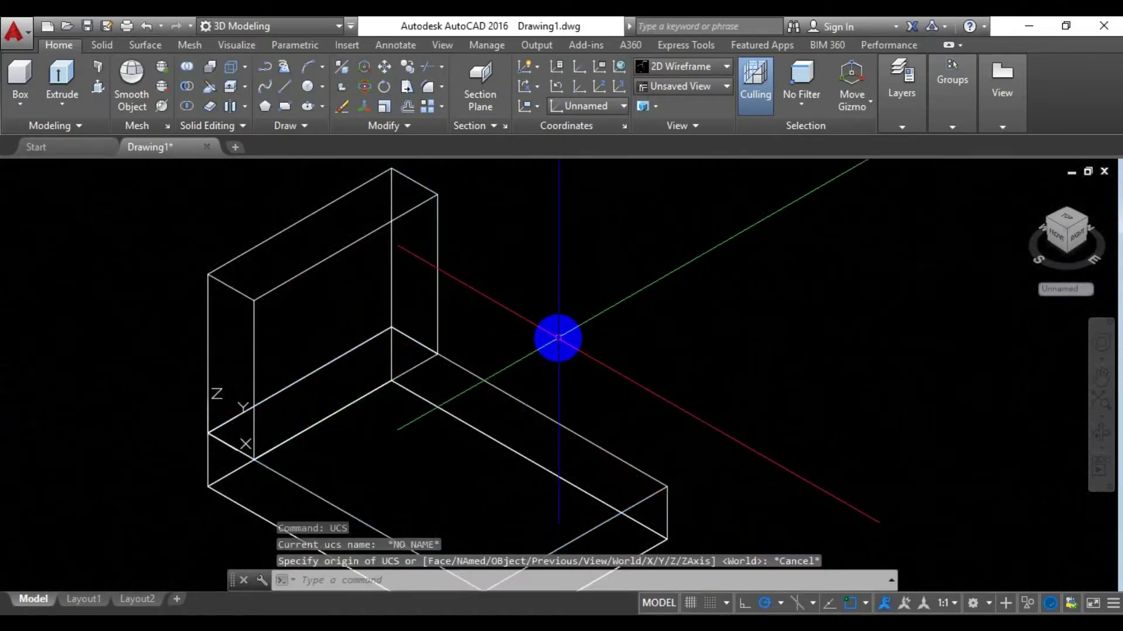
{"action": "key", "text": "F7"}
Union the base block and the upright wall into a single solid
{"action": "scroll", "coordinate": [559, 339], "scroll_direction": "down", "scroll_amount": 3}
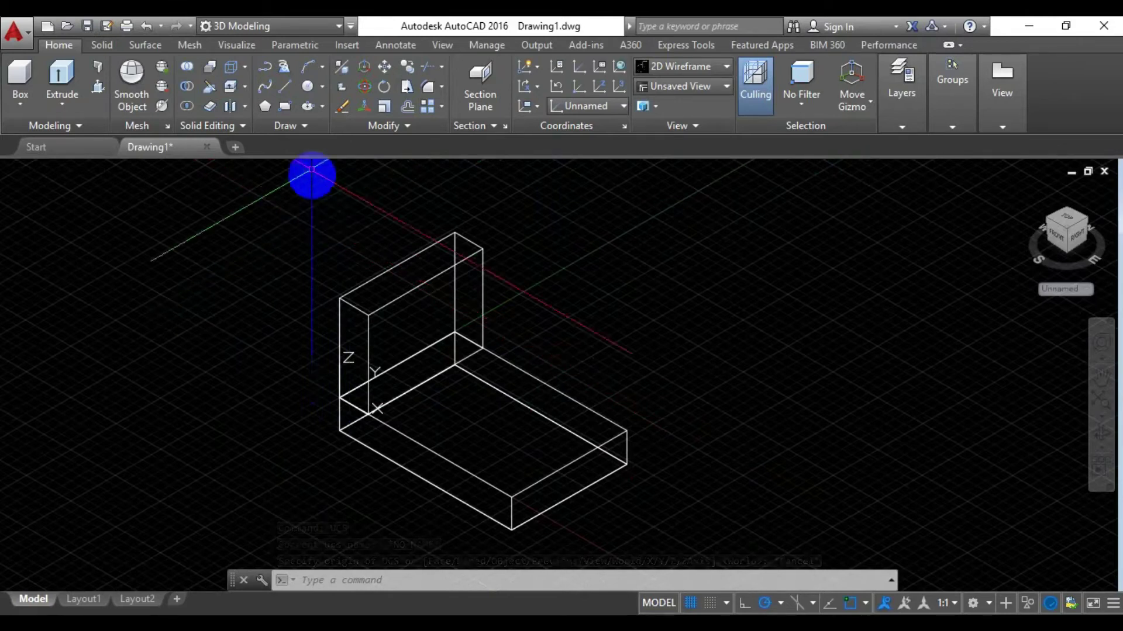
{"action": "left_click", "coordinate": [187, 67]}
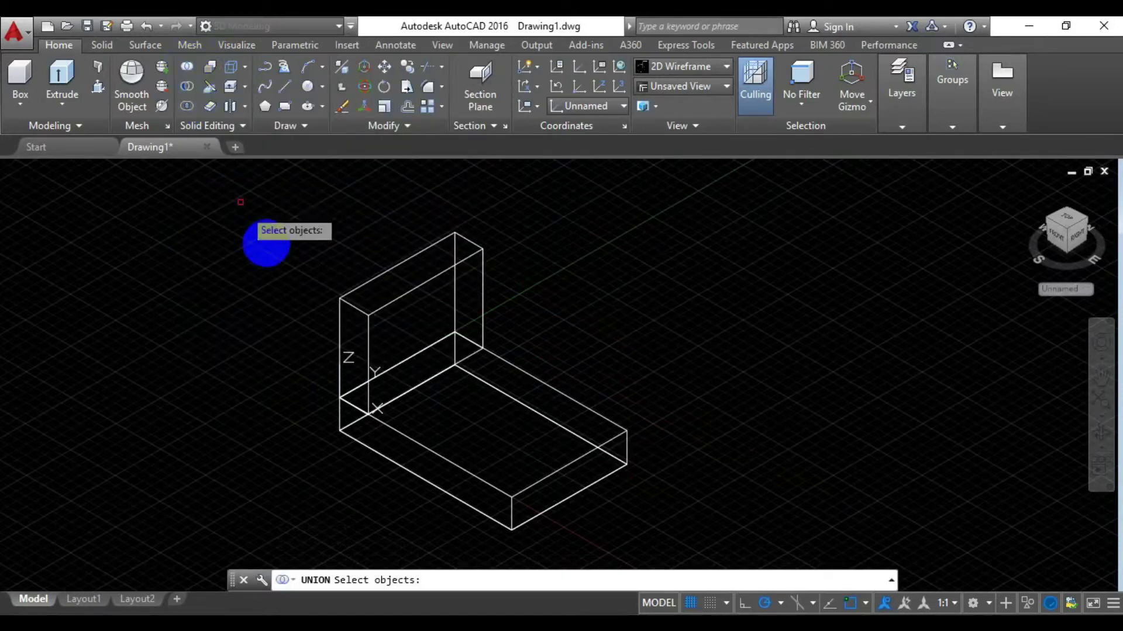
{"action": "left_click", "coordinate": [284, 212]}
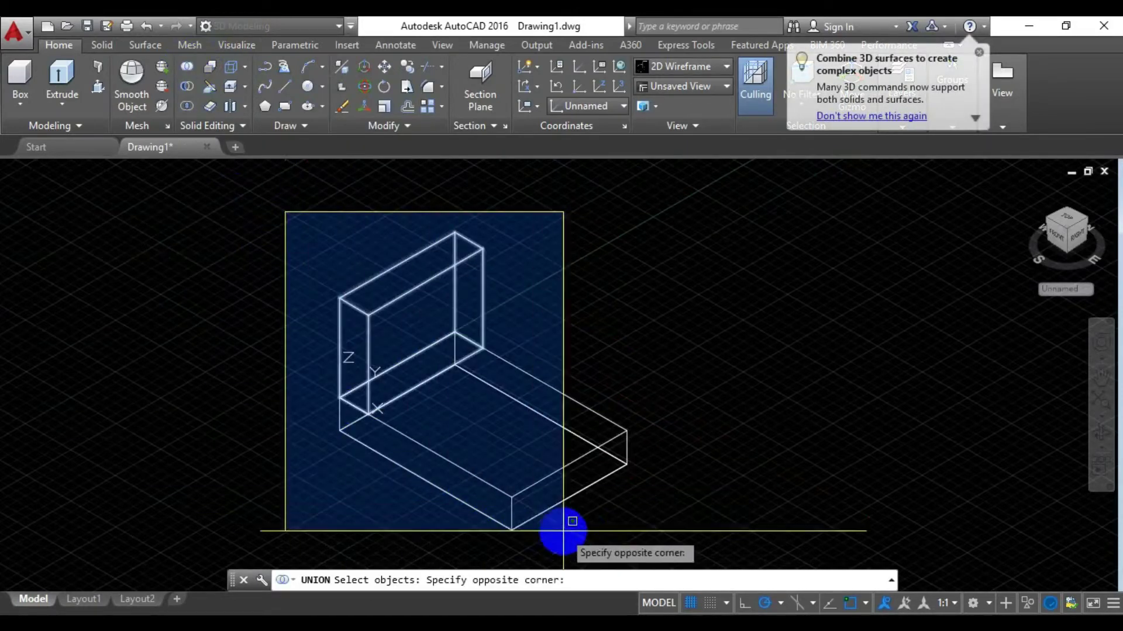
{"action": "left_click", "coordinate": [674, 545]}
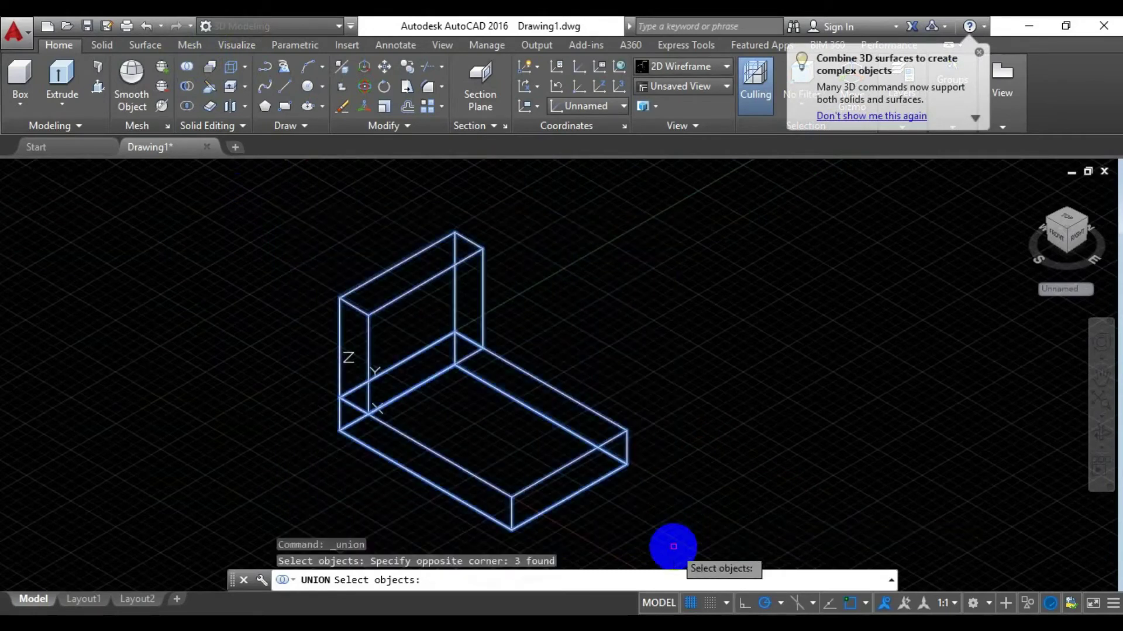
{"action": "key", "text": "Return"}
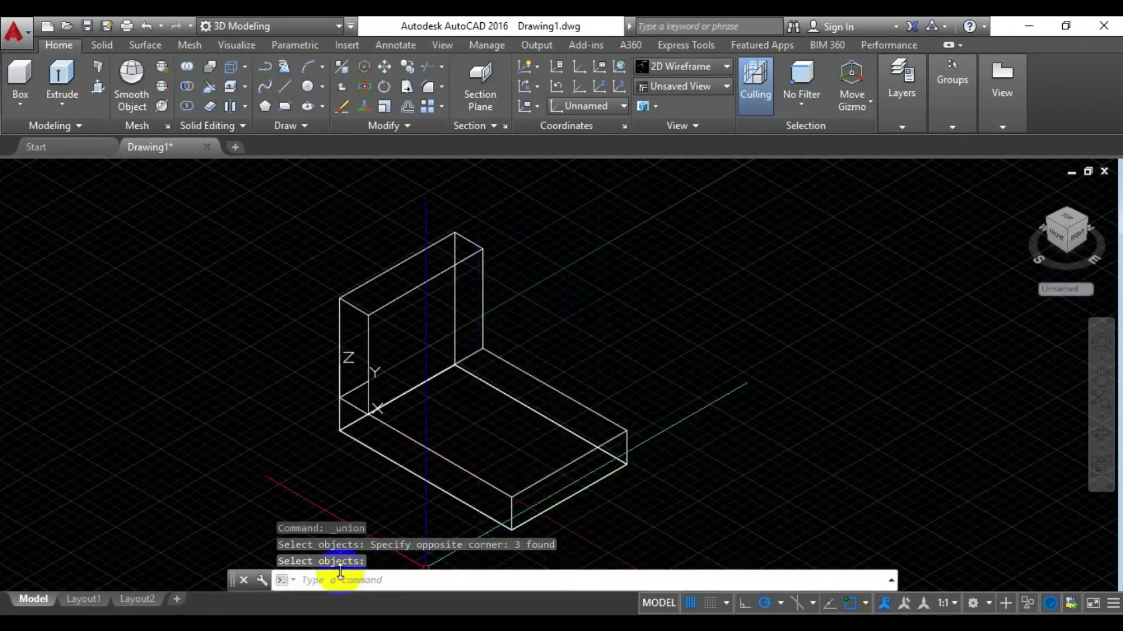
{"action": "left_click", "coordinate": [323, 578]}
{"action": "type", "text": "ucs"}
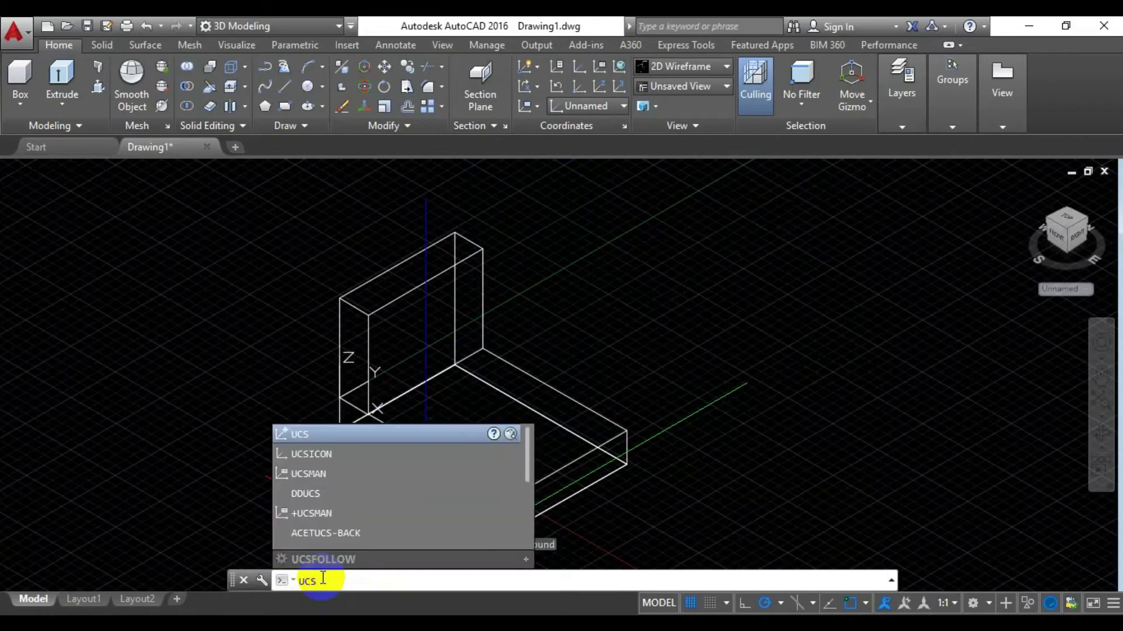
{"action": "key", "text": "Return"}
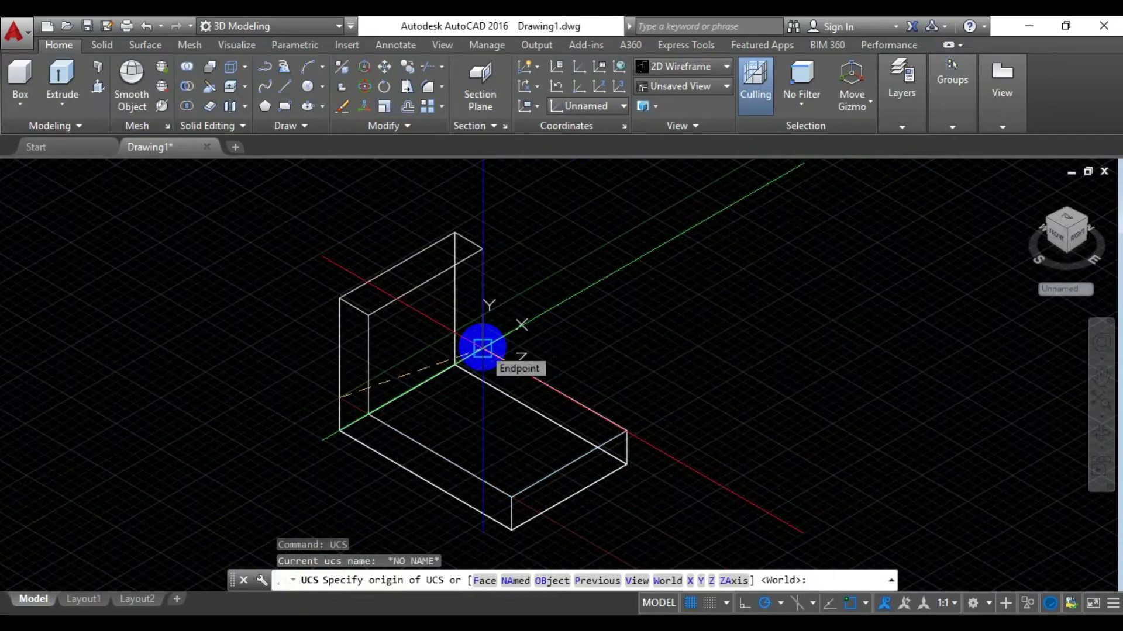
{"action": "left_click", "coordinate": [482, 347]}
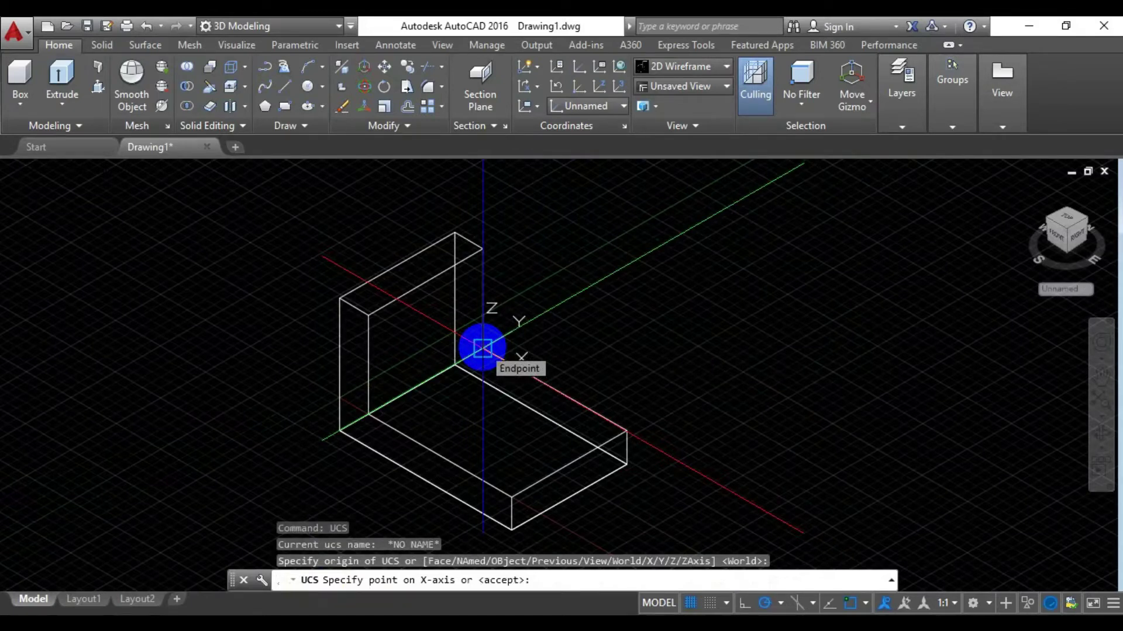
{"action": "key", "text": "Escape"}
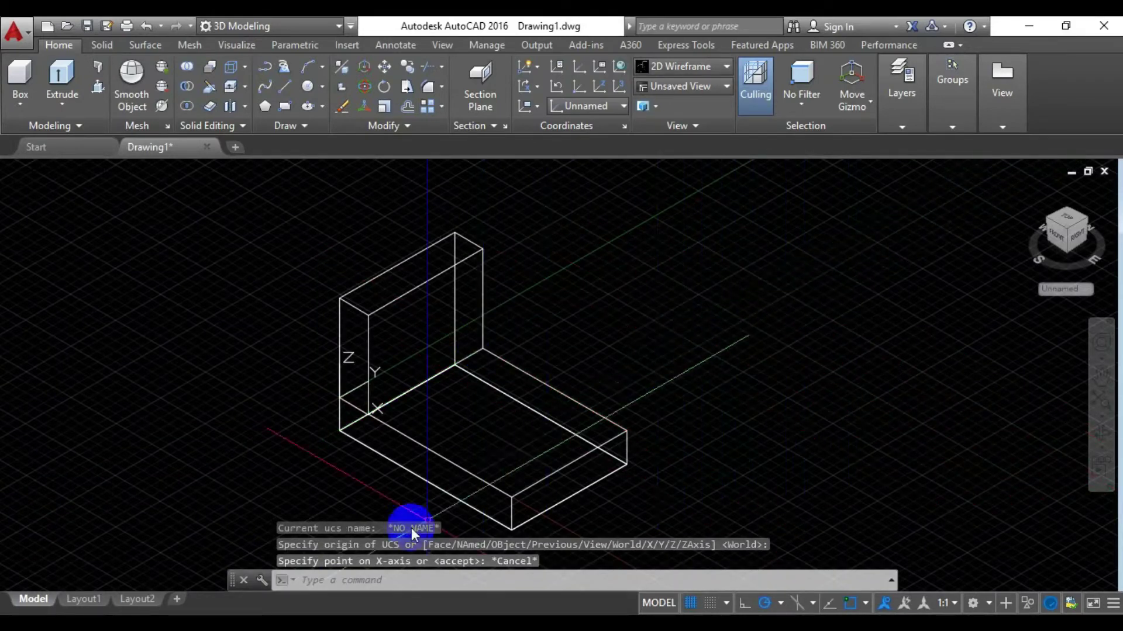
Fillet the wall's short top edge above the UCS origin with FILLETEDGE at a radius of 32
{"action": "left_click", "coordinate": [287, 580]}
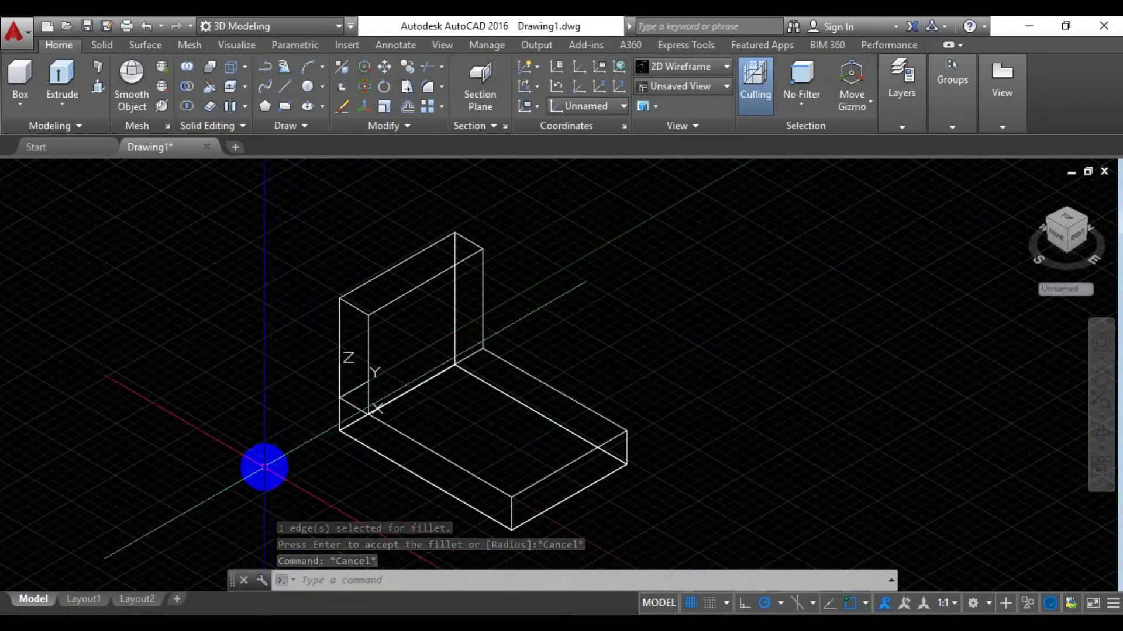
{"action": "left_click", "coordinate": [315, 580]}
{"action": "type", "text": "FILLETEDGE"}
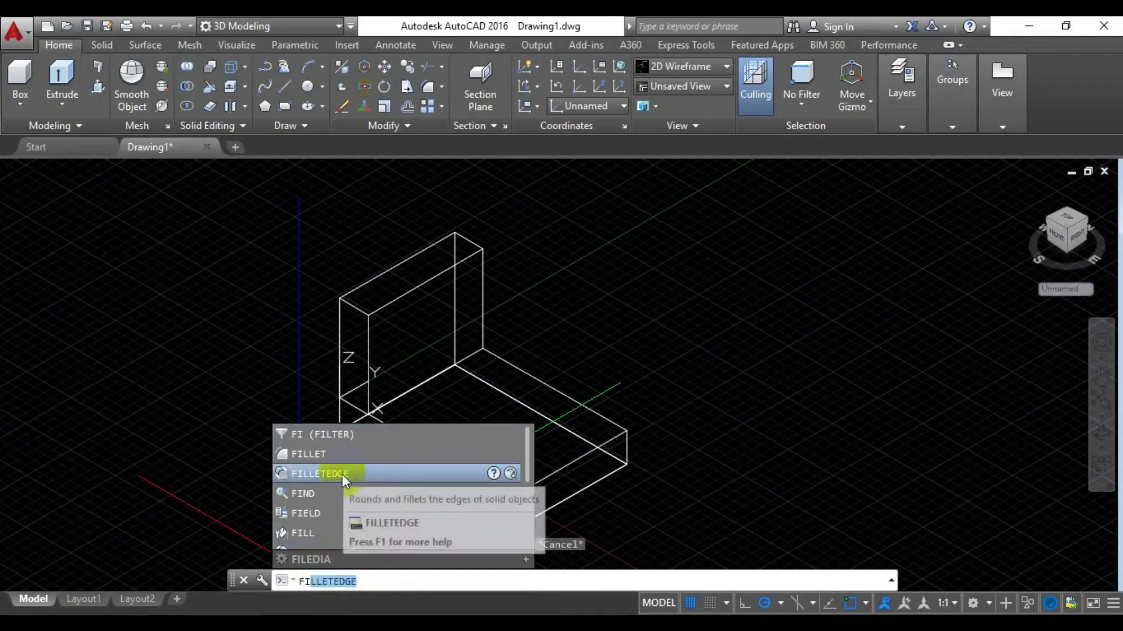
{"action": "left_click", "coordinate": [342, 474]}
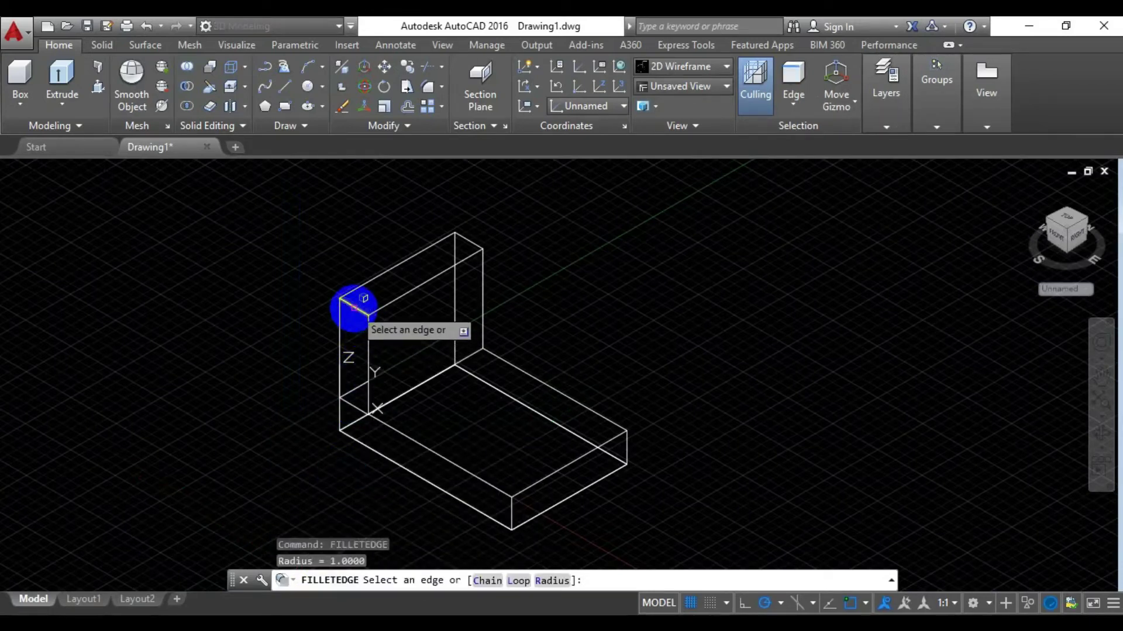
{"action": "left_click", "coordinate": [544, 585]}
{"action": "type", "text": "32"}
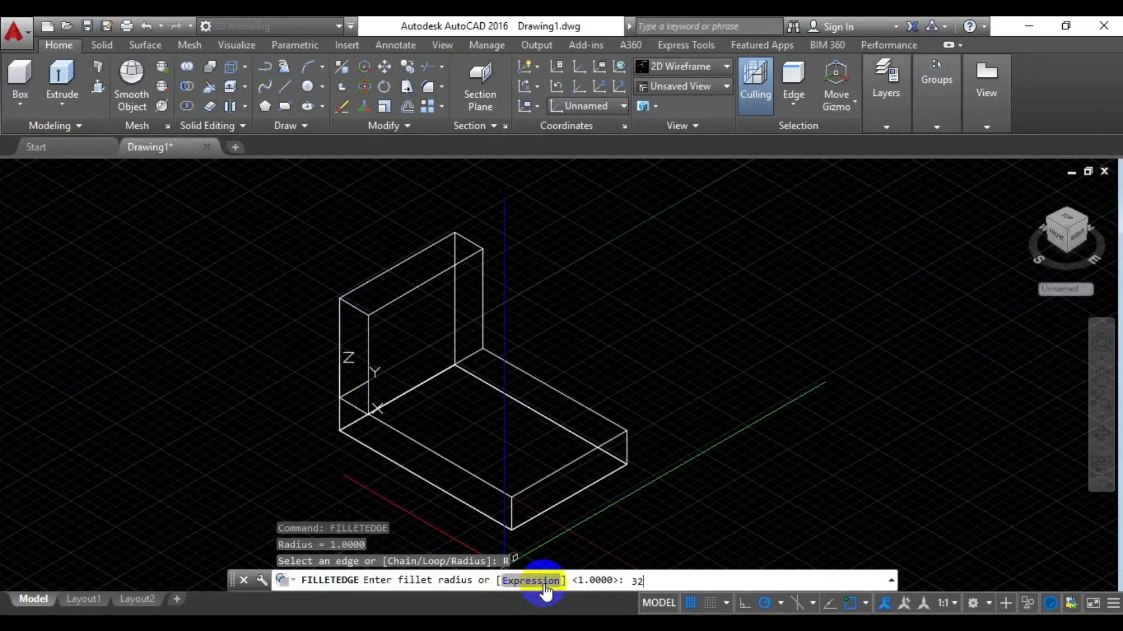
{"action": "key", "text": "Return"}
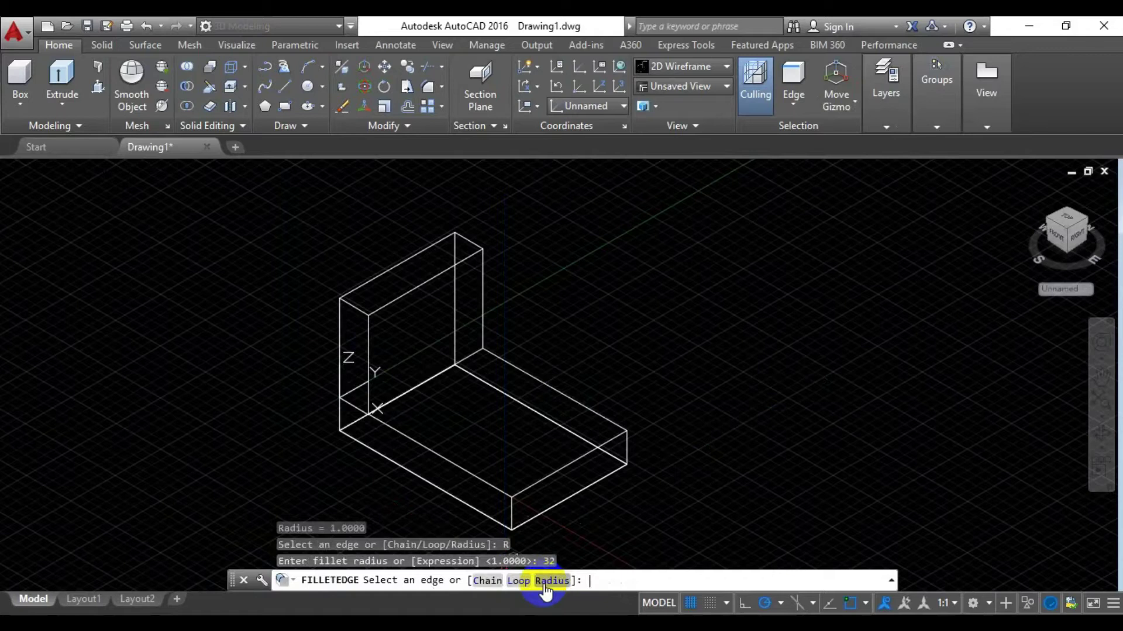
{"action": "left_click", "coordinate": [352, 309]}
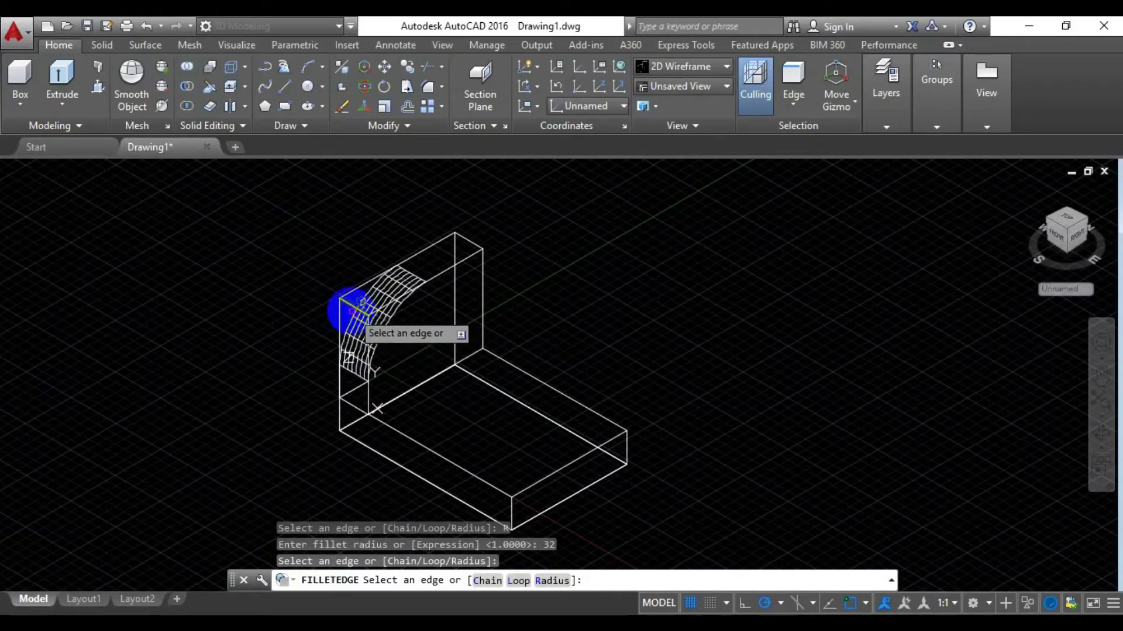
{"action": "right_click", "coordinate": [306, 290]}
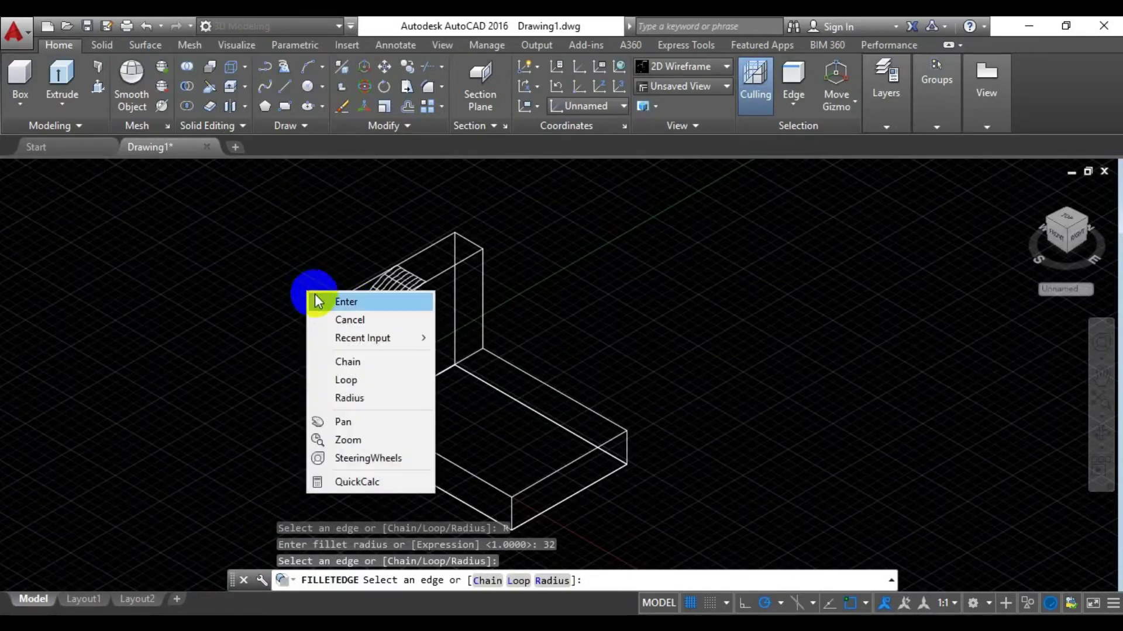
{"action": "left_click", "coordinate": [316, 298]}
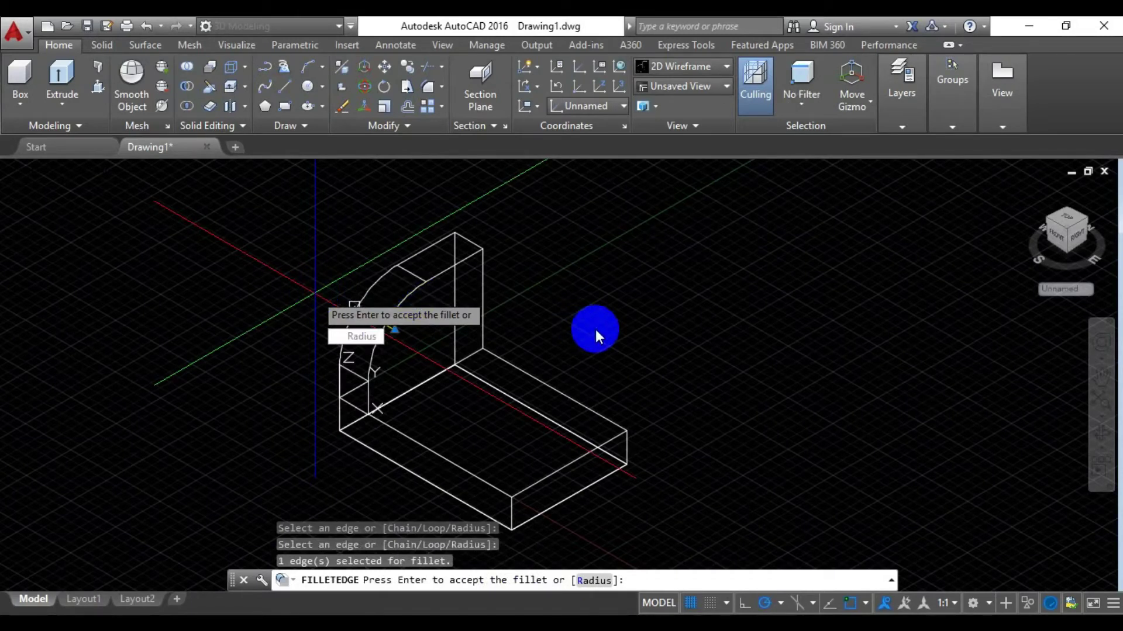
{"action": "key", "text": "Return"}
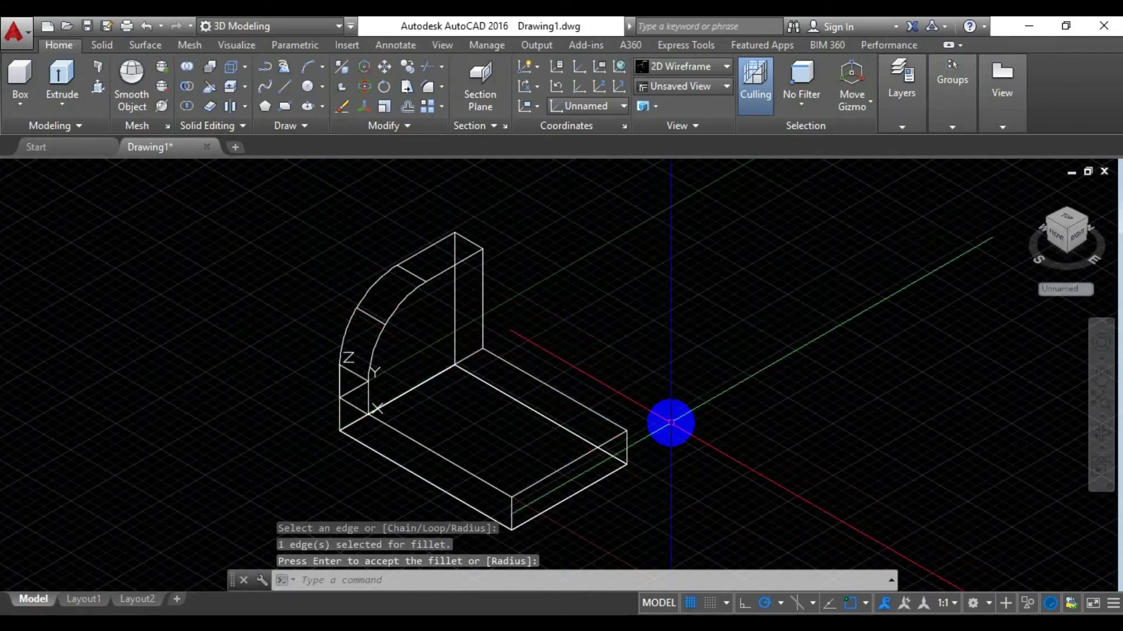
Move the UCS origin to the wall-base corner on the unfilleted side, with X along the base's long top edge and Y up the wall's vertical edge
{"action": "left_click", "coordinate": [351, 580]}
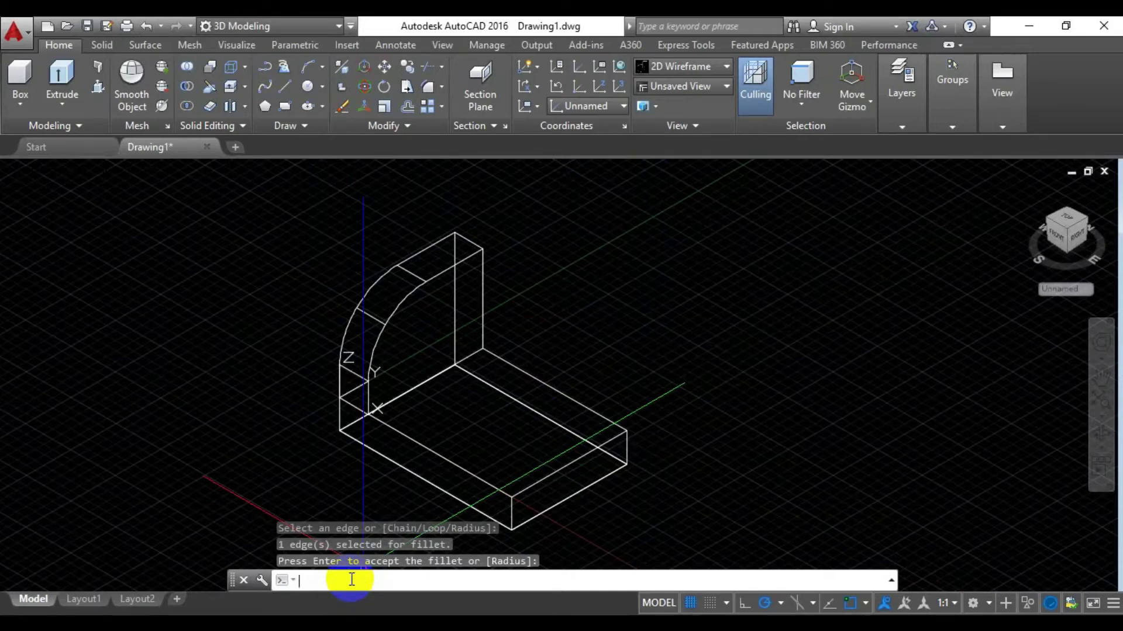
{"action": "type", "text": "UCs"}
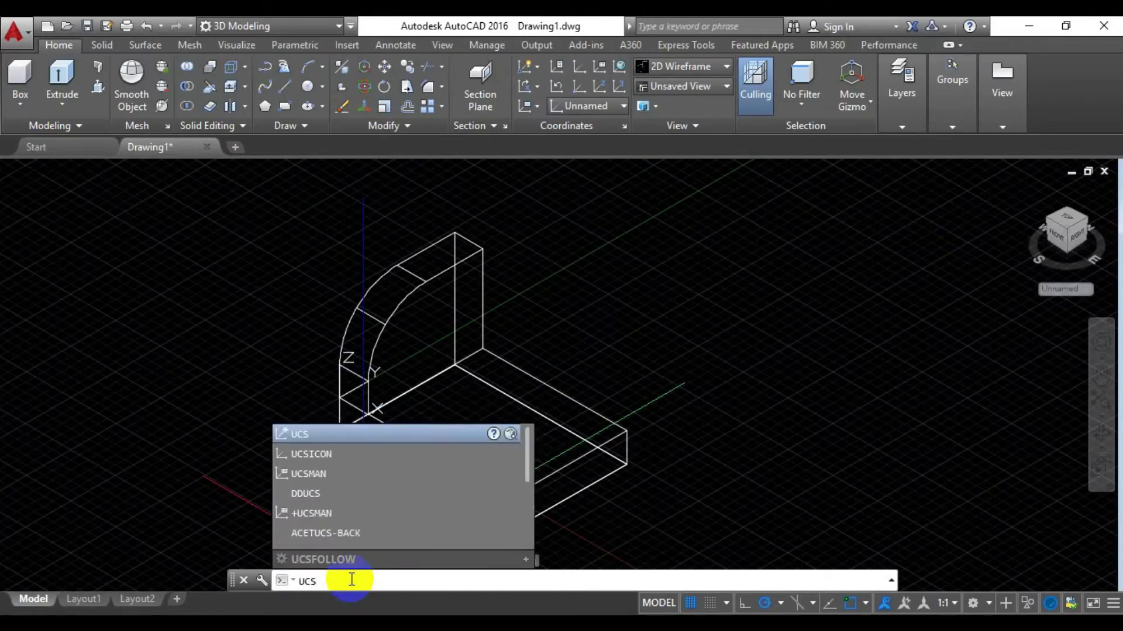
{"action": "key", "text": "Return"}
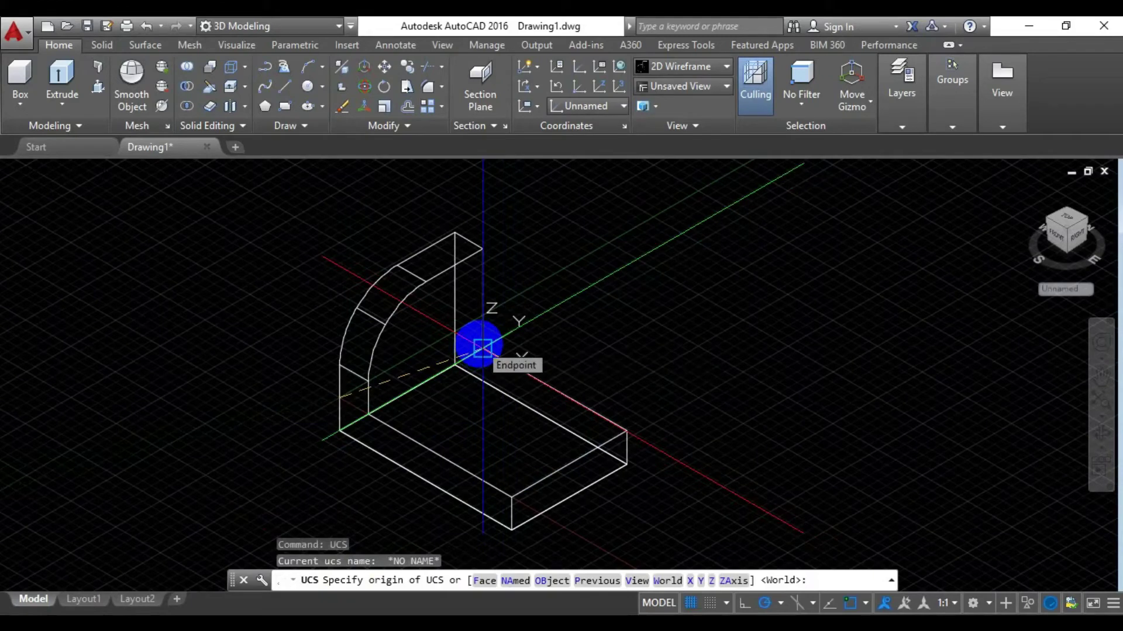
{"action": "left_click", "coordinate": [482, 348]}
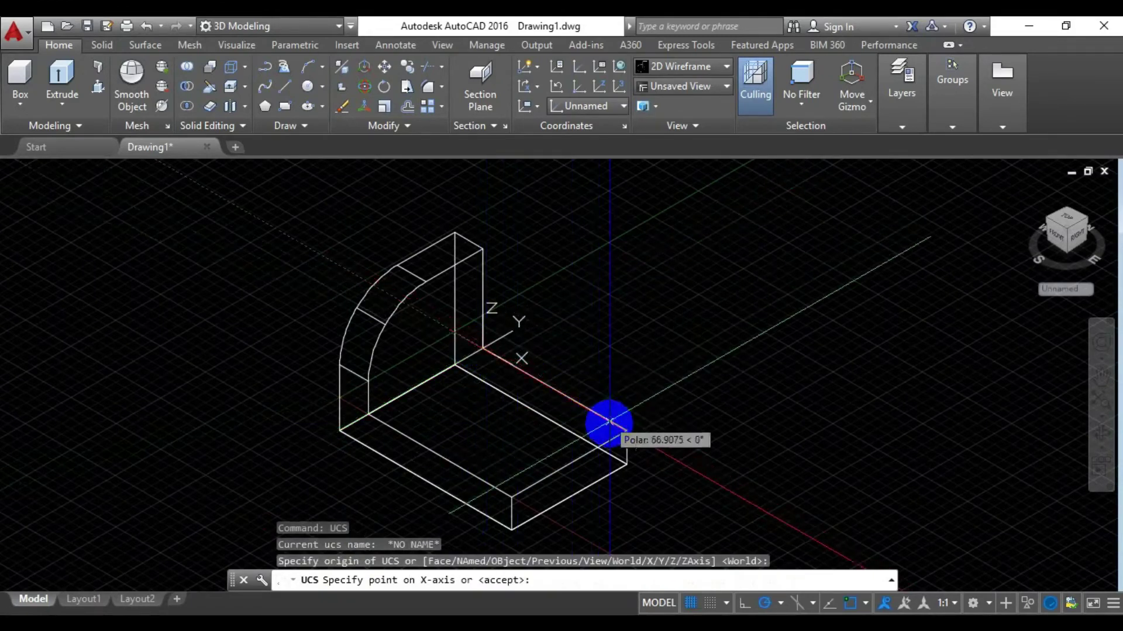
{"action": "left_click", "coordinate": [625, 432]}
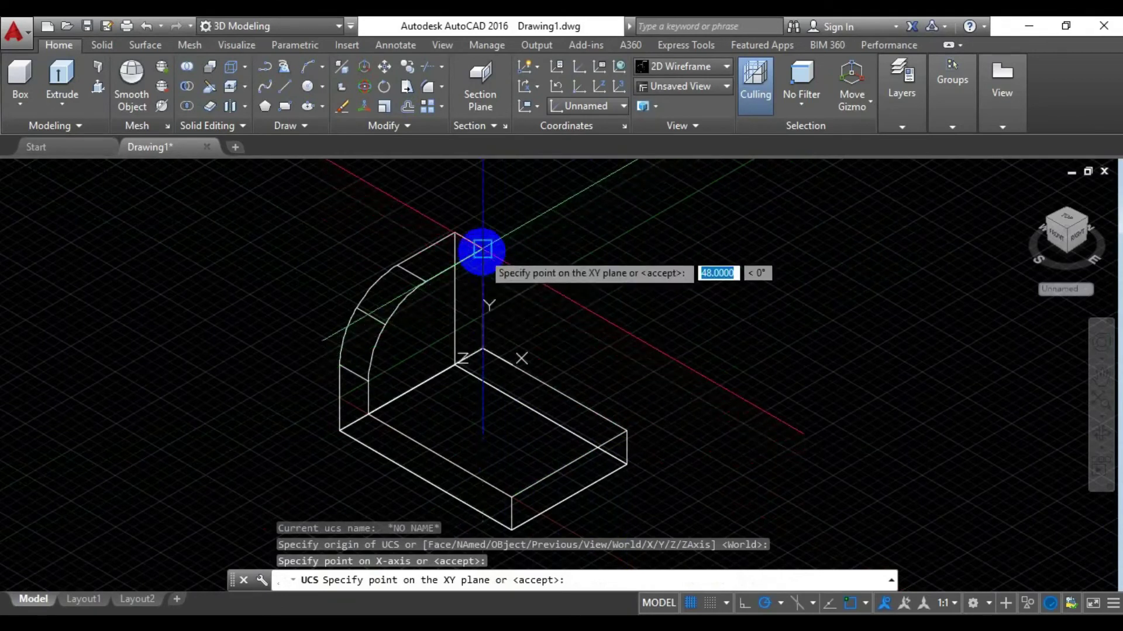
{"action": "left_click", "coordinate": [506, 252]}
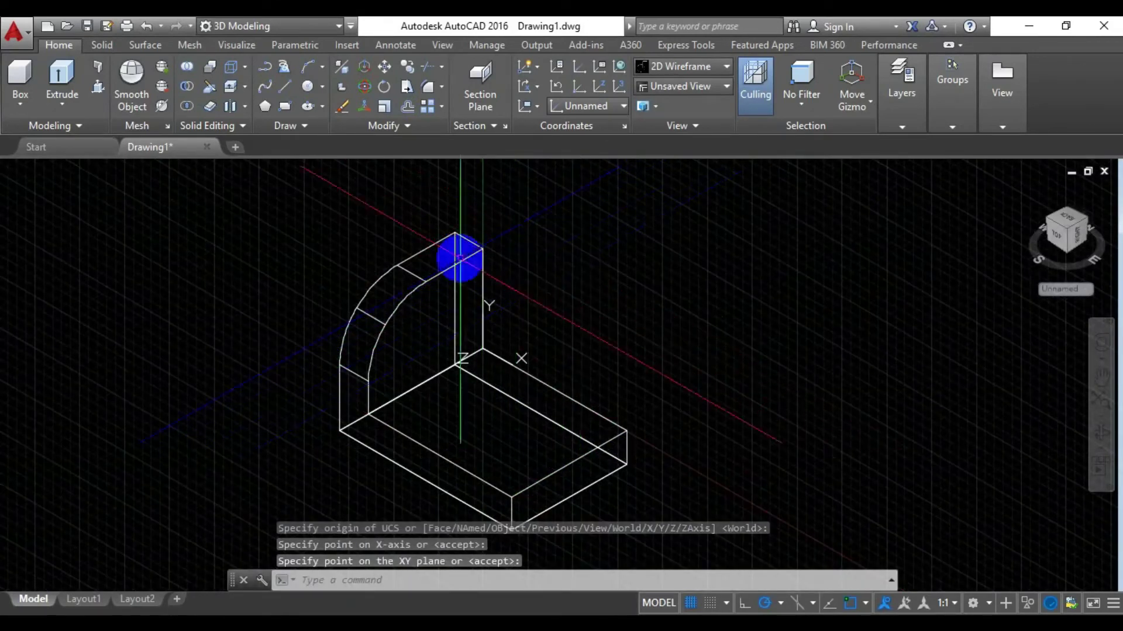
Draw a rectangle 40 along X and 28 along Y from the UCS origin at 0,0
{"action": "left_click", "coordinate": [284, 106]}
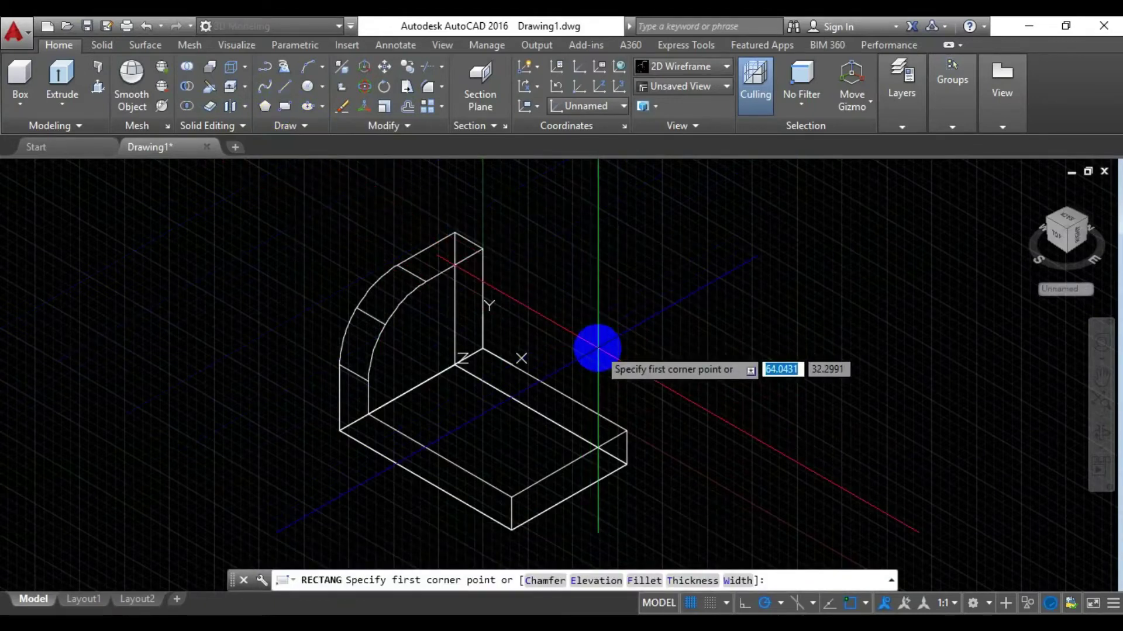
{"action": "type", "text": "0"}
{"action": "key", "text": "Tab"}
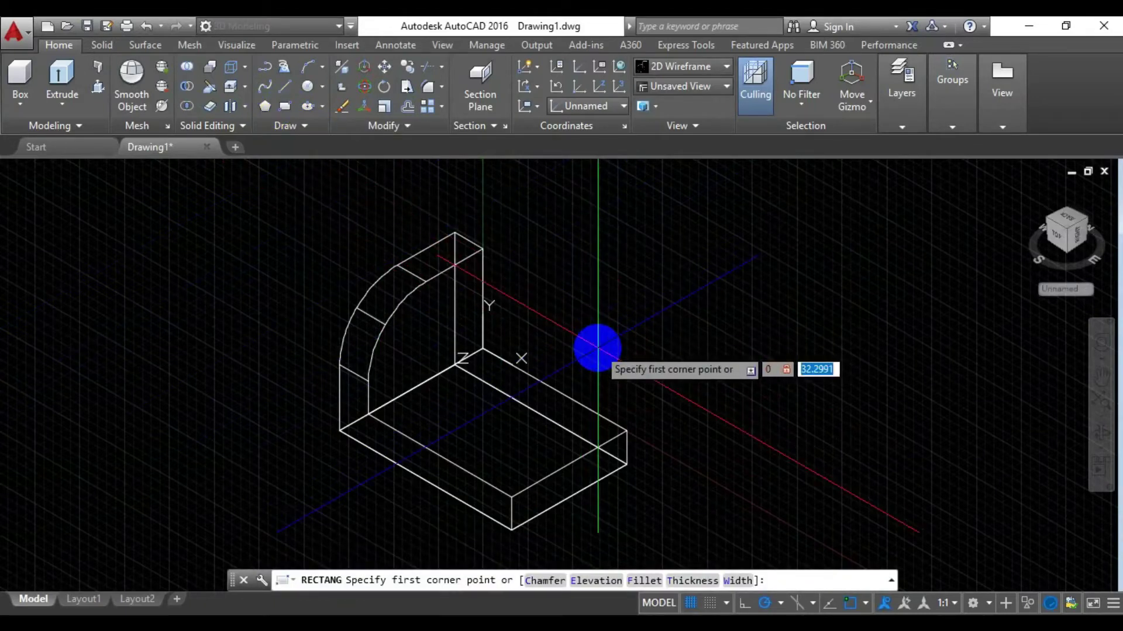
{"action": "type", "text": "0"}
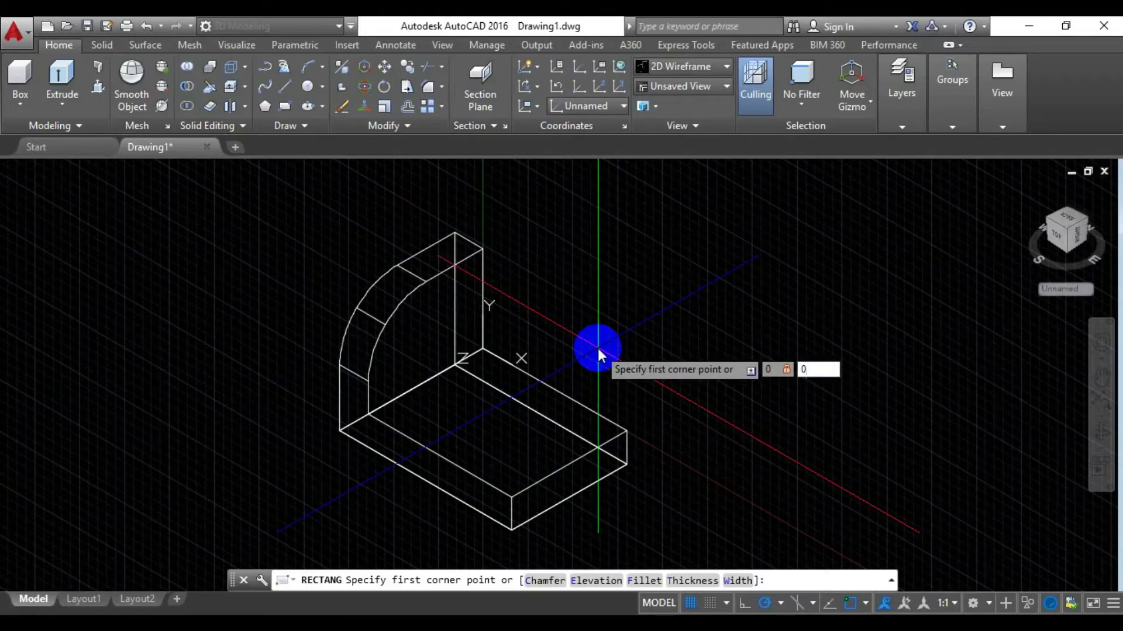
{"action": "key", "text": "Return"}
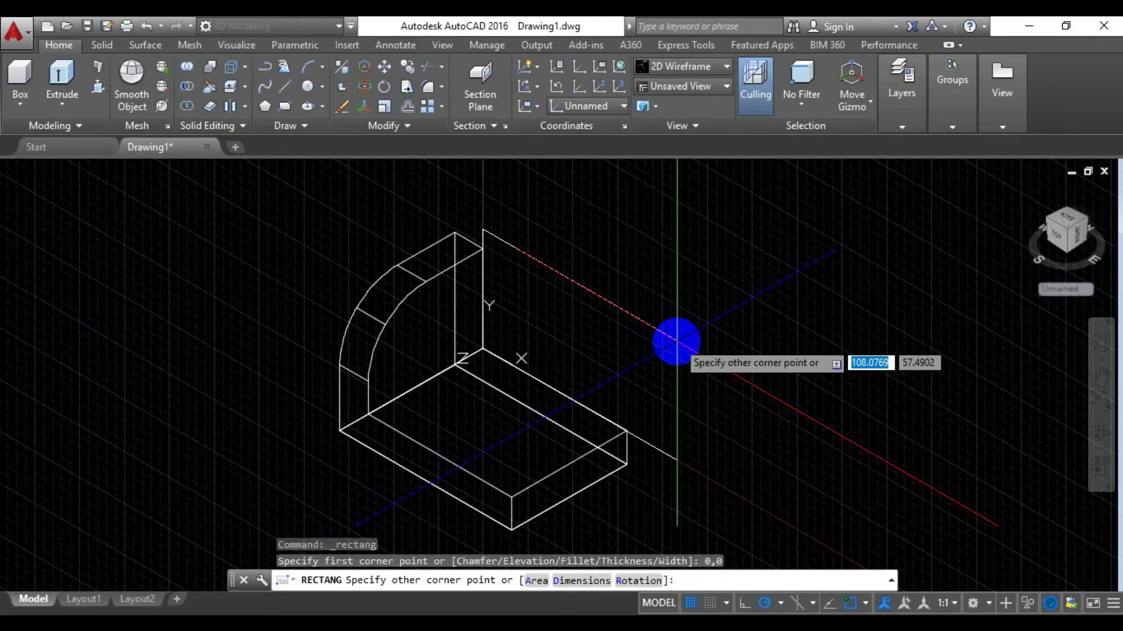
{"action": "type", "text": "40"}
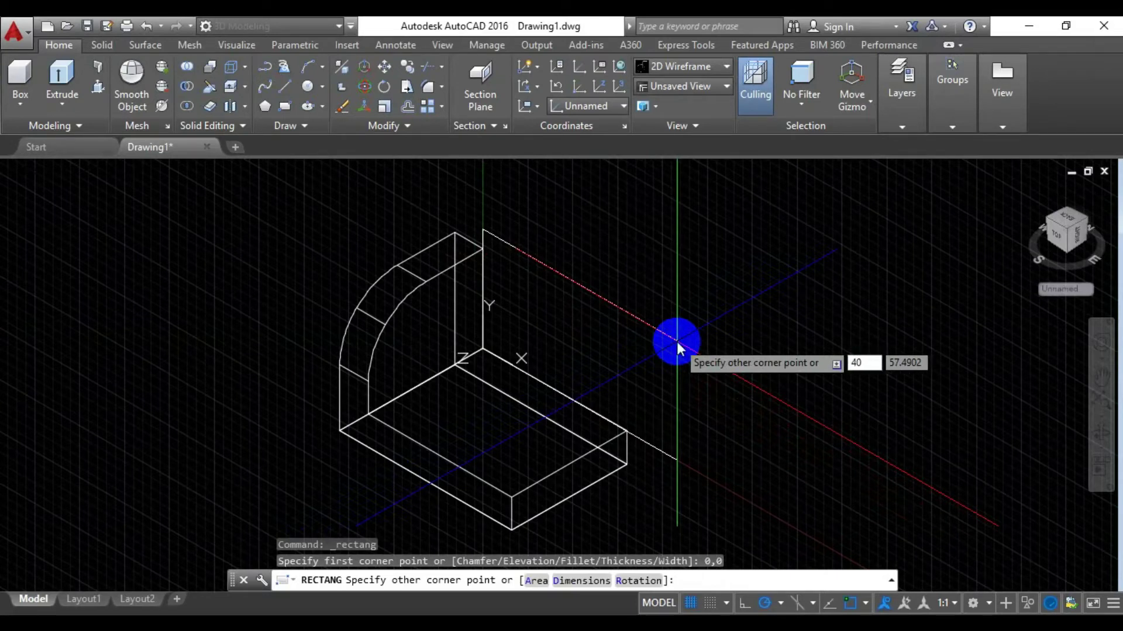
{"action": "key", "text": "Tab"}
{"action": "type", "text": "28"}
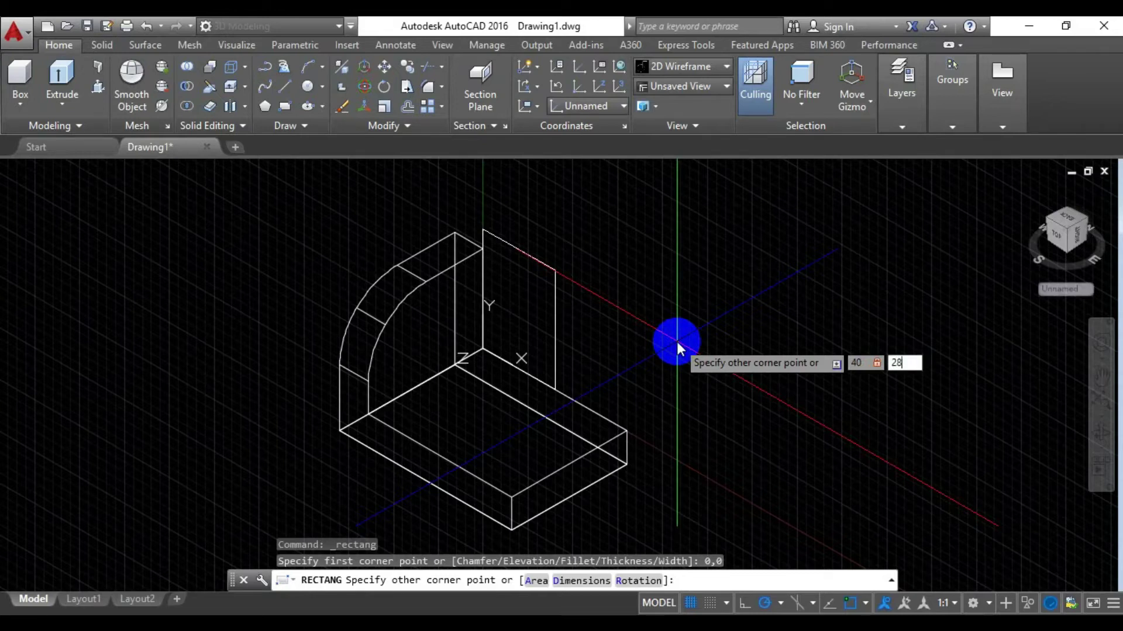
{"action": "key", "text": "Return"}
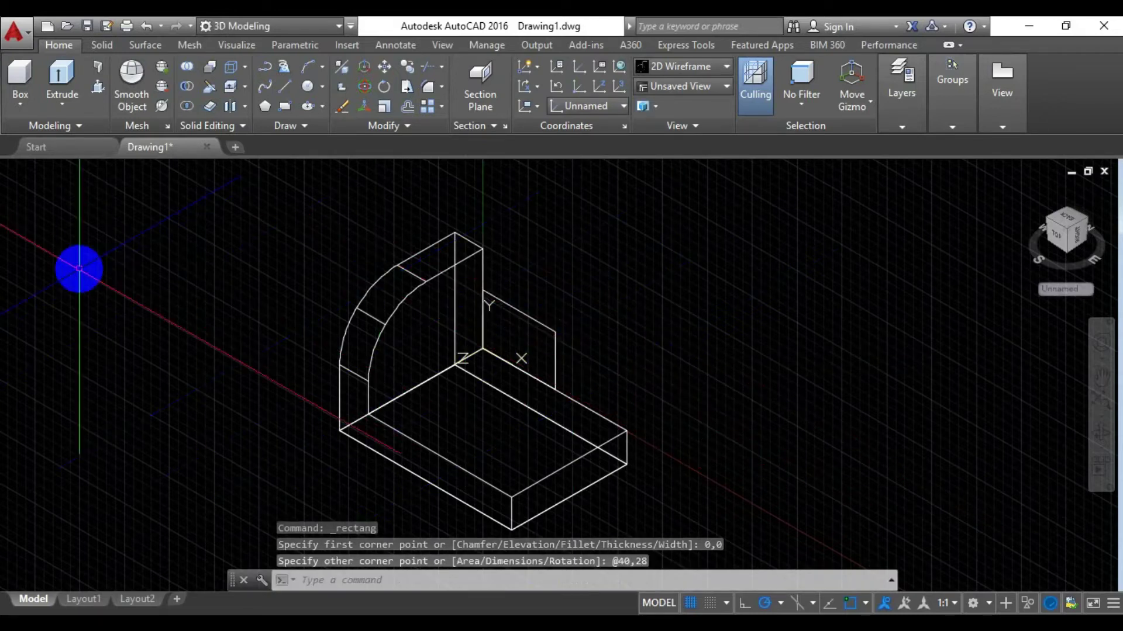
Presspull the 40 by 28 rectangle by 42 across the base to form a block against the upright wall
{"action": "left_click", "coordinate": [98, 86]}
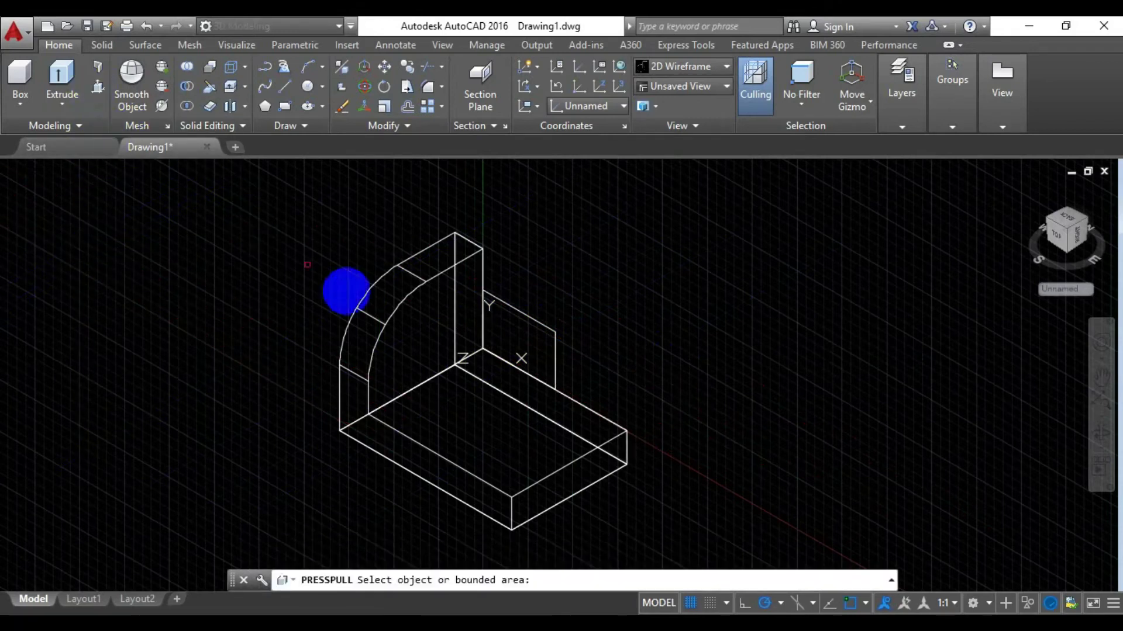
{"action": "left_click", "coordinate": [531, 319]}
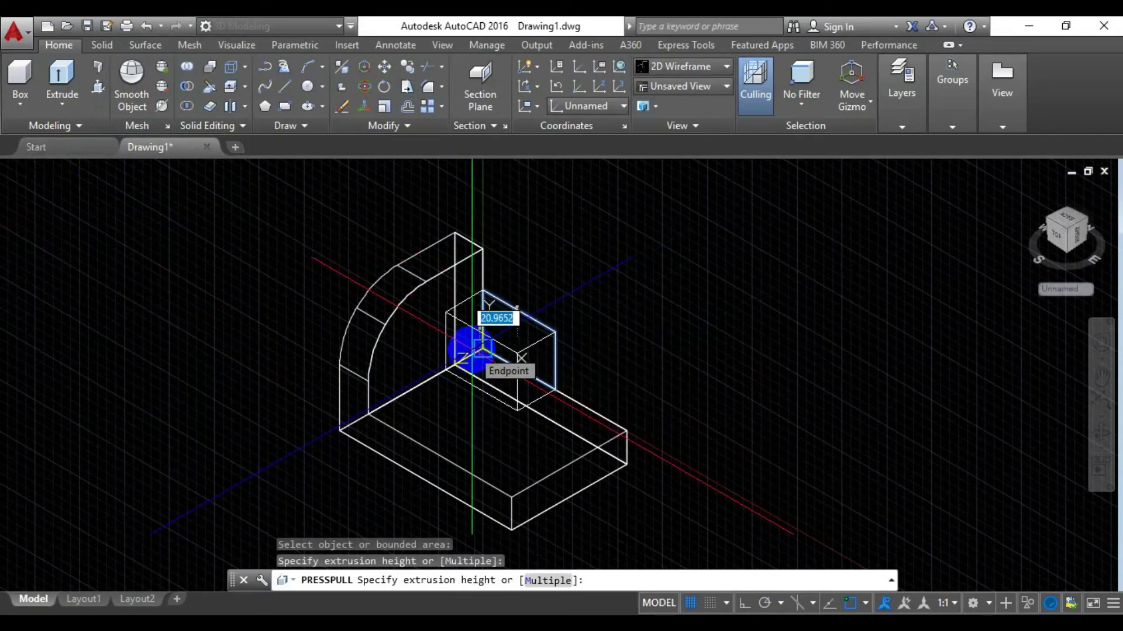
{"action": "type", "text": "42"}
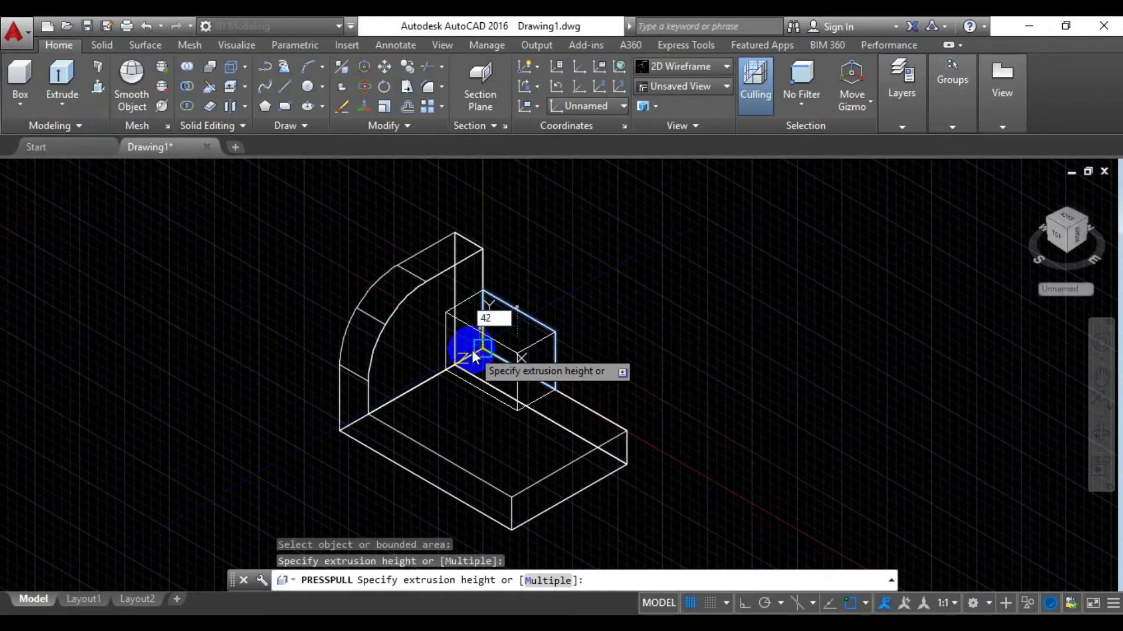
{"action": "key", "text": "Return"}
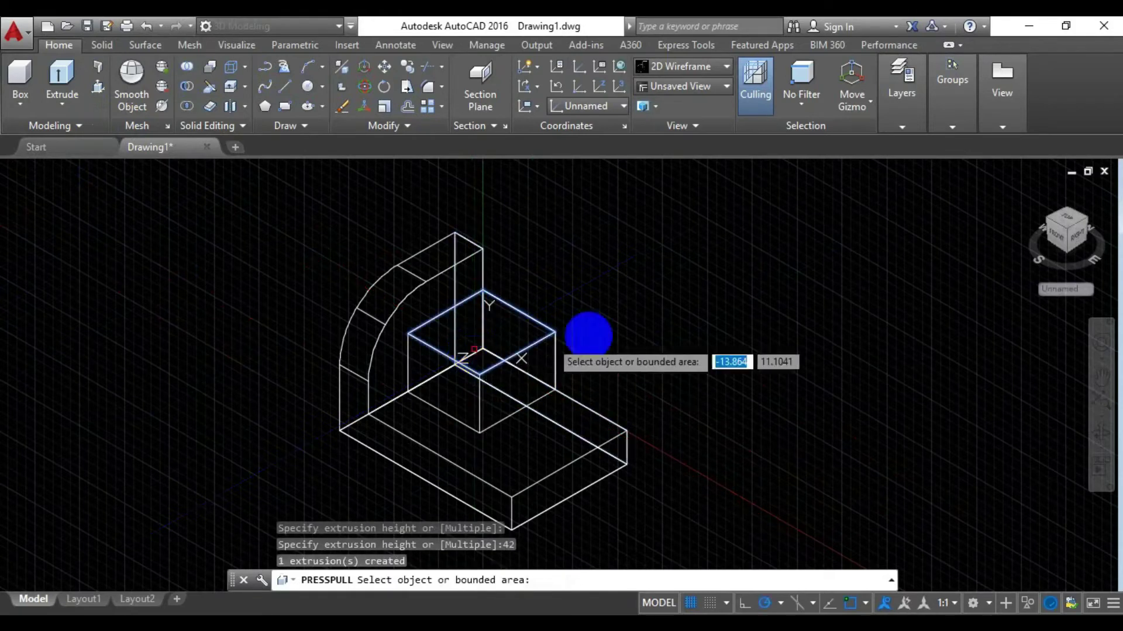
{"action": "key", "text": "Return"}
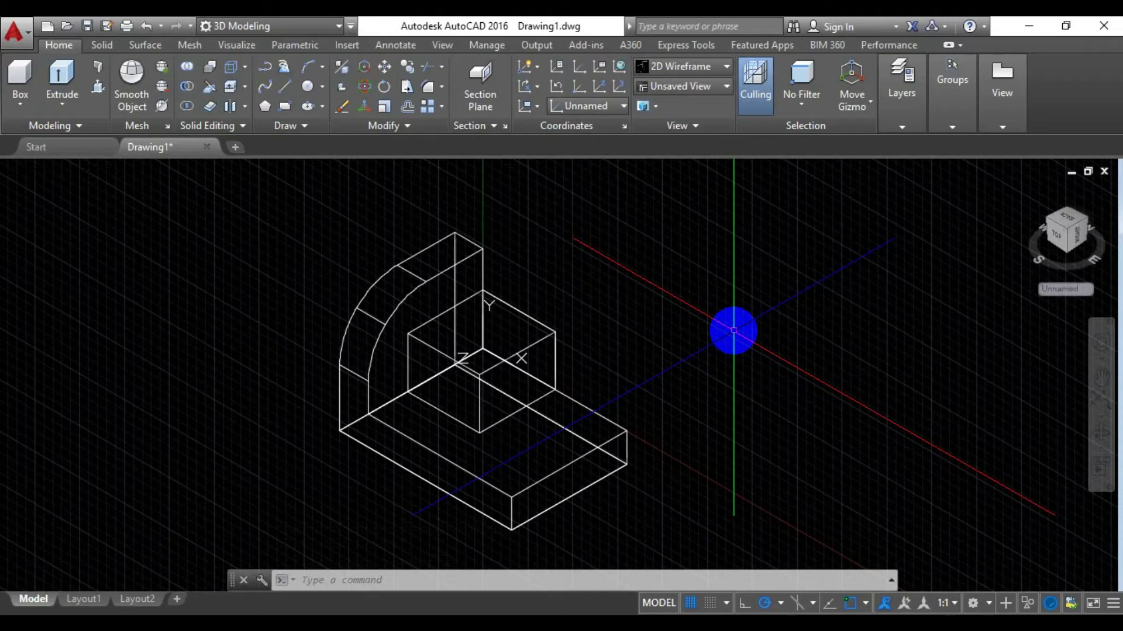
Draw a sloped line from the block's upper outer corner on the UCS plane down to the base's far top corner on the same side
{"action": "left_click", "coordinate": [284, 84]}
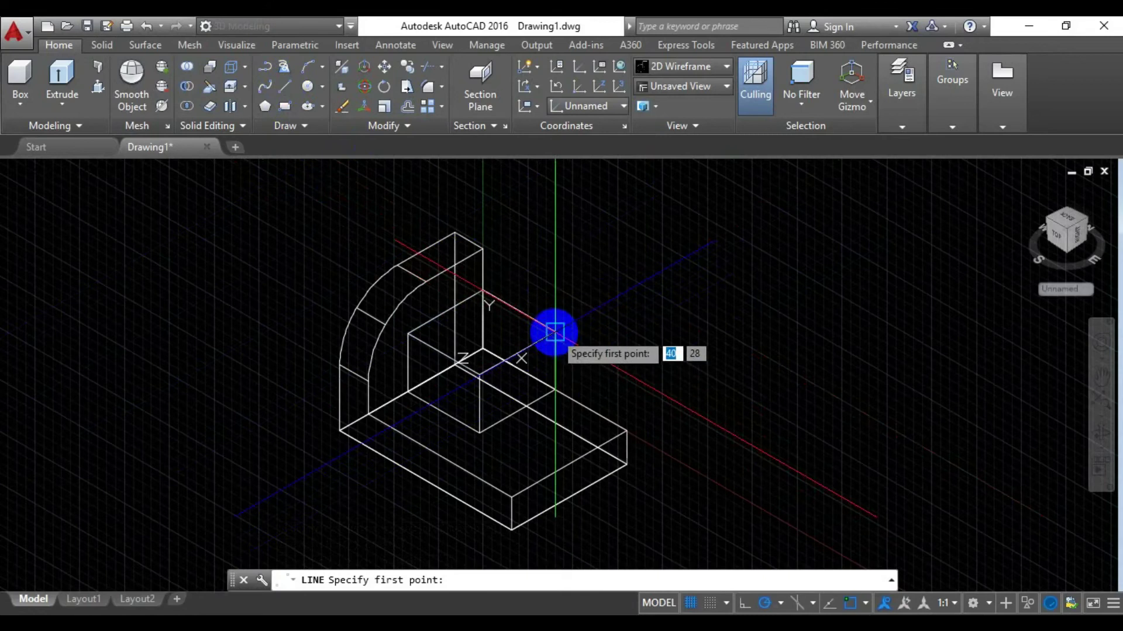
{"action": "left_click", "coordinate": [554, 333]}
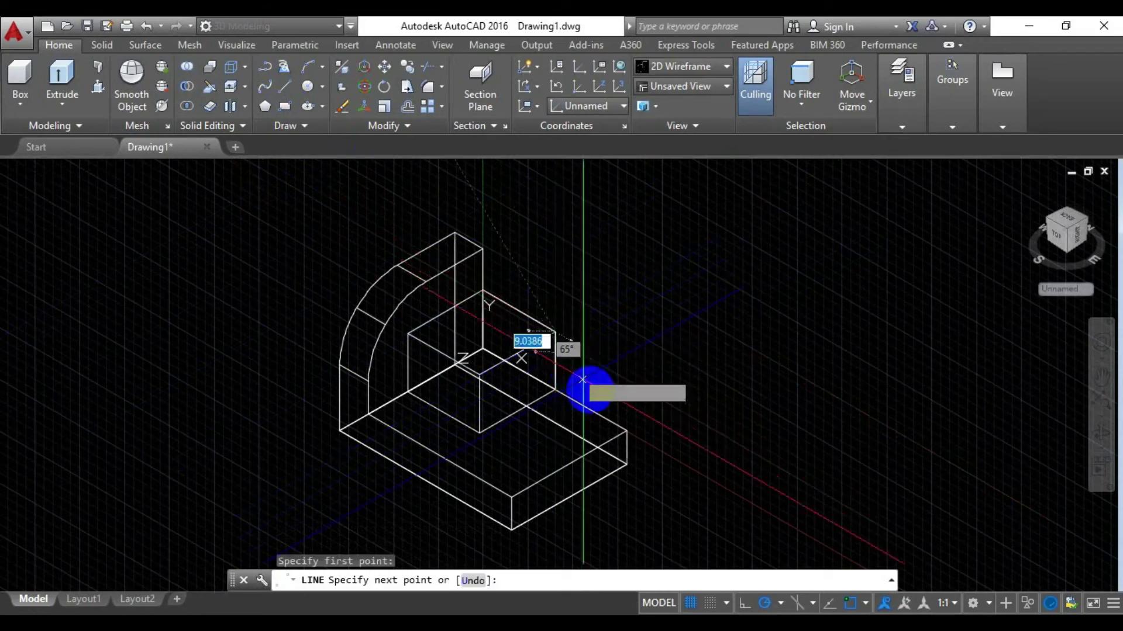
{"action": "left_click", "coordinate": [627, 431]}
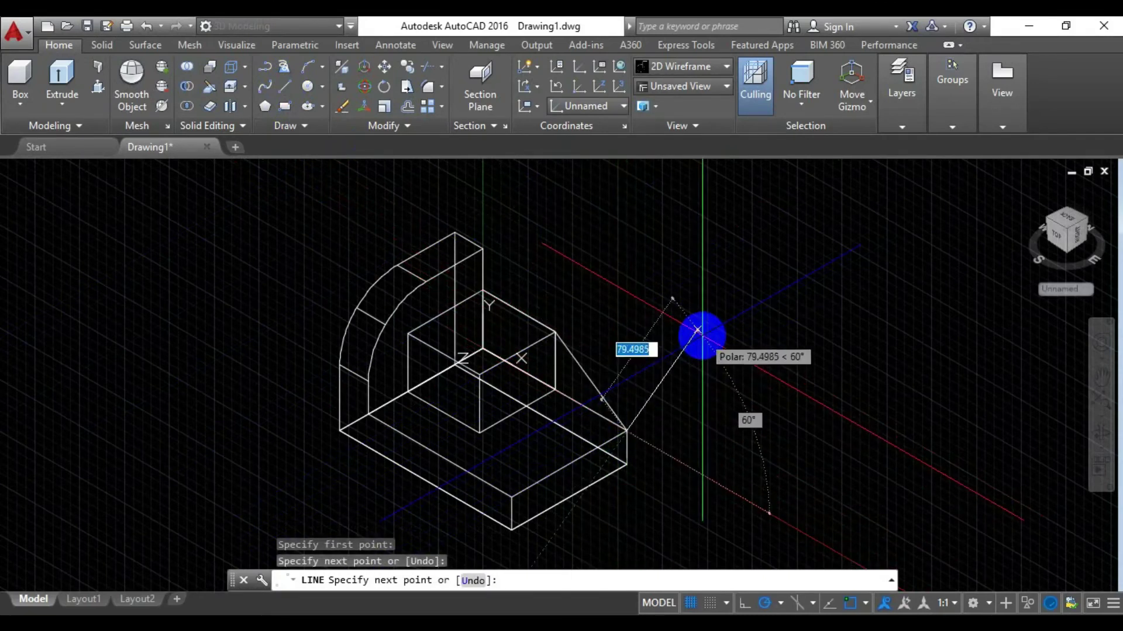
{"action": "key", "text": "Escape"}
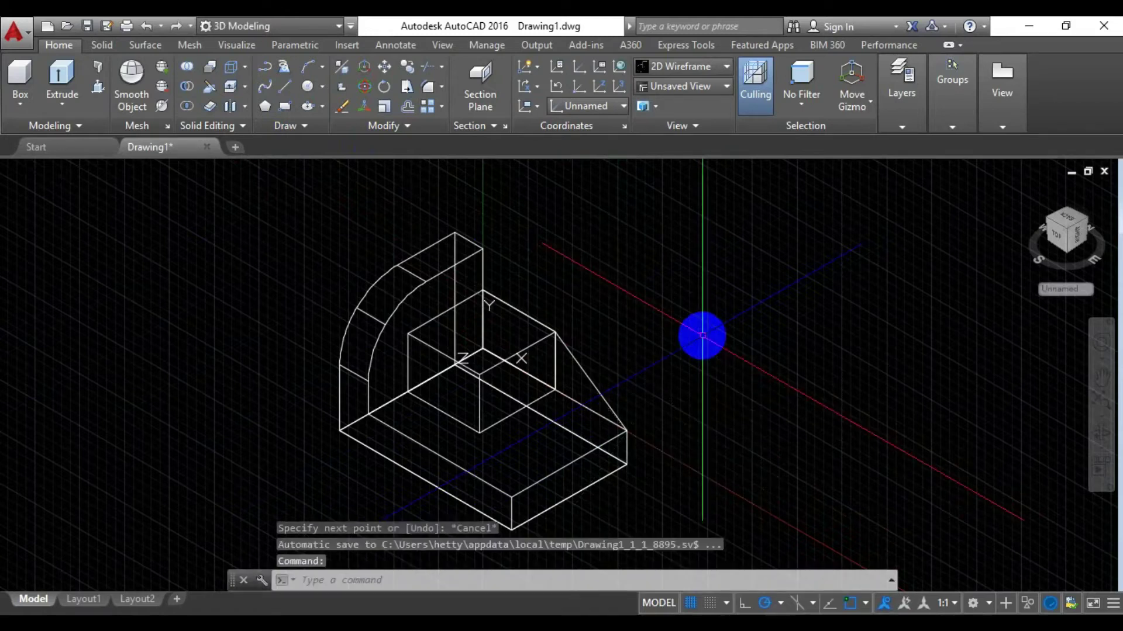
Try to join the sloped line with the 42-deep block and the base solid using JOIN
{"action": "type", "text": "JOIn"}
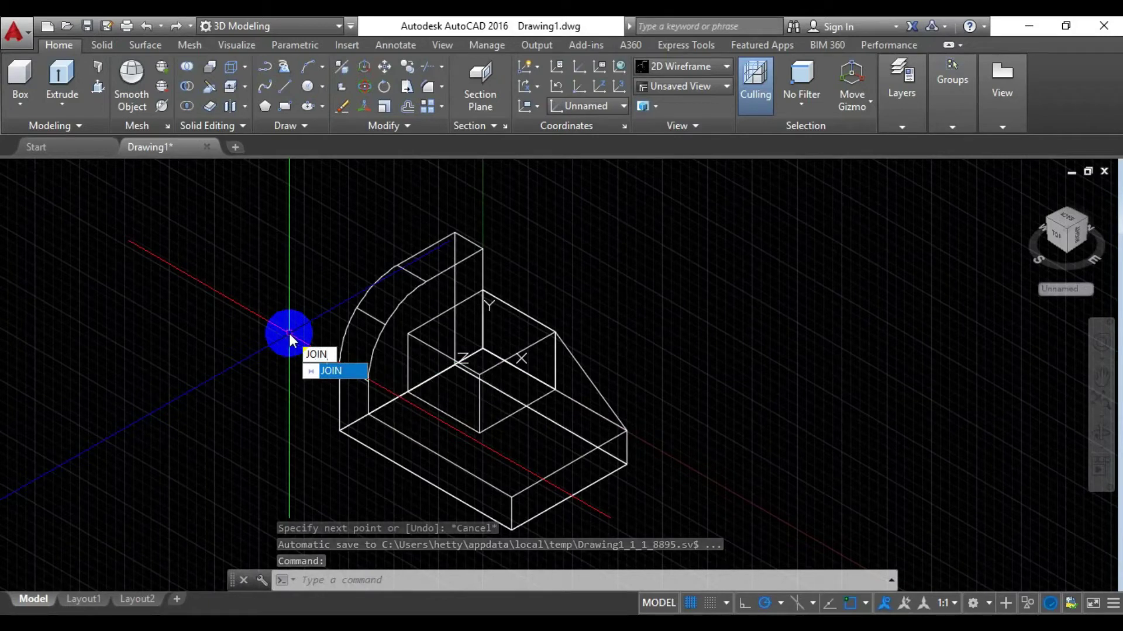
{"action": "left_click", "coordinate": [332, 371]}
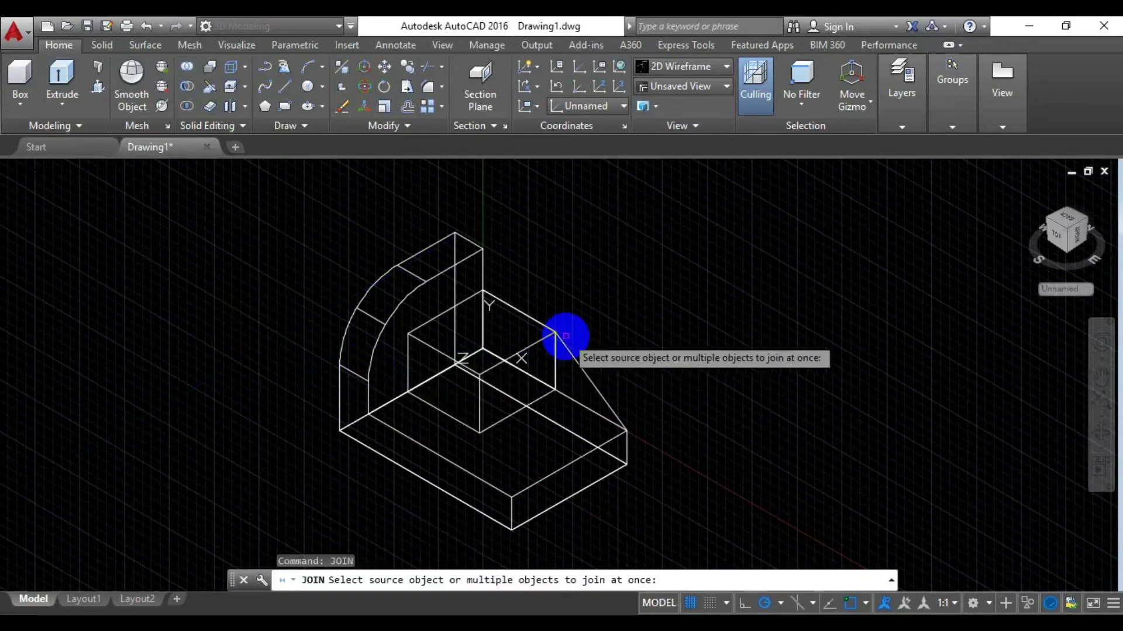
{"action": "left_click", "coordinate": [574, 357]}
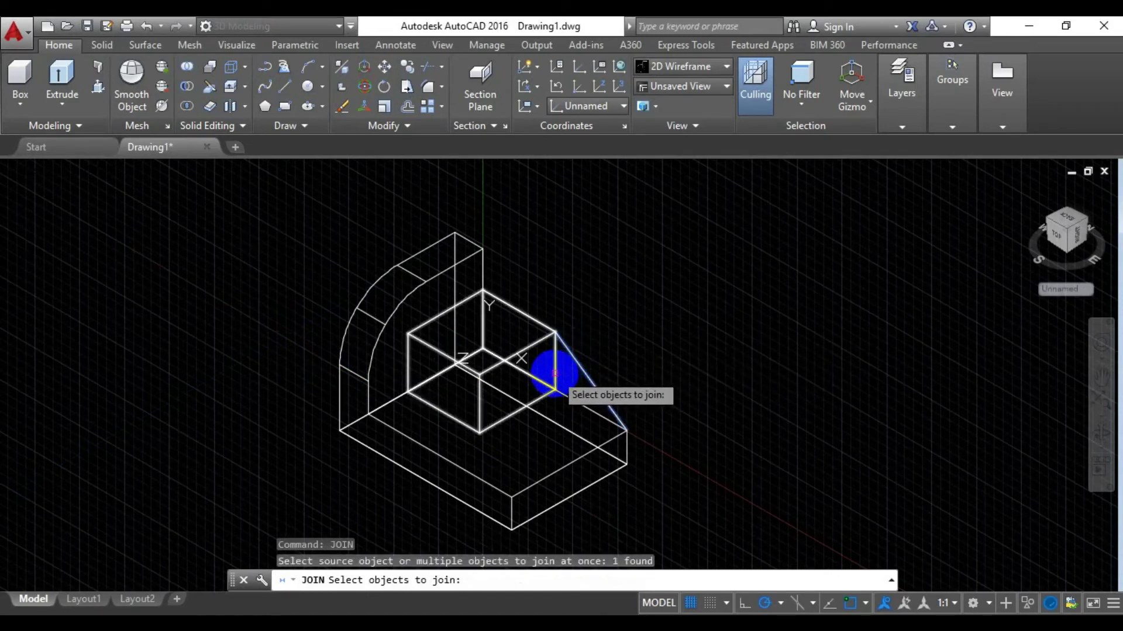
{"action": "left_click", "coordinate": [554, 373]}
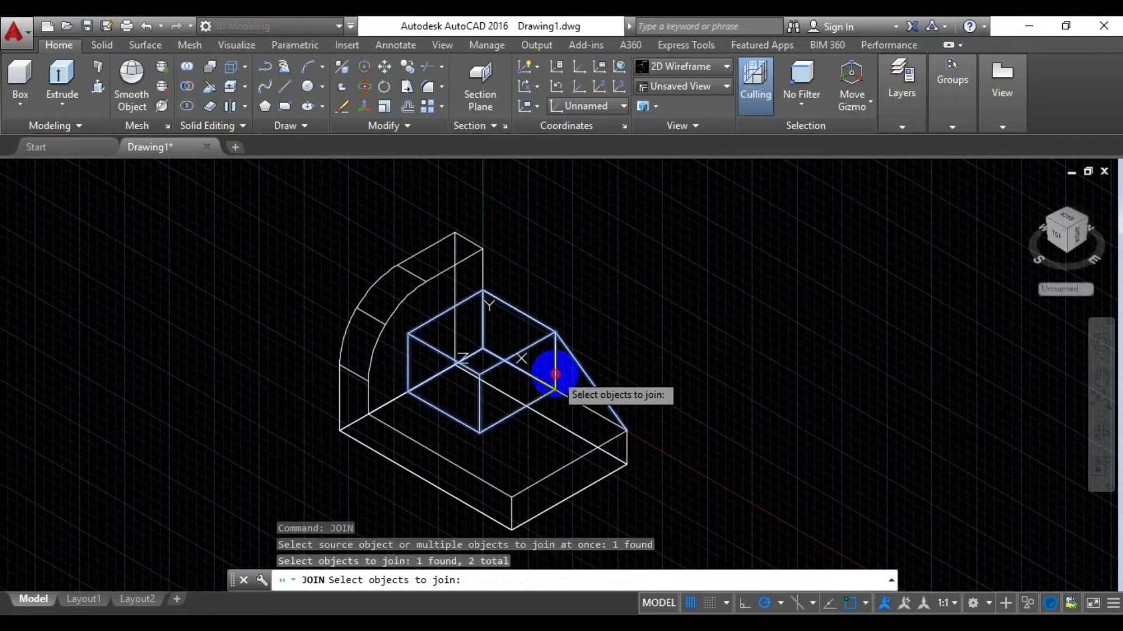
{"action": "left_click", "coordinate": [576, 401]}
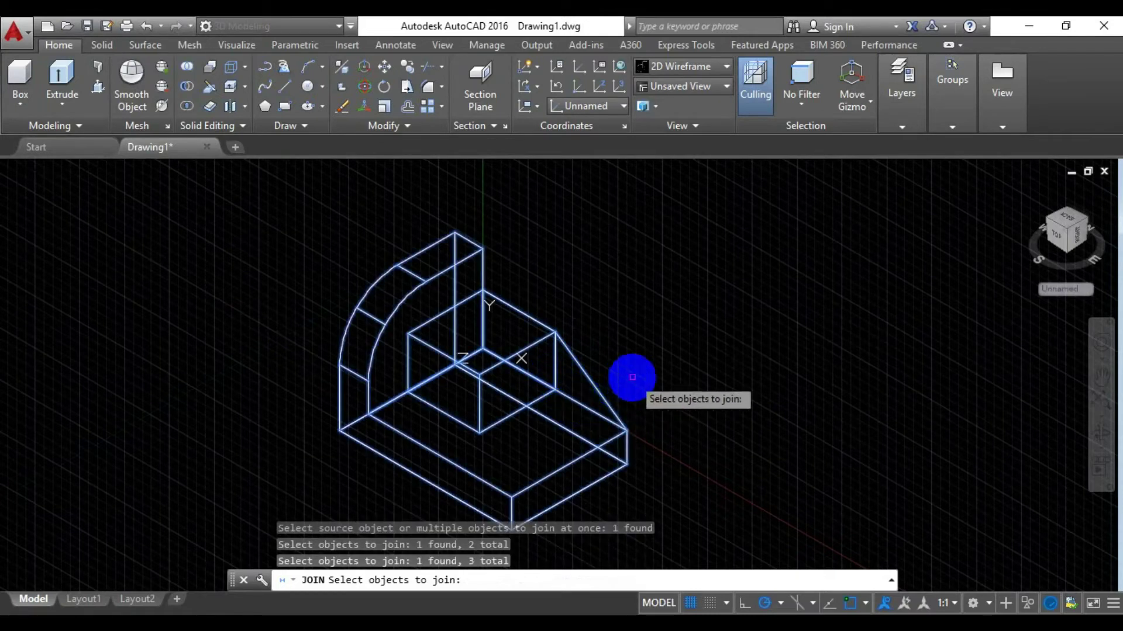
{"action": "key", "text": "Return"}
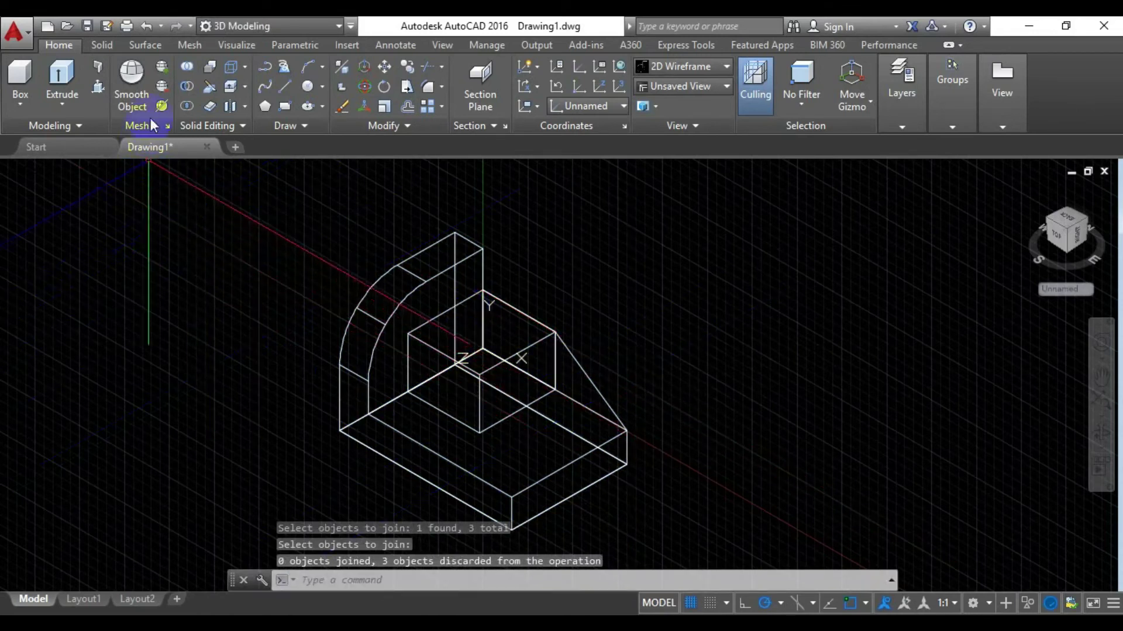
Presspull the triangular area under the sloped line by 16 over the base to form a rib
{"action": "left_click", "coordinate": [98, 86]}
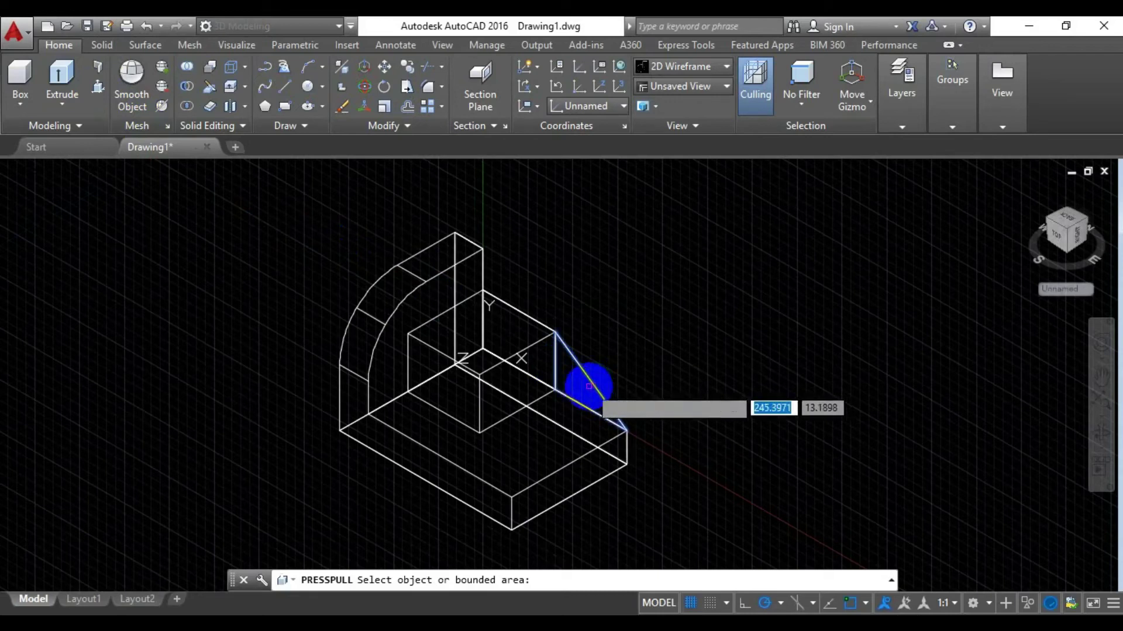
{"action": "left_click", "coordinate": [586, 388]}
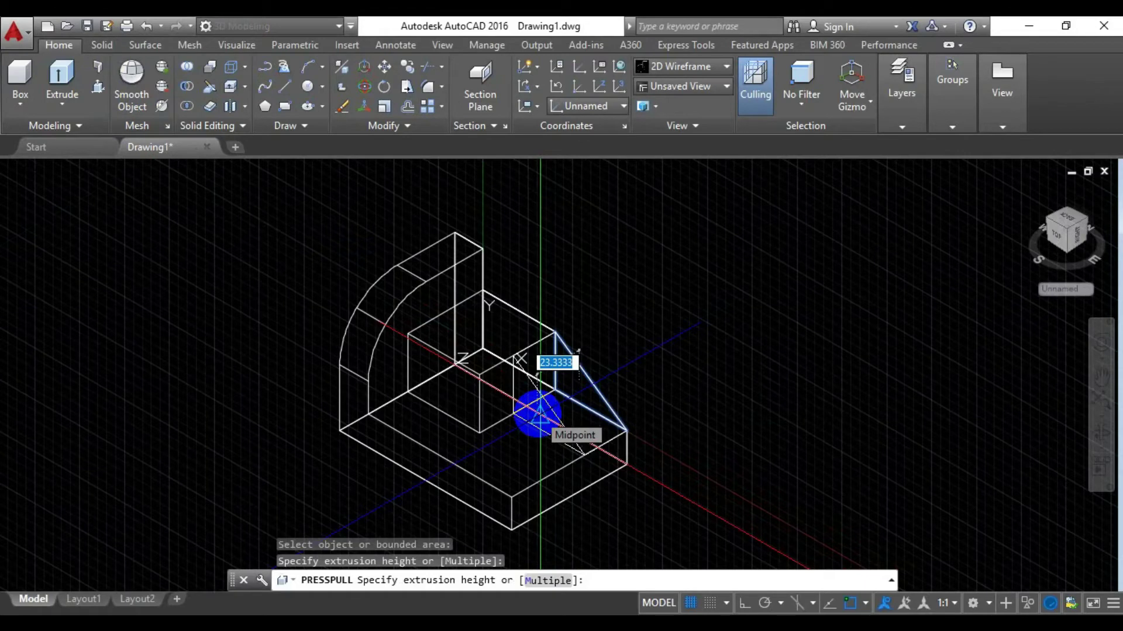
{"action": "type", "text": "16"}
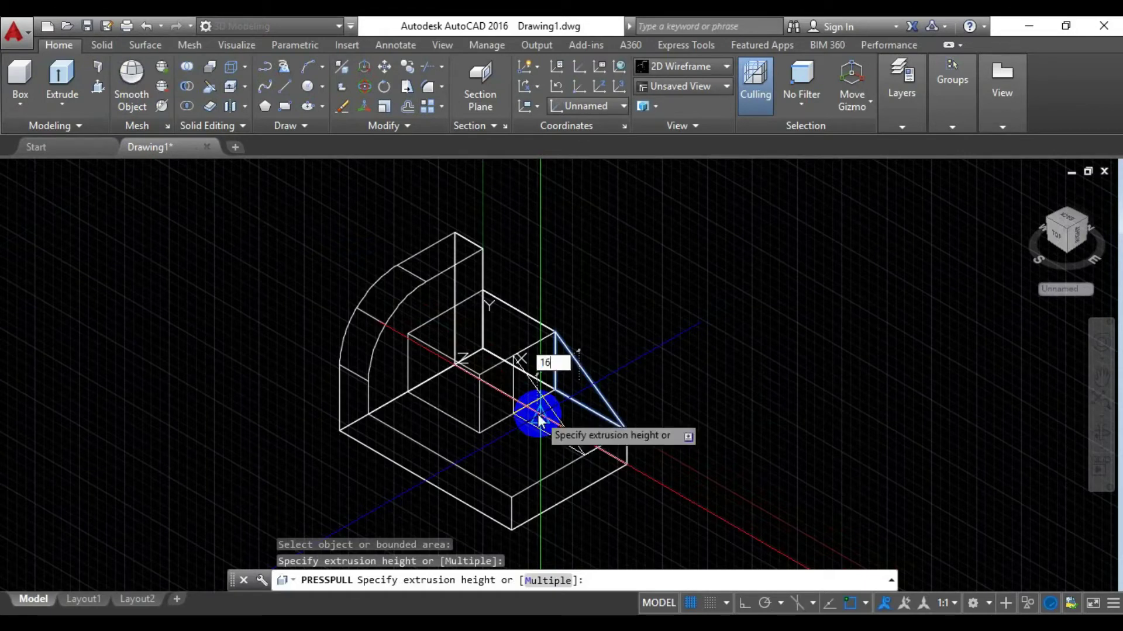
{"action": "key", "text": "Return"}
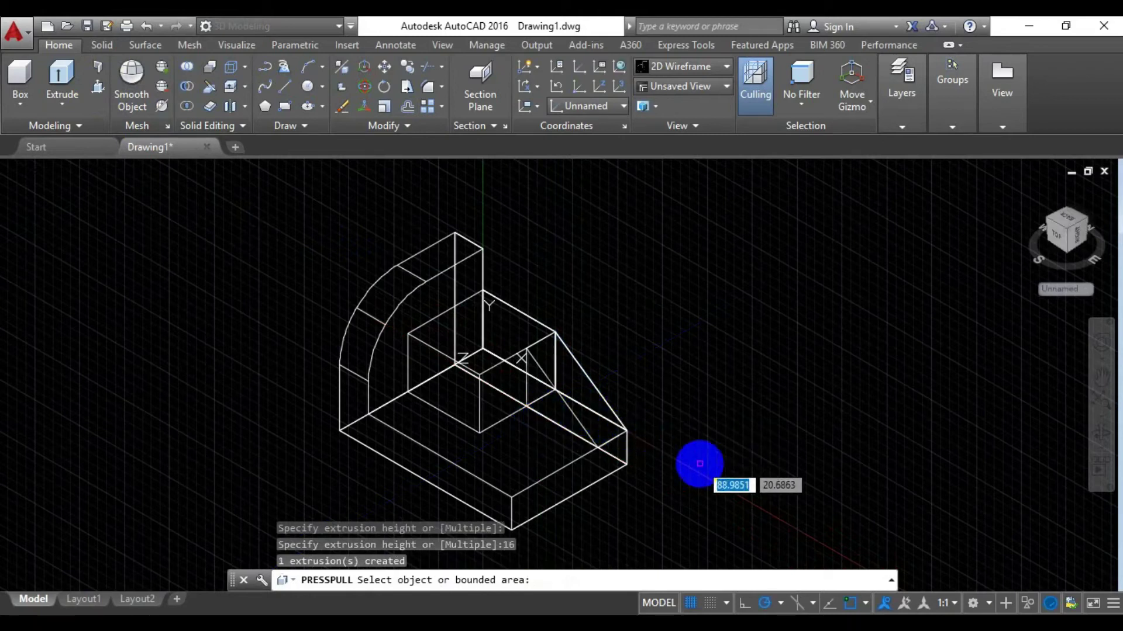
{"action": "key", "text": "Return"}
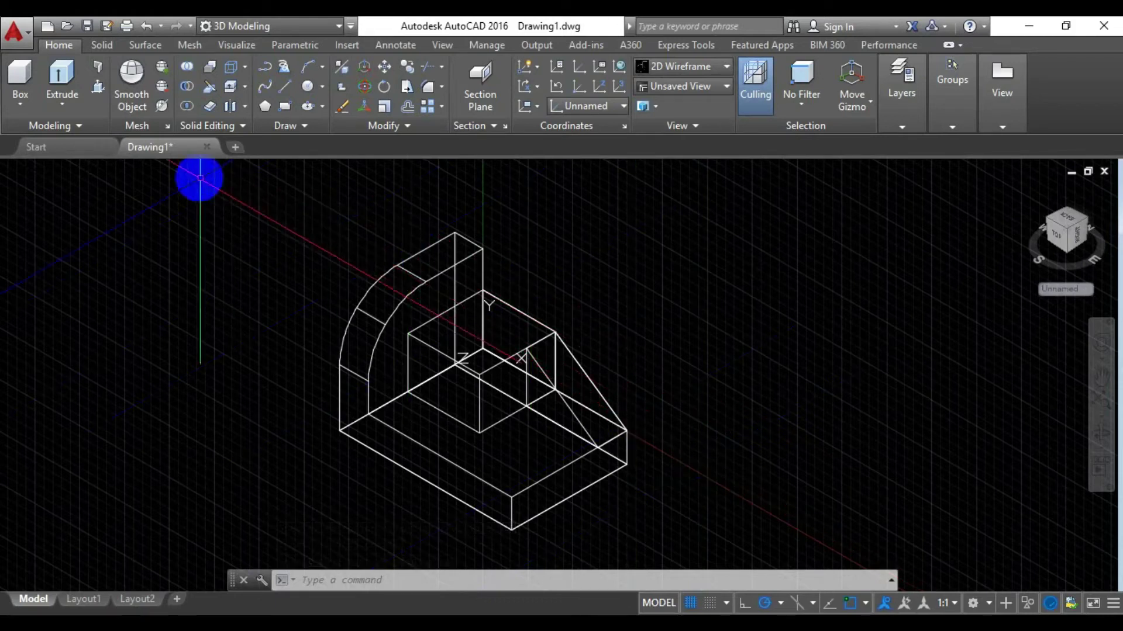
Union the base and wall solid, the block and the triangular rib into a single solid
{"action": "left_click", "coordinate": [189, 69]}
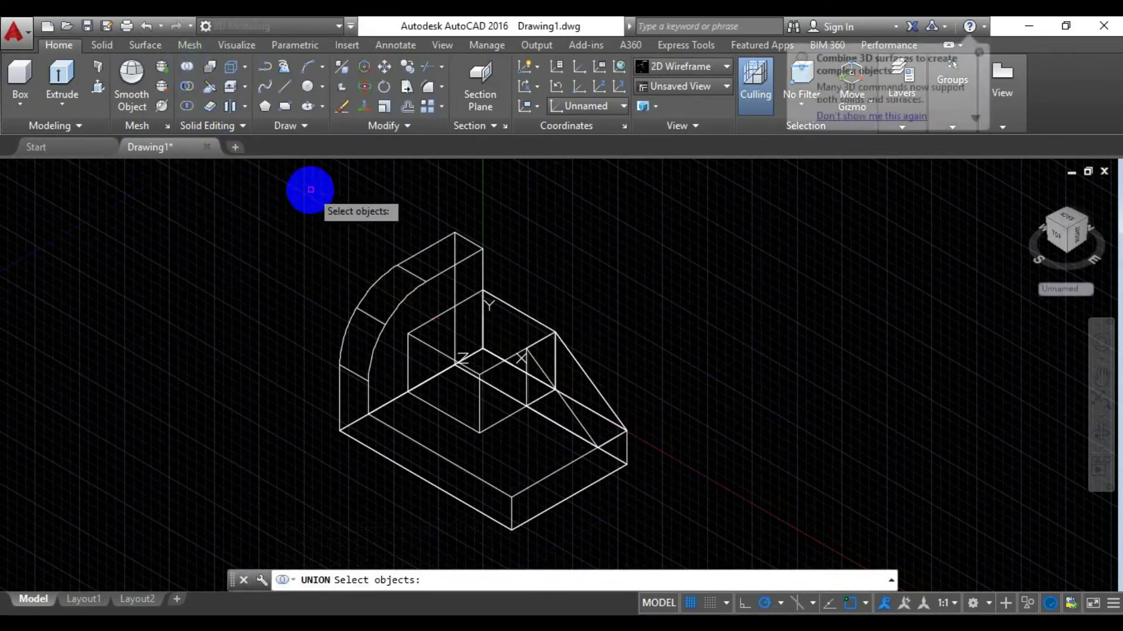
{"action": "left_click", "coordinate": [309, 191]}
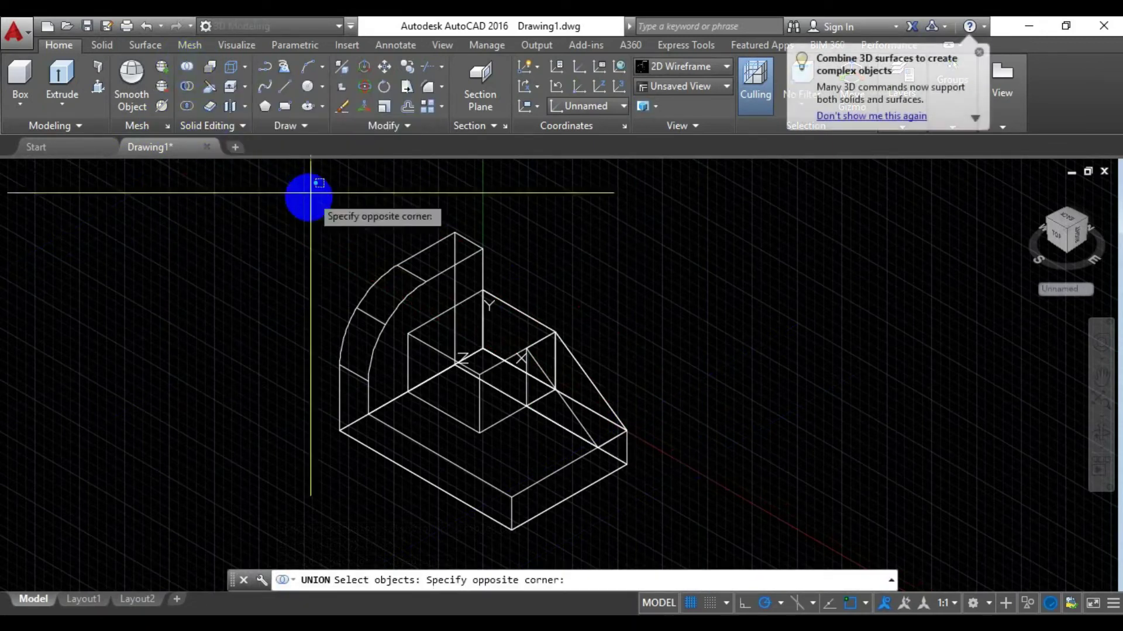
{"action": "left_click", "coordinate": [691, 544]}
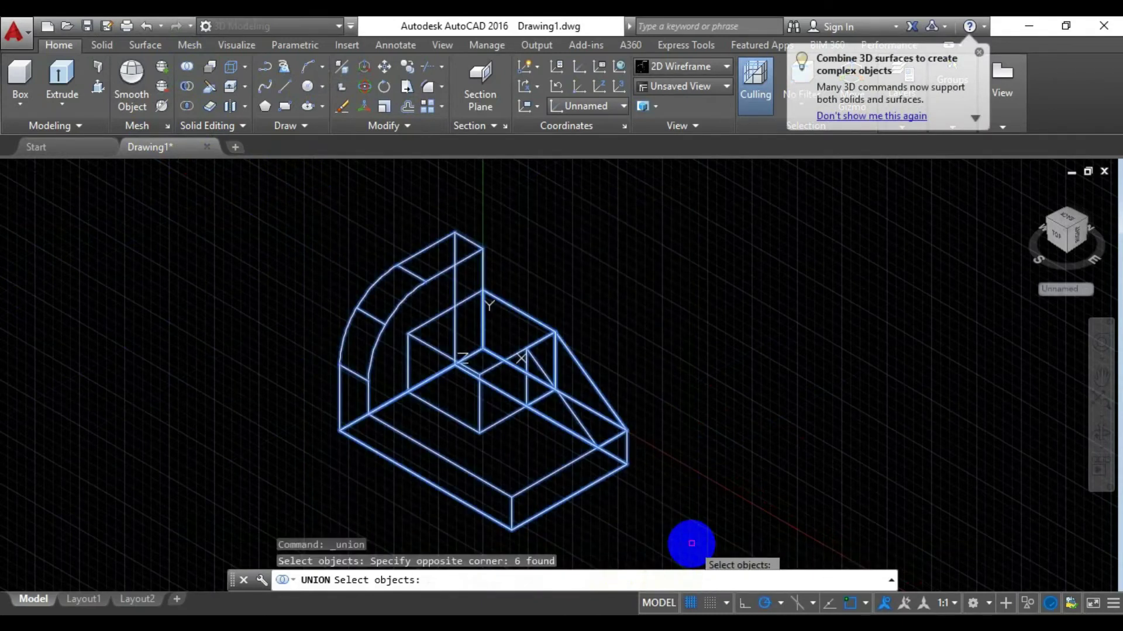
{"action": "key", "text": "Return"}
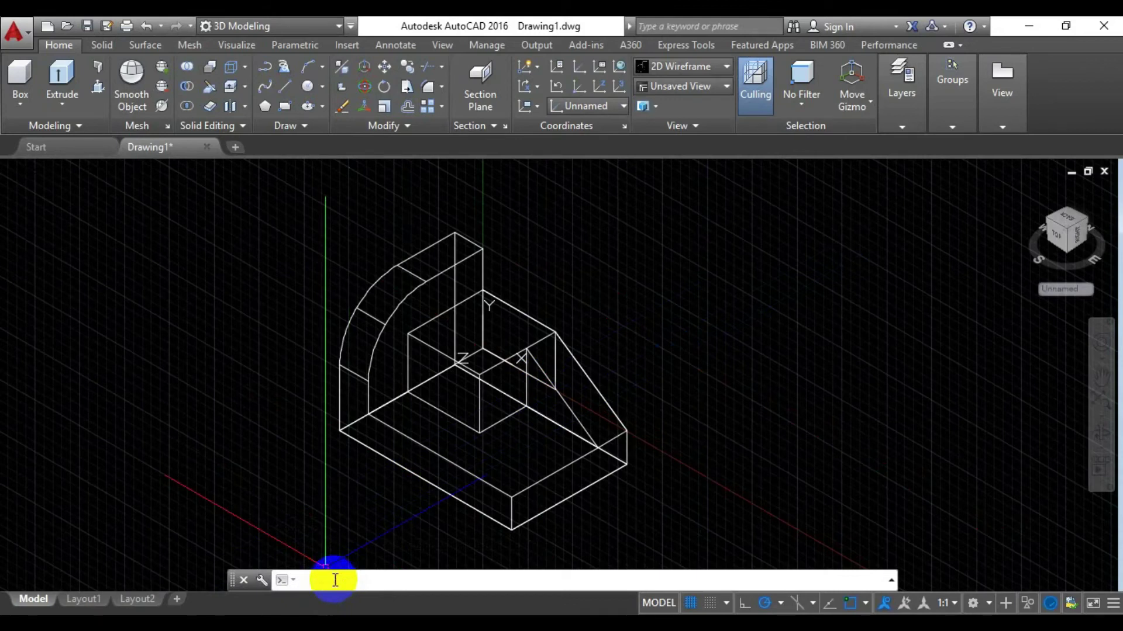
Align the UCS to the block's front face, with its origin at the lower wall-side corner, X along the bottom edge and Y upward
{"action": "type", "text": "cs"}
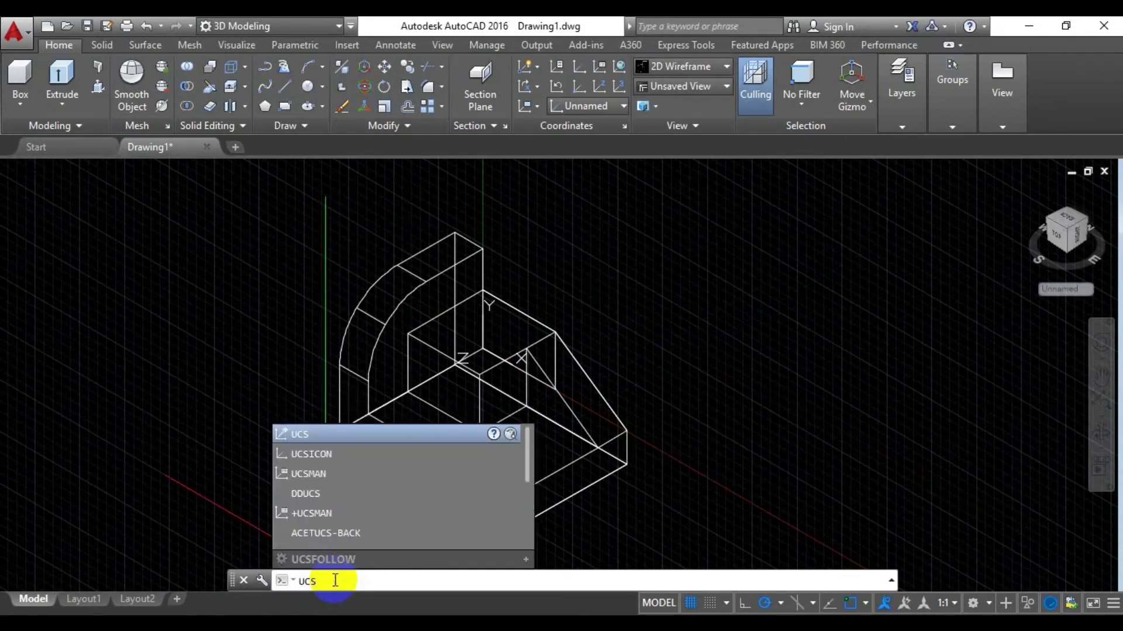
{"action": "key", "text": "Return"}
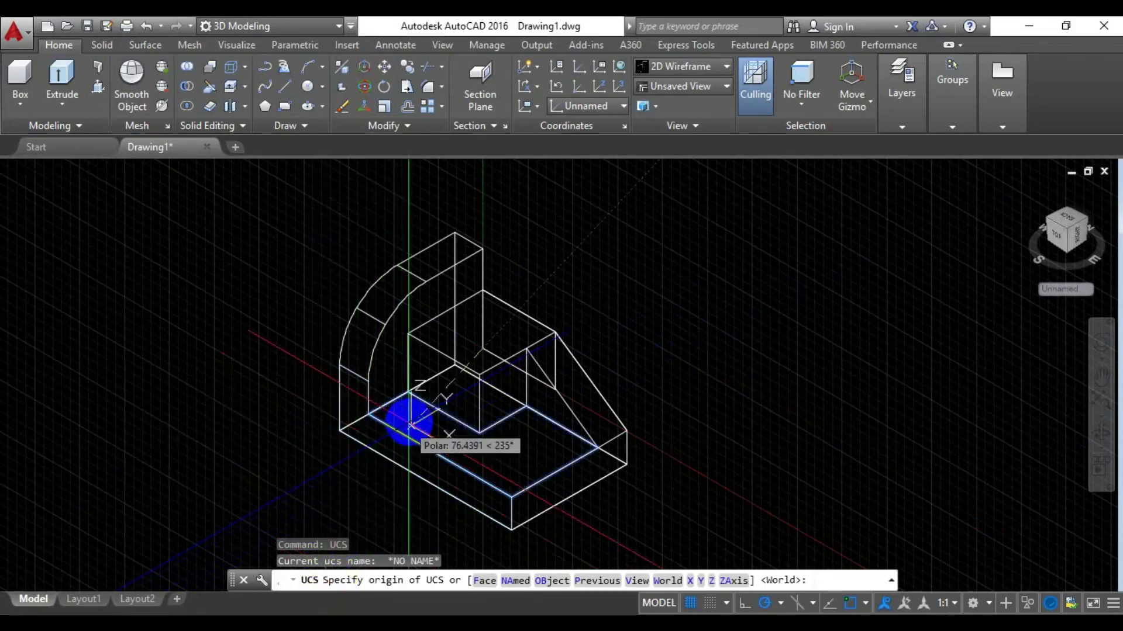
{"action": "left_click", "coordinate": [407, 391]}
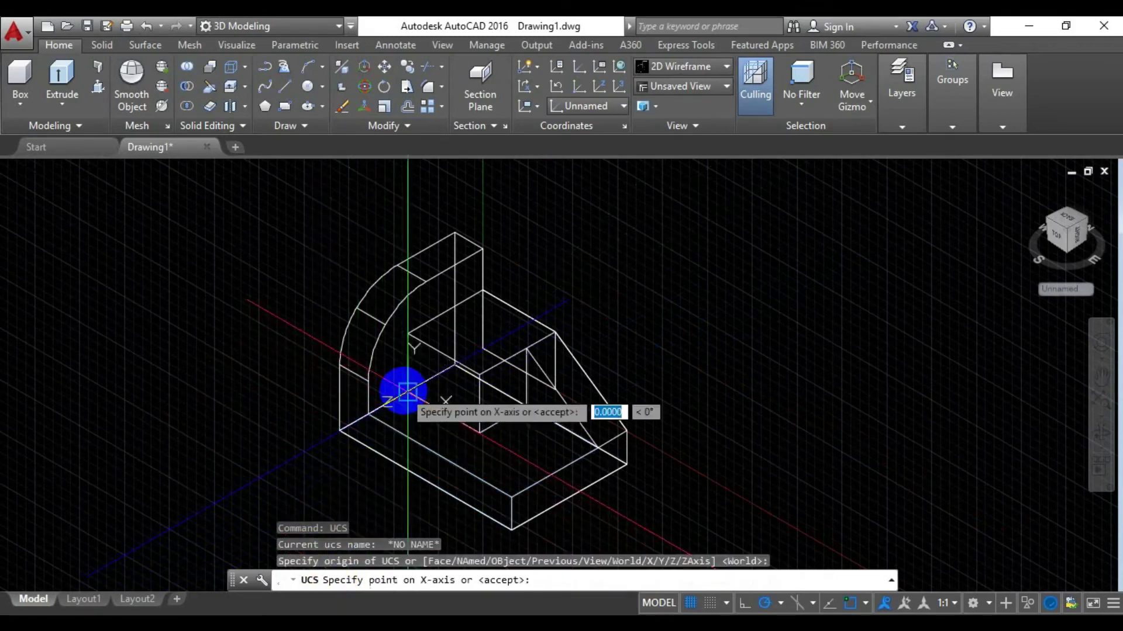
{"action": "left_click", "coordinate": [480, 438]}
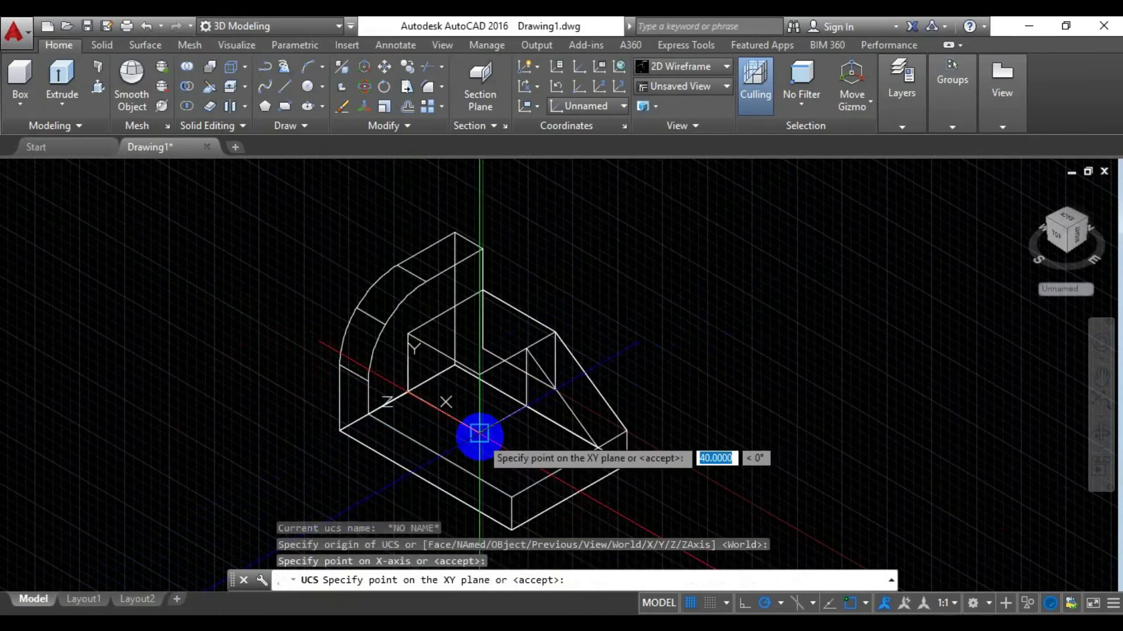
{"action": "left_click", "coordinate": [409, 333]}
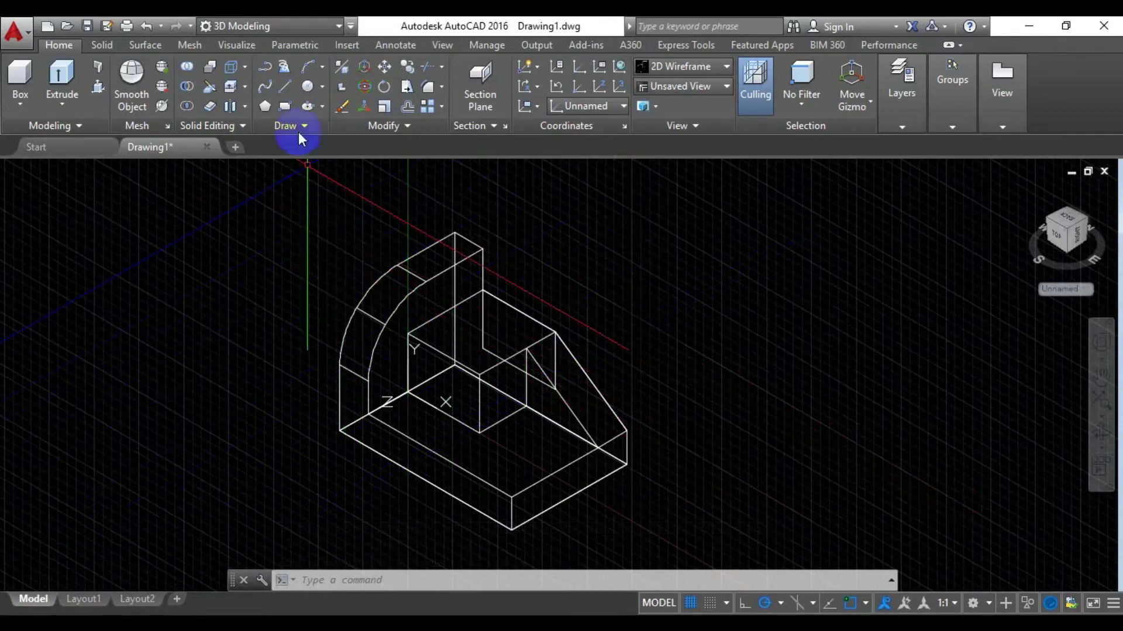
Draw a circle of radius 12 centred on the midpoint of the block's front top edge
{"action": "left_click", "coordinate": [304, 85]}
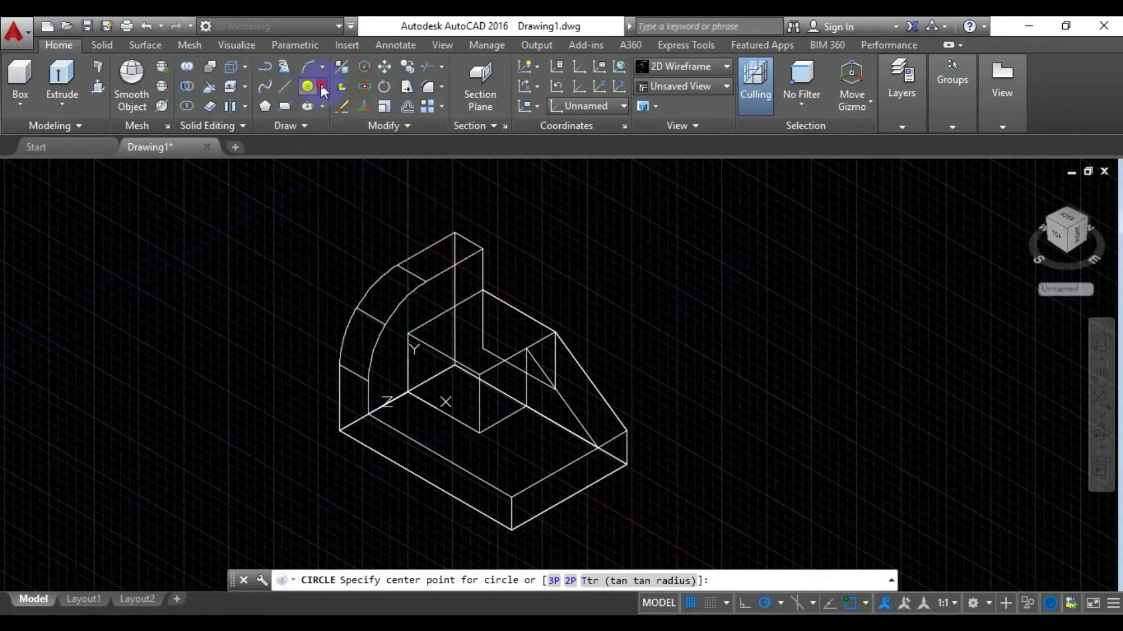
{"action": "left_click", "coordinate": [321, 86]}
{"action": "left_click", "coordinate": [320, 112]}
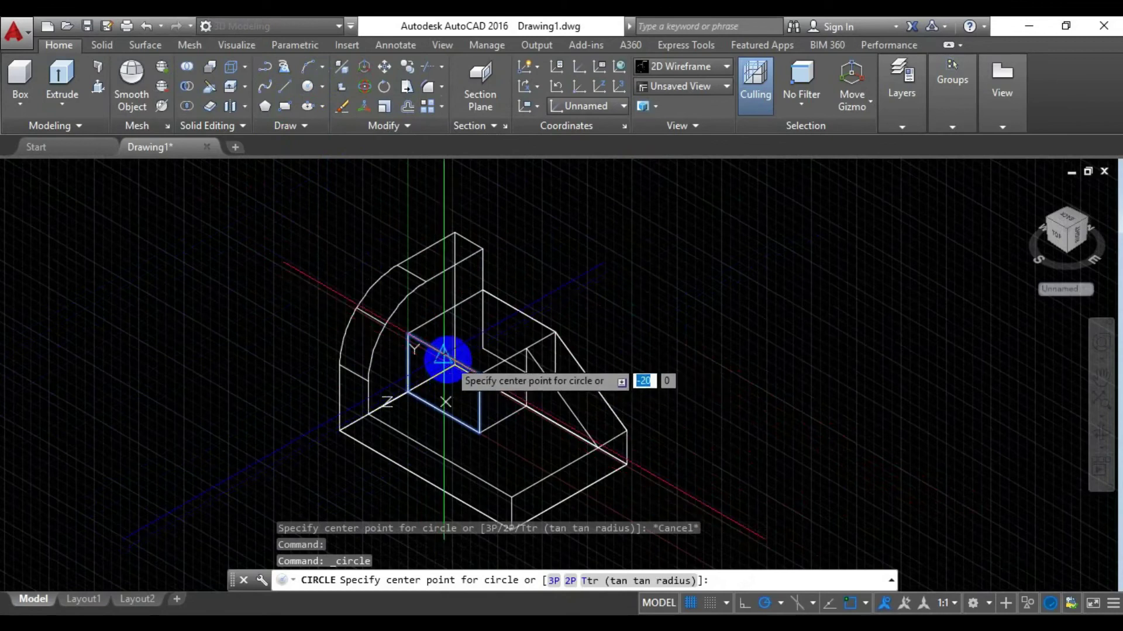
{"action": "left_click", "coordinate": [445, 358]}
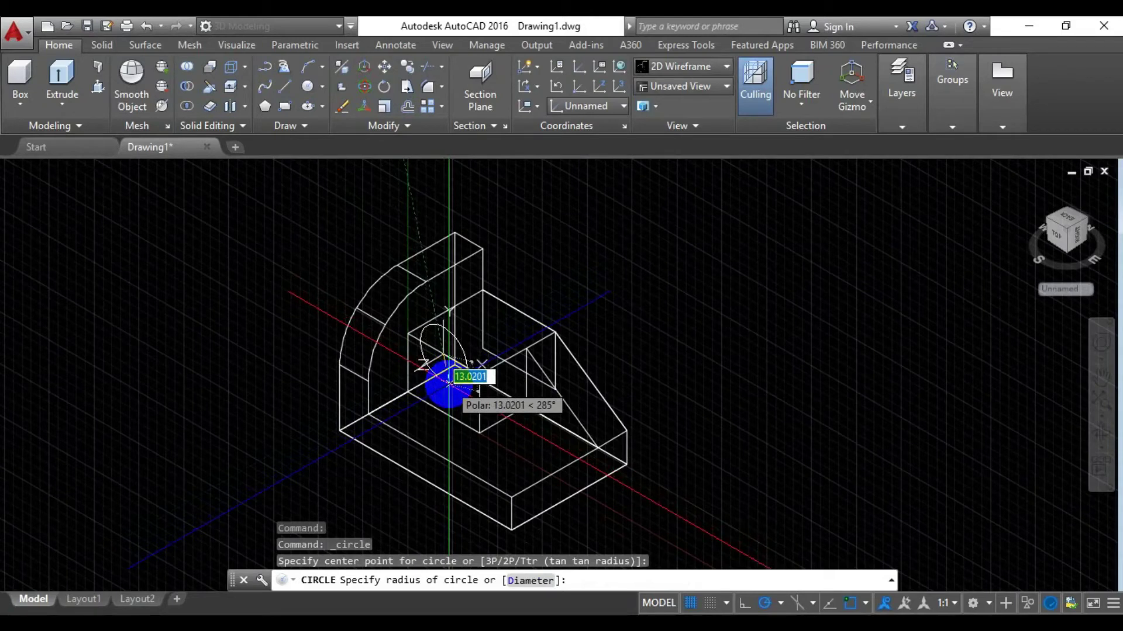
{"action": "type", "text": "1"}
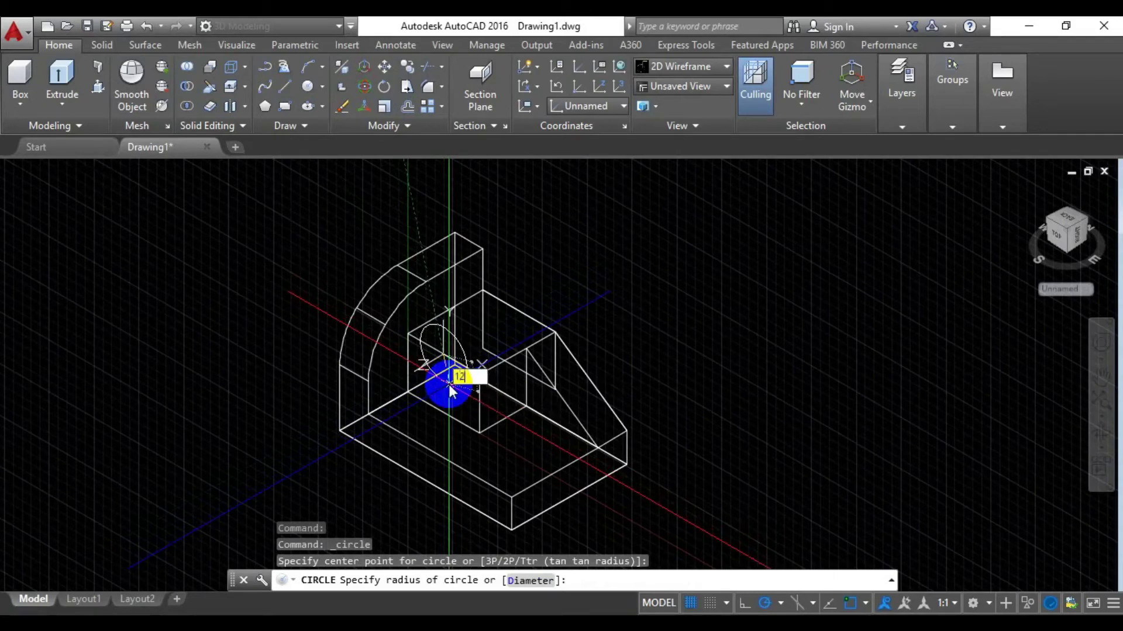
{"action": "type", "text": "2"}
{"action": "key", "text": "Return"}
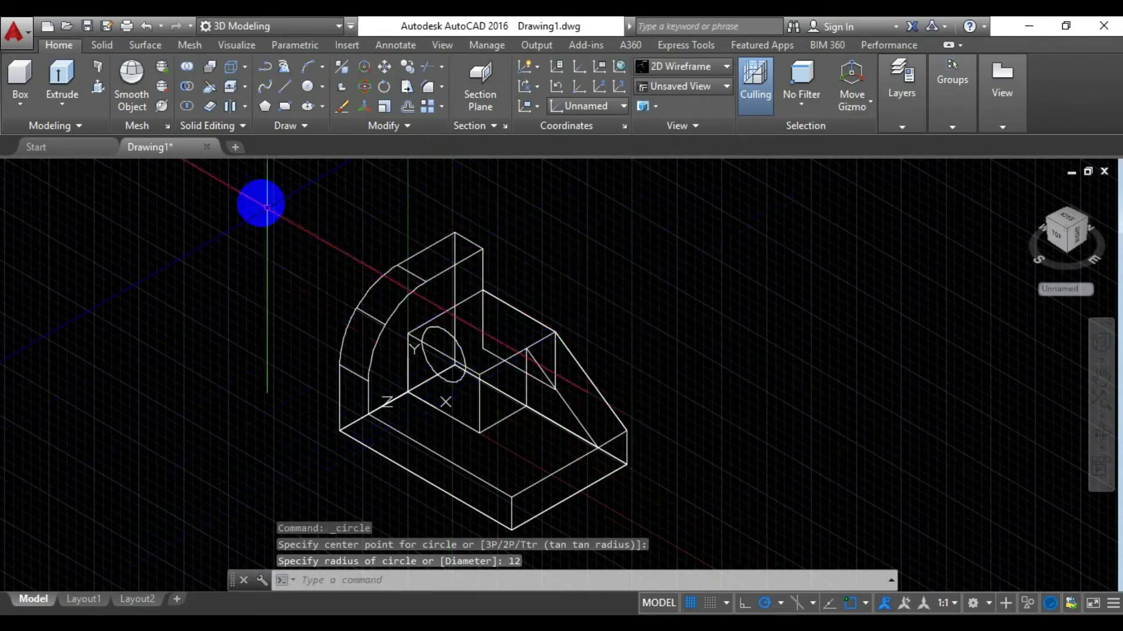
Presspull the radius 12 circle about 70 backward through and beyond the block to form a cylinder
{"action": "left_click", "coordinate": [96, 88]}
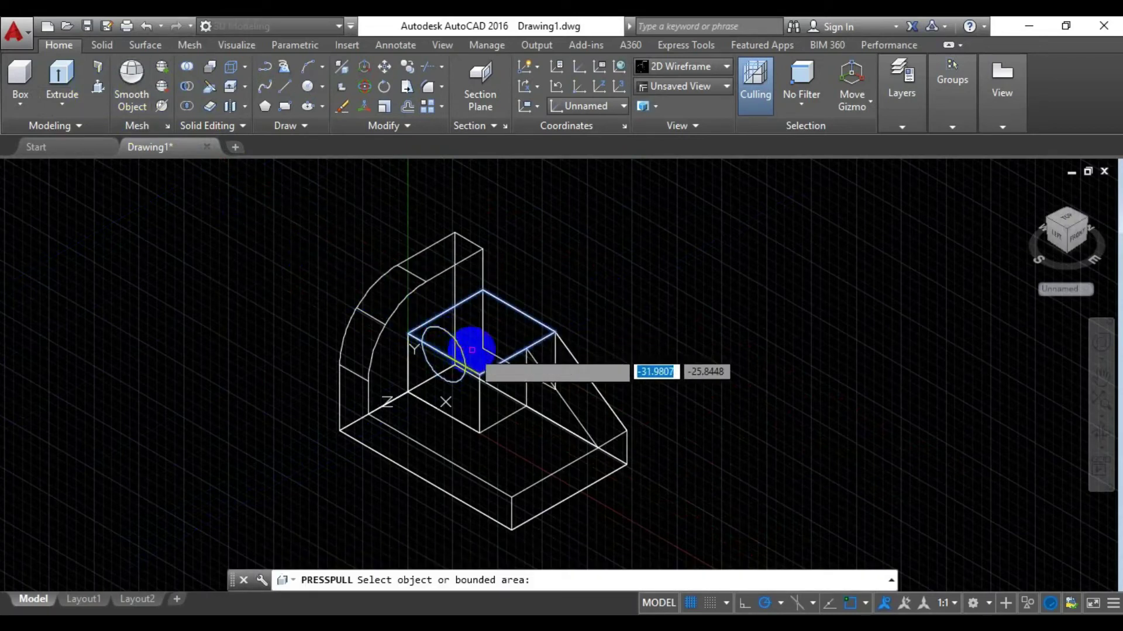
{"action": "left_click", "coordinate": [460, 350]}
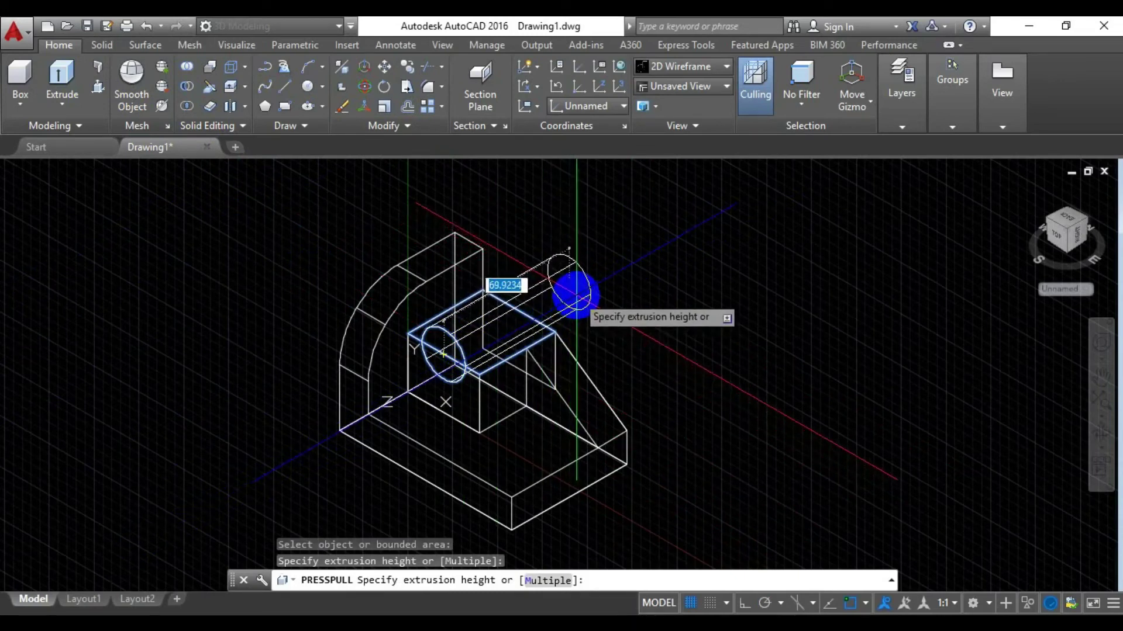
{"action": "left_click", "coordinate": [575, 294]}
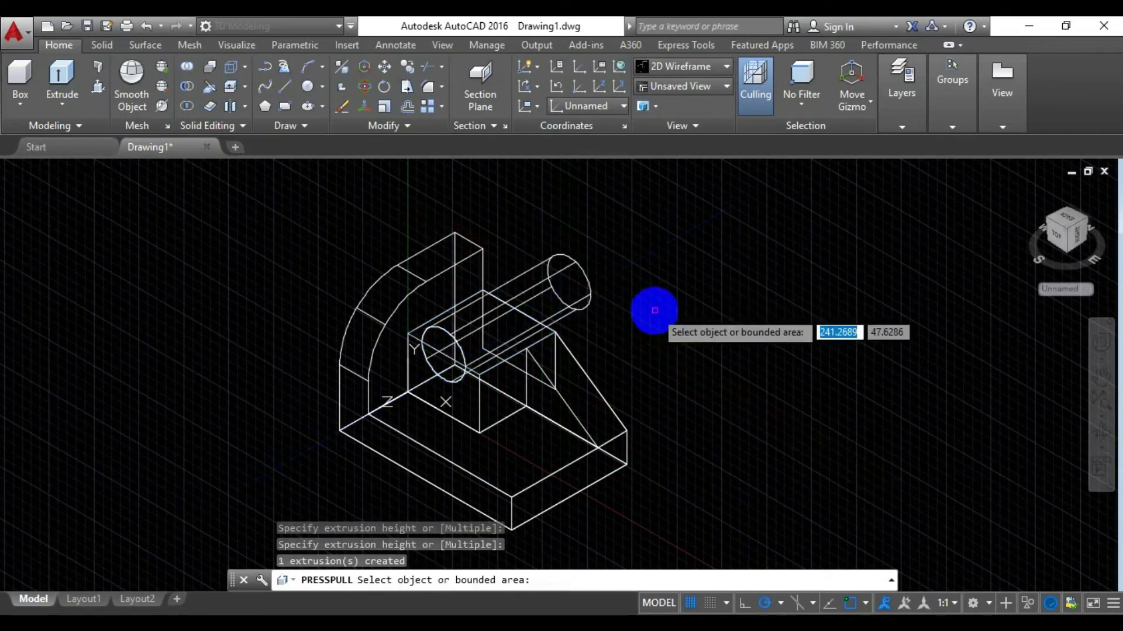
{"action": "key", "text": "Return"}
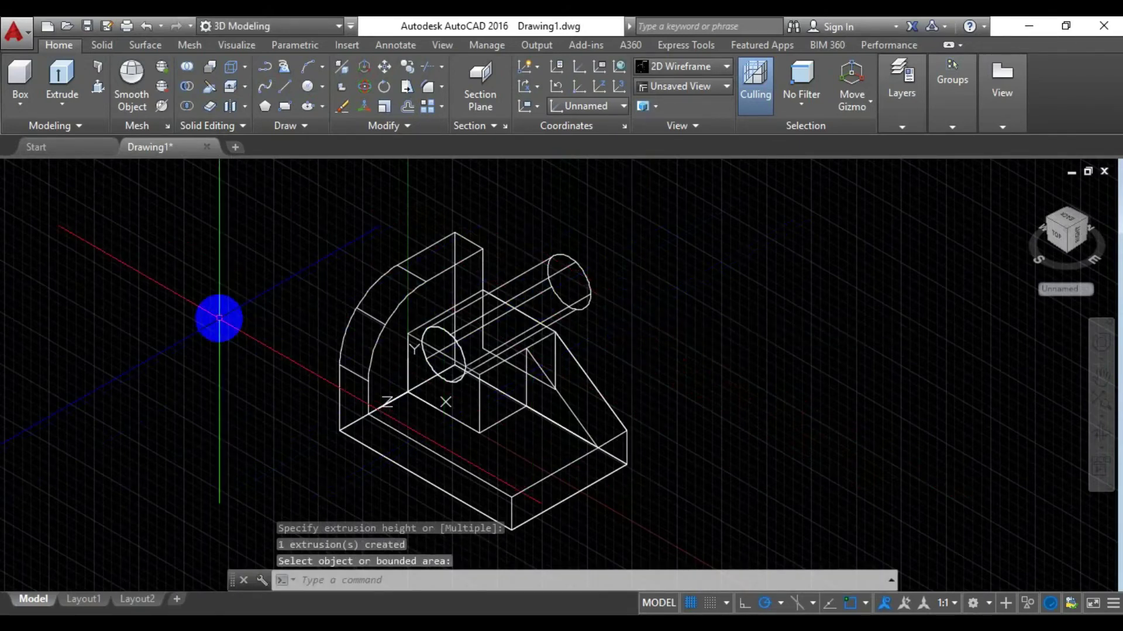
Subtract the cylinder from the combined solid to cut a semicircular groove through the top of the block
{"action": "left_click", "coordinate": [188, 85]}
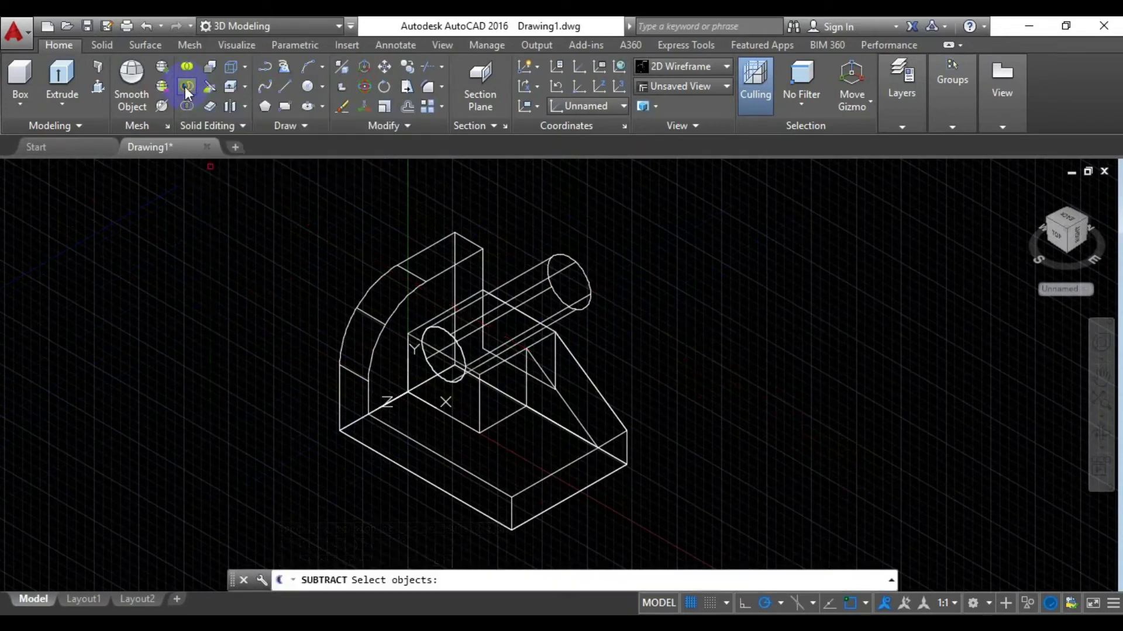
{"action": "left_click", "coordinate": [390, 313]}
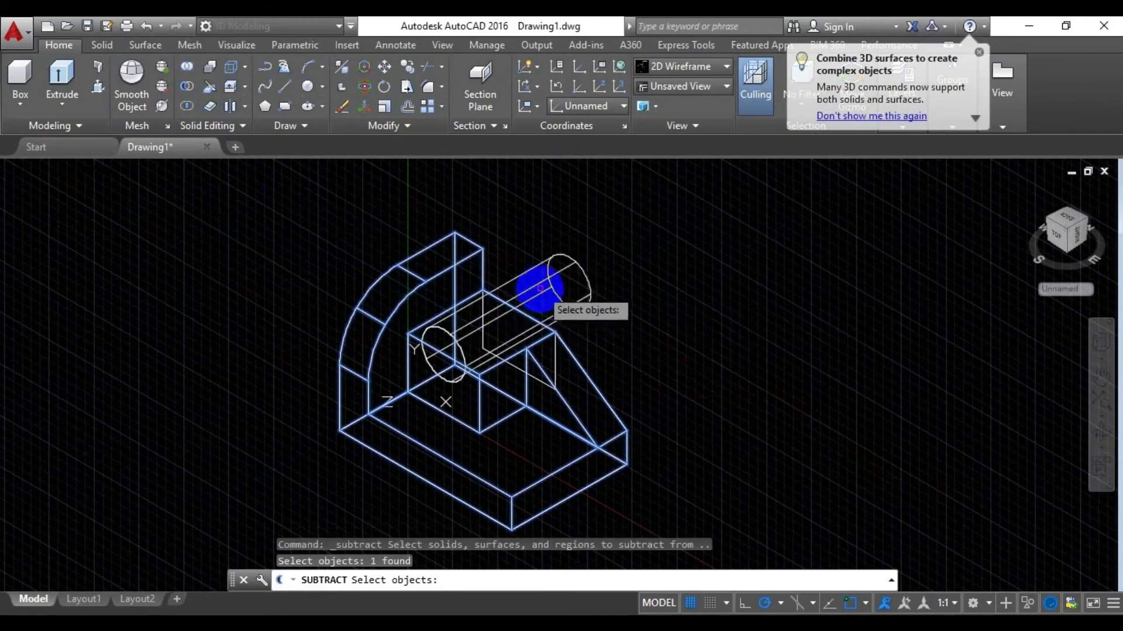
{"action": "key", "text": "Return"}
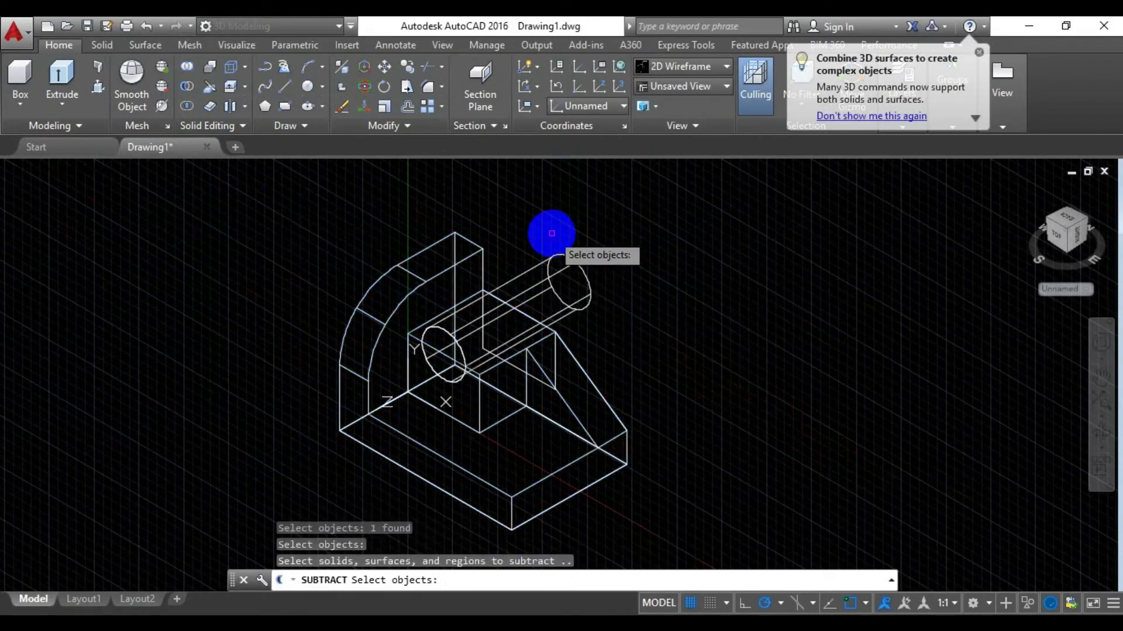
{"action": "left_click", "coordinate": [561, 258]}
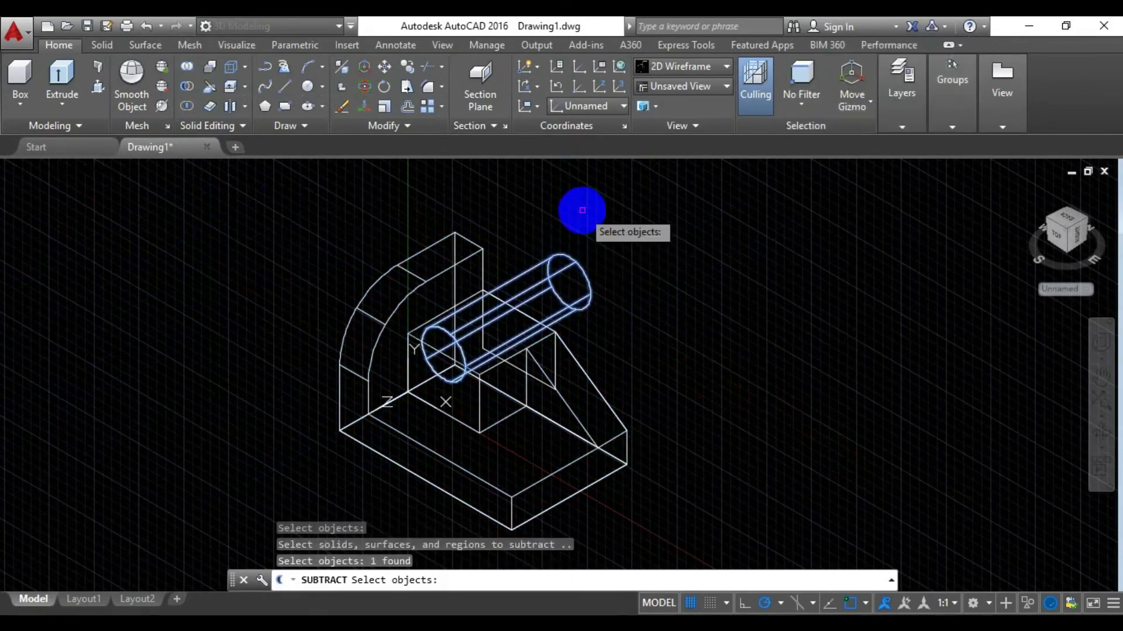
{"action": "key", "text": "Return"}
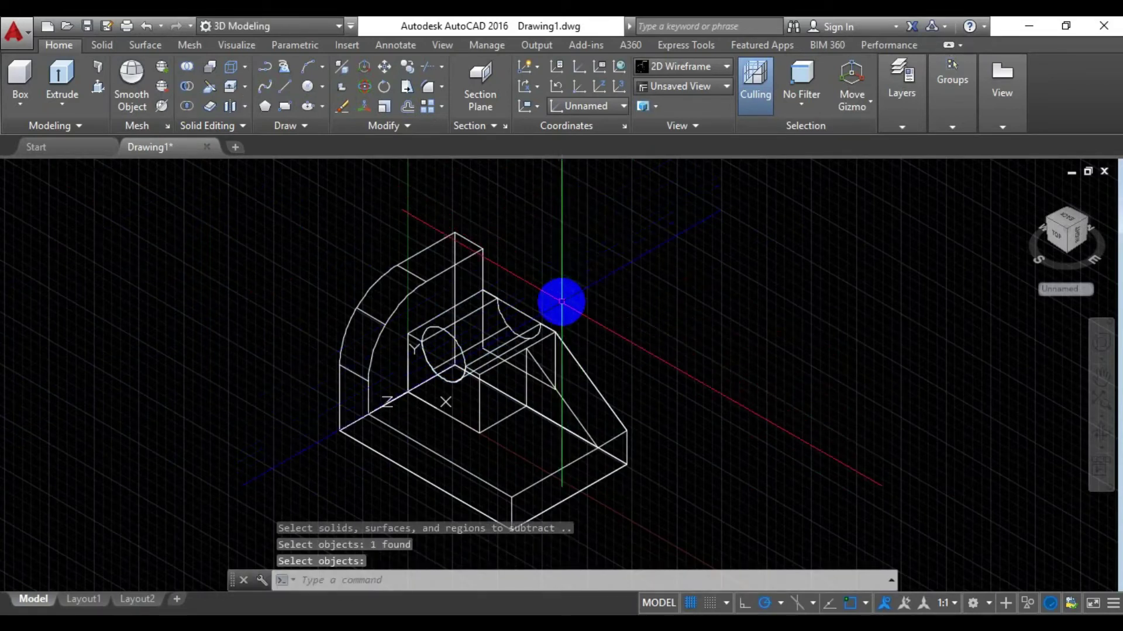
Delete the leftover construction circle on the block's front face
{"action": "scroll", "coordinate": [562, 302], "scroll_direction": "up", "scroll_amount": 2}
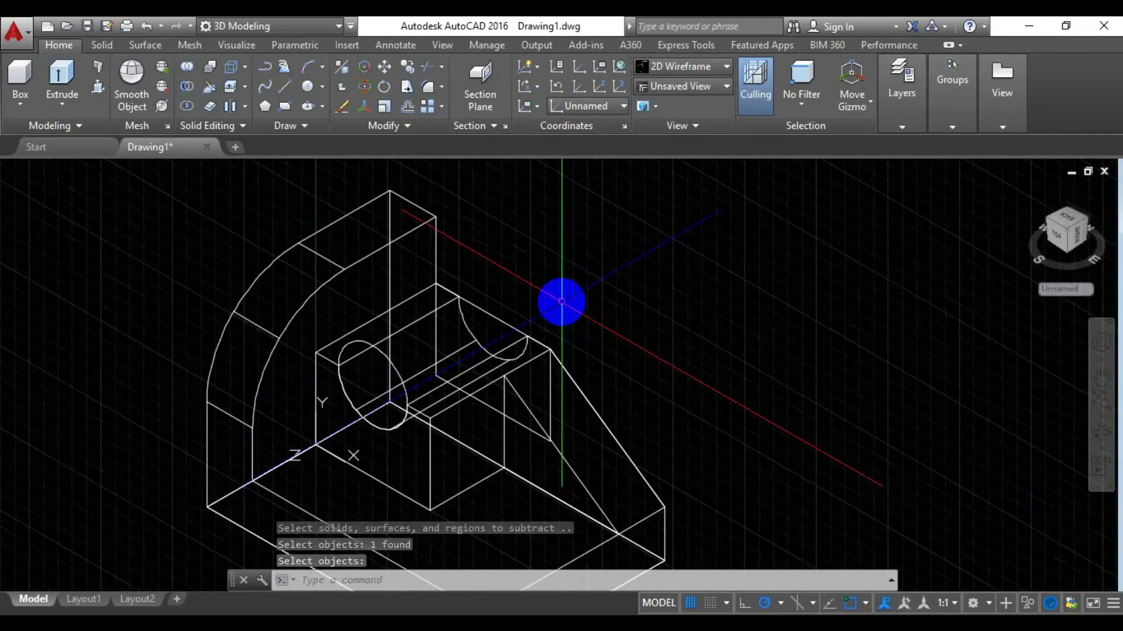
{"action": "key", "text": "Return"}
{"action": "left_click", "coordinate": [394, 365]}
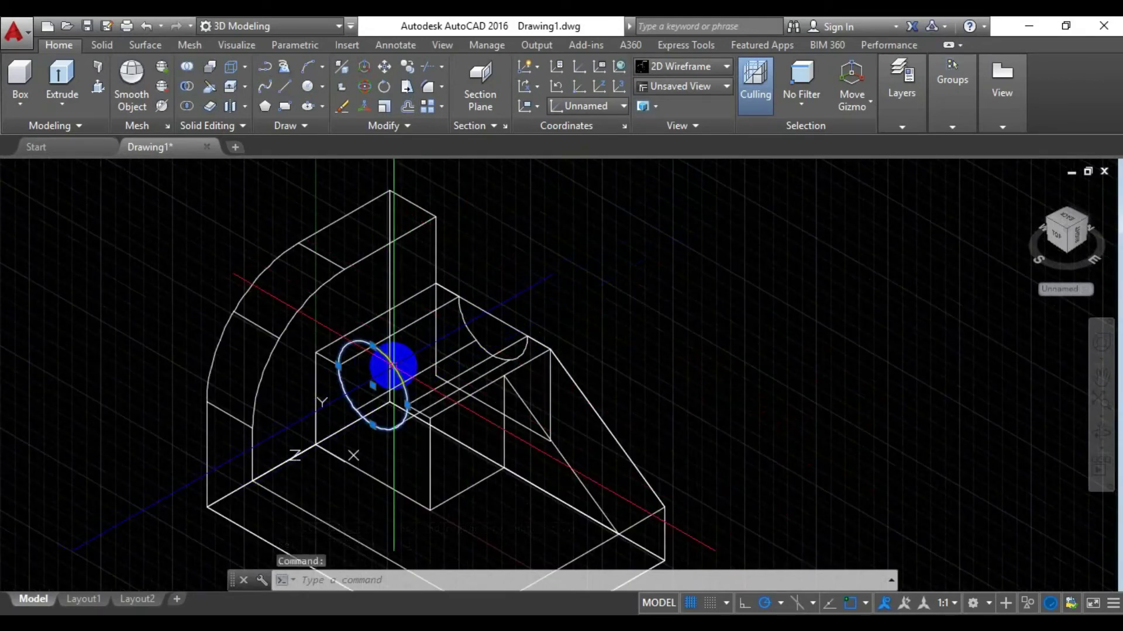
{"action": "key", "text": "Delete"}
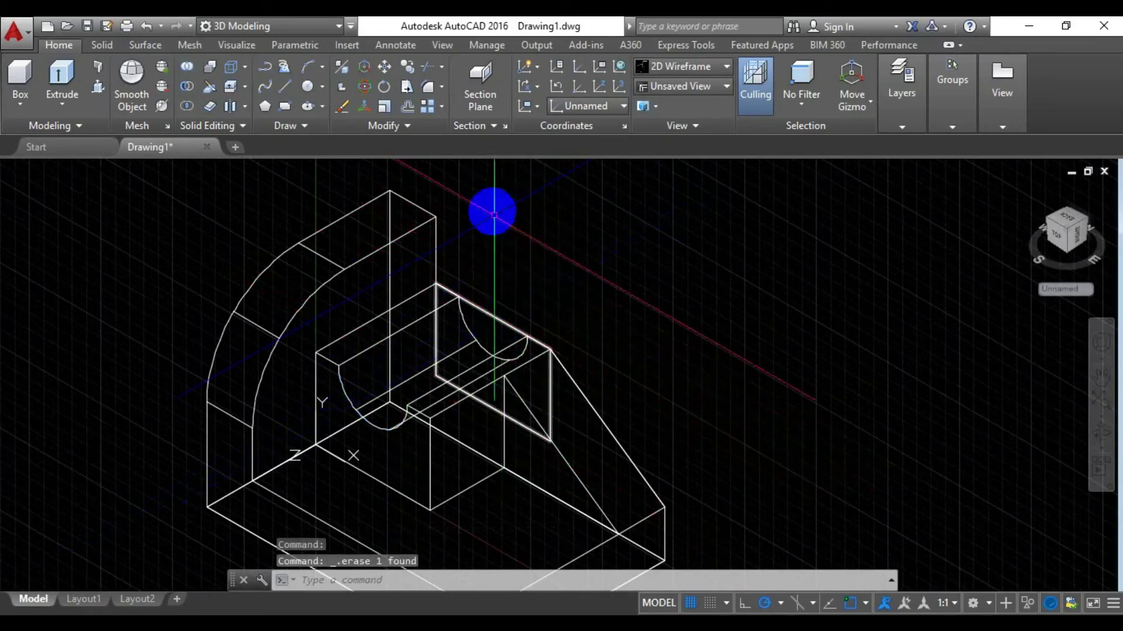
Trim the leftover rectangle's top edge where it crosses the groove opening on the block's back face
{"action": "left_click", "coordinate": [427, 66]}
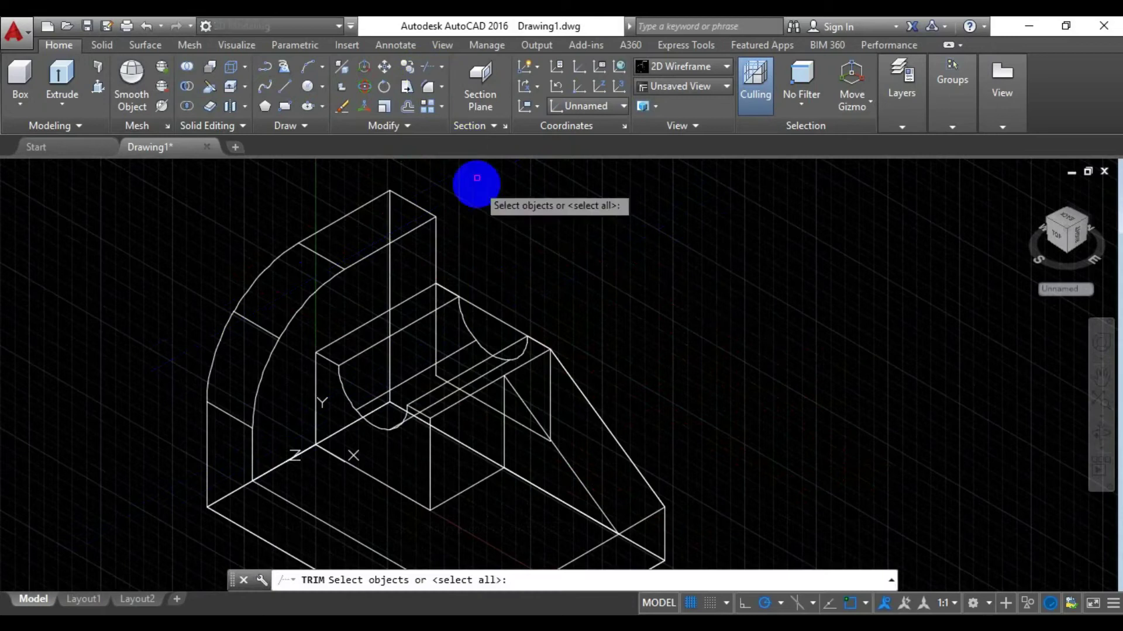
{"action": "left_click", "coordinate": [489, 314]}
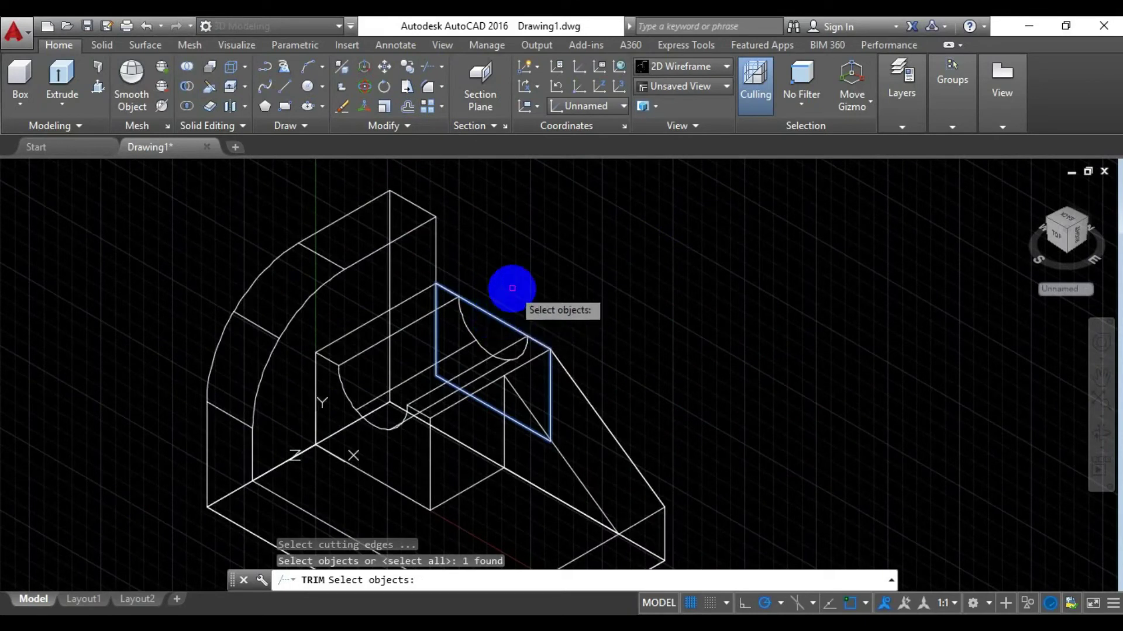
{"action": "key", "text": "Return"}
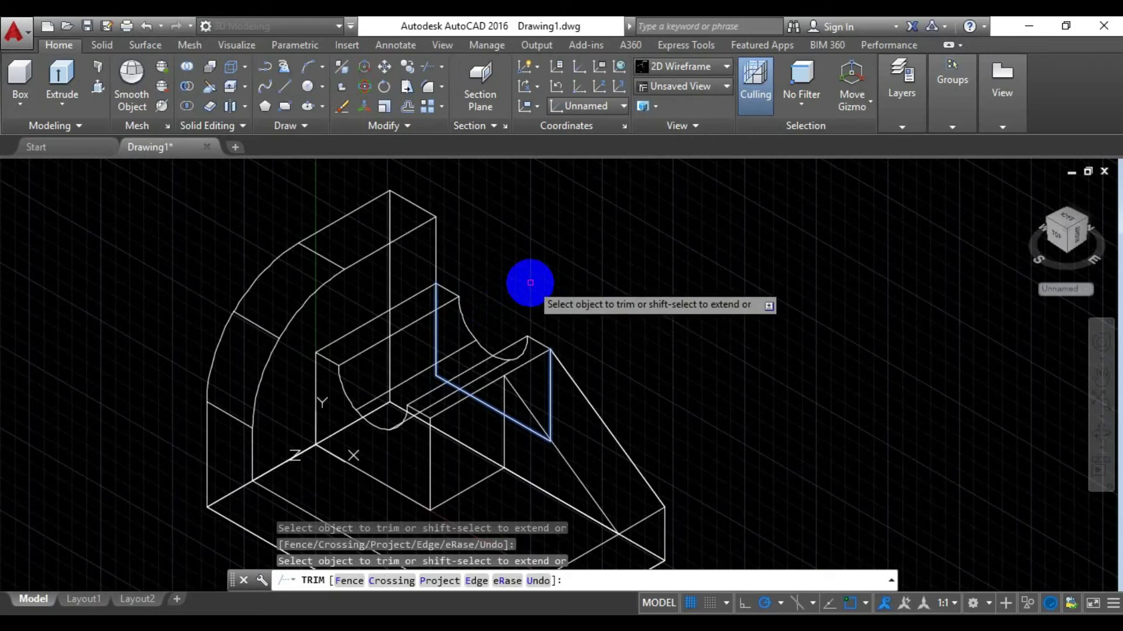
{"action": "key", "text": "Escape"}
Turn on snap mode for the drawing
{"action": "scroll", "coordinate": [565, 335], "scroll_direction": "down", "scroll_amount": 1}
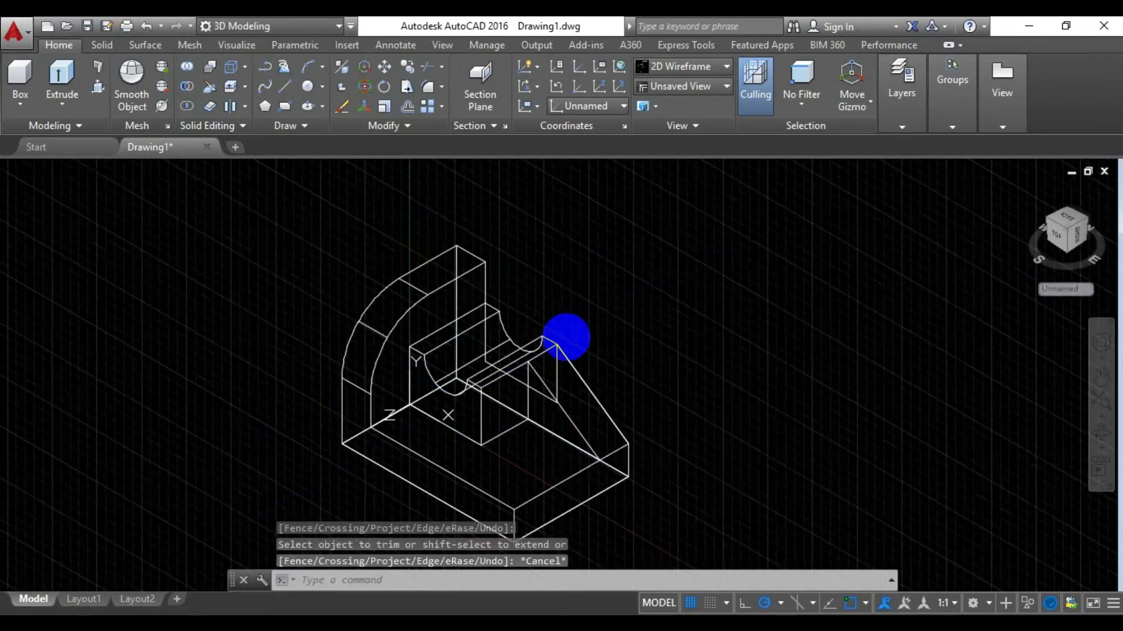
{"action": "scroll", "coordinate": [551, 326], "scroll_direction": "up", "scroll_amount": 1}
{"action": "middle_click_drag", "start_coordinate": [546, 350], "coordinate": [524, 254]}
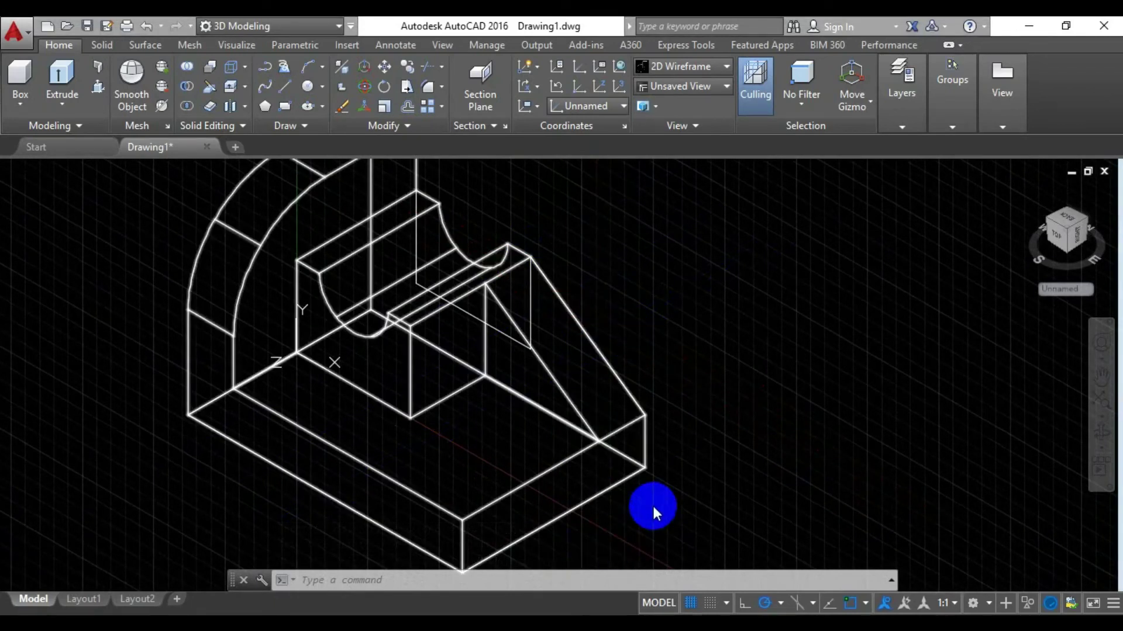
{"action": "left_click", "coordinate": [711, 604]}
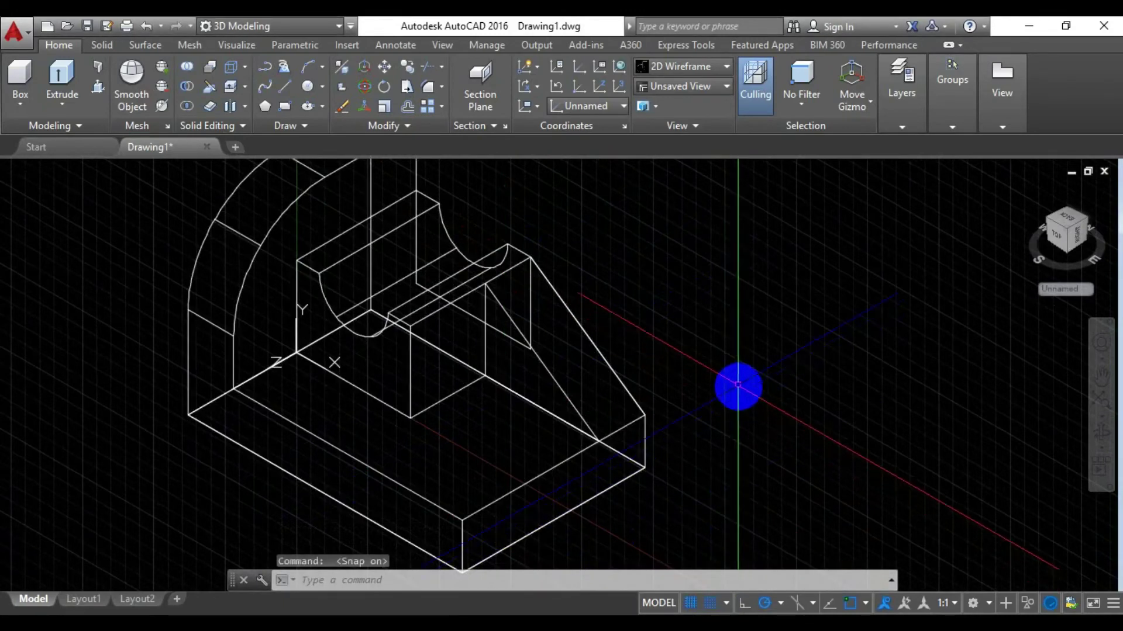
{"action": "left_click", "coordinate": [284, 88]}
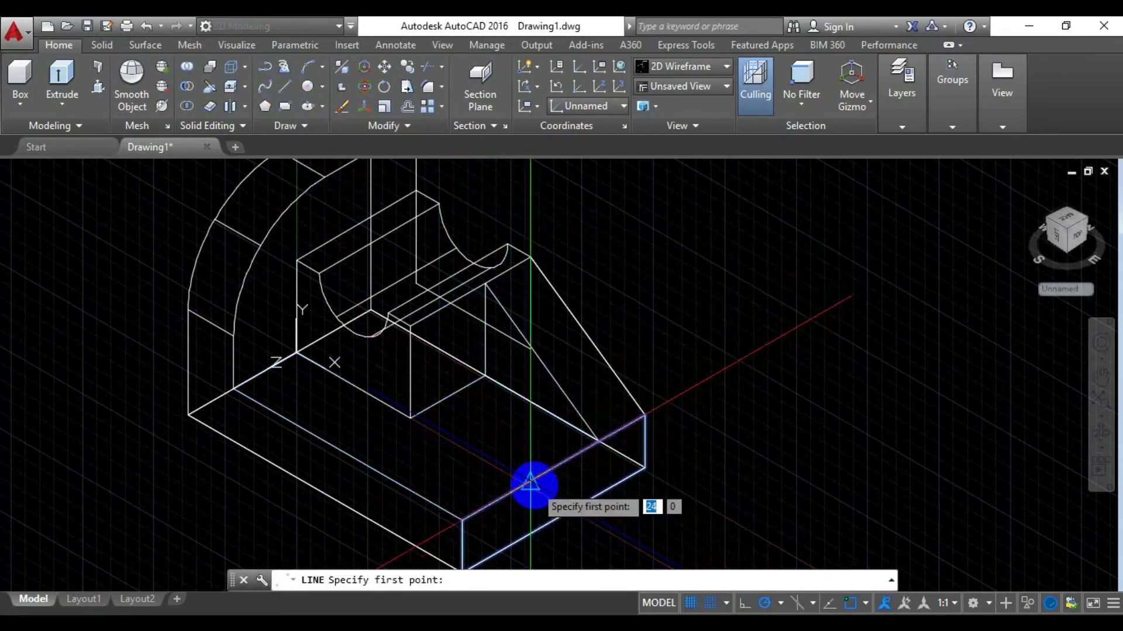
{"action": "left_click", "coordinate": [531, 479]}
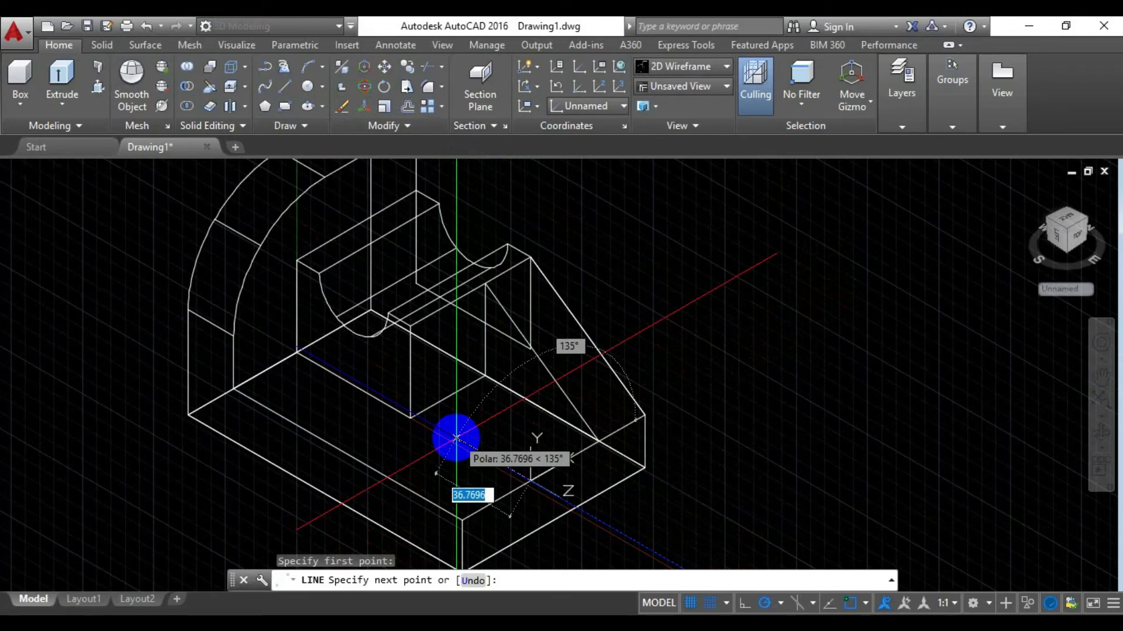
{"action": "key", "text": "Escape"}
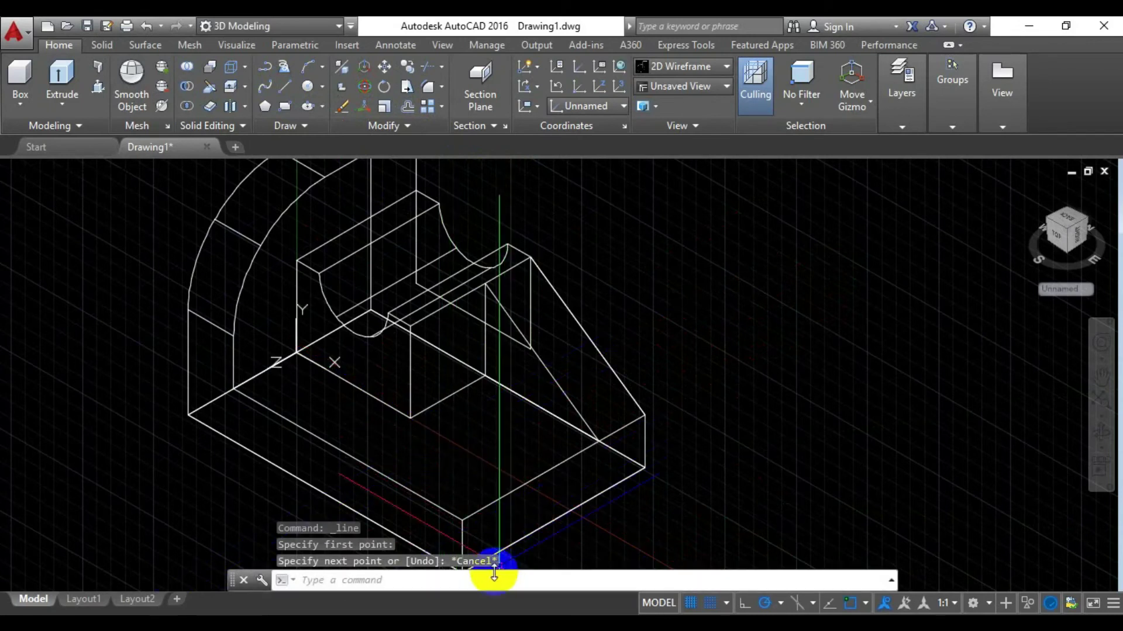
Try to align the UCS with the base's top face, placing its origin at the free-end corner away from the rib
{"action": "type", "text": "u"}
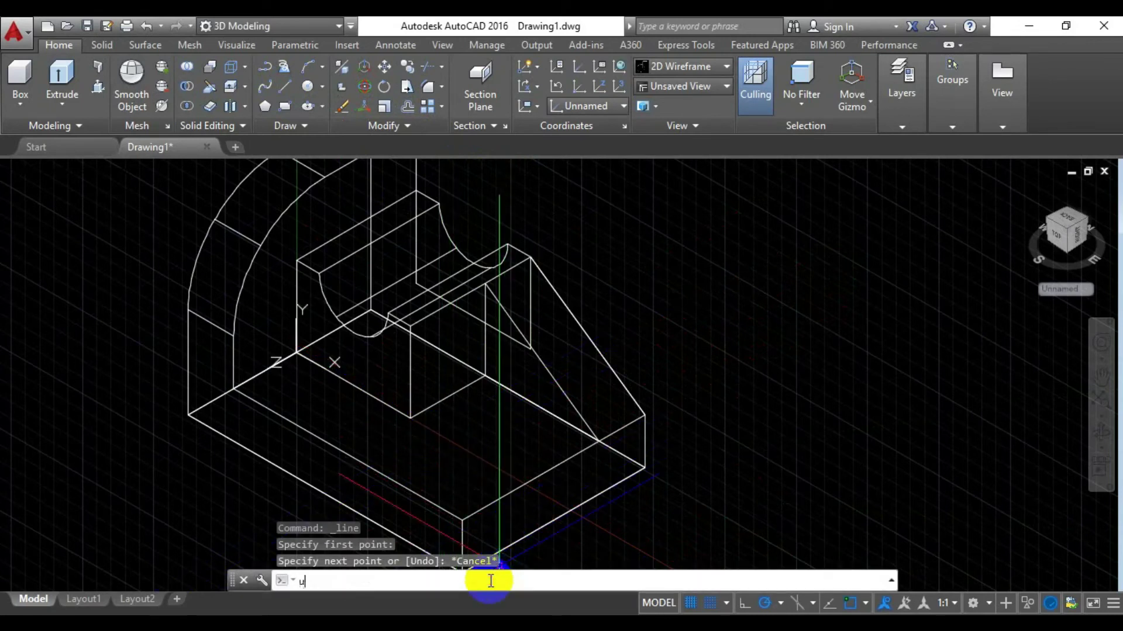
{"action": "type", "text": "cs"}
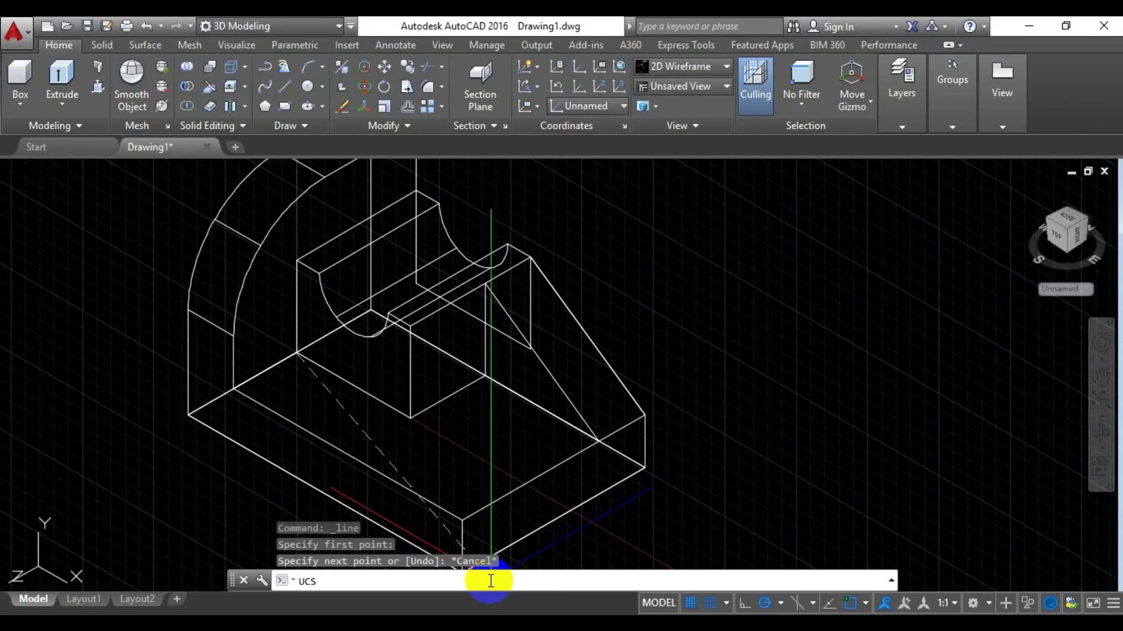
{"action": "key", "text": "Return"}
{"action": "middle_click_drag", "start_coordinate": [722, 387], "coordinate": [749, 308]}
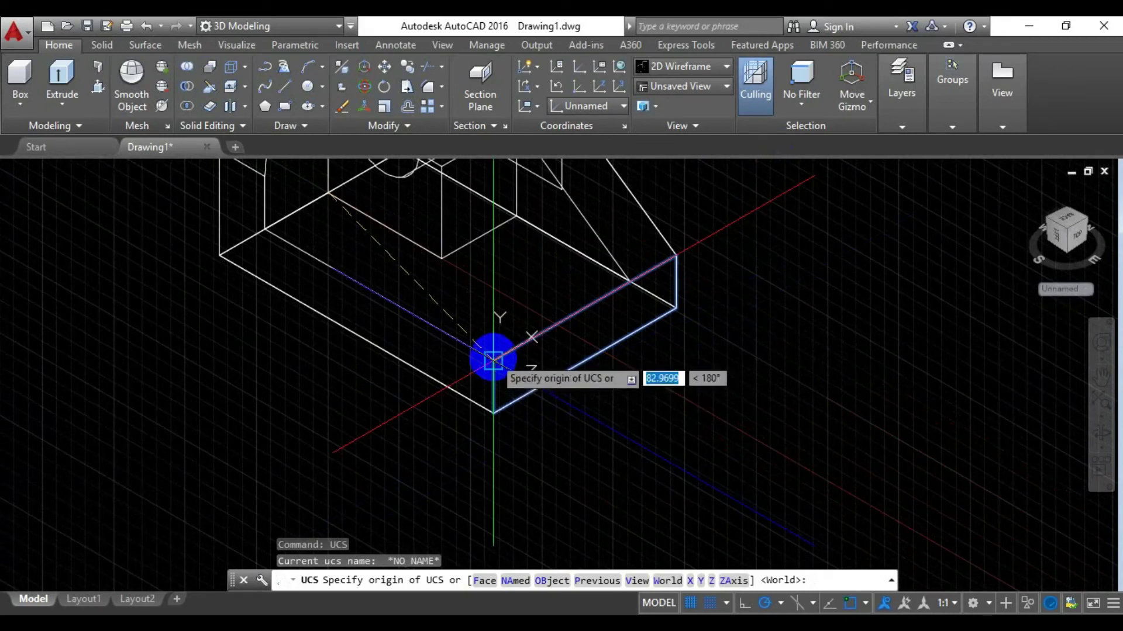
{"action": "left_click", "coordinate": [493, 359]}
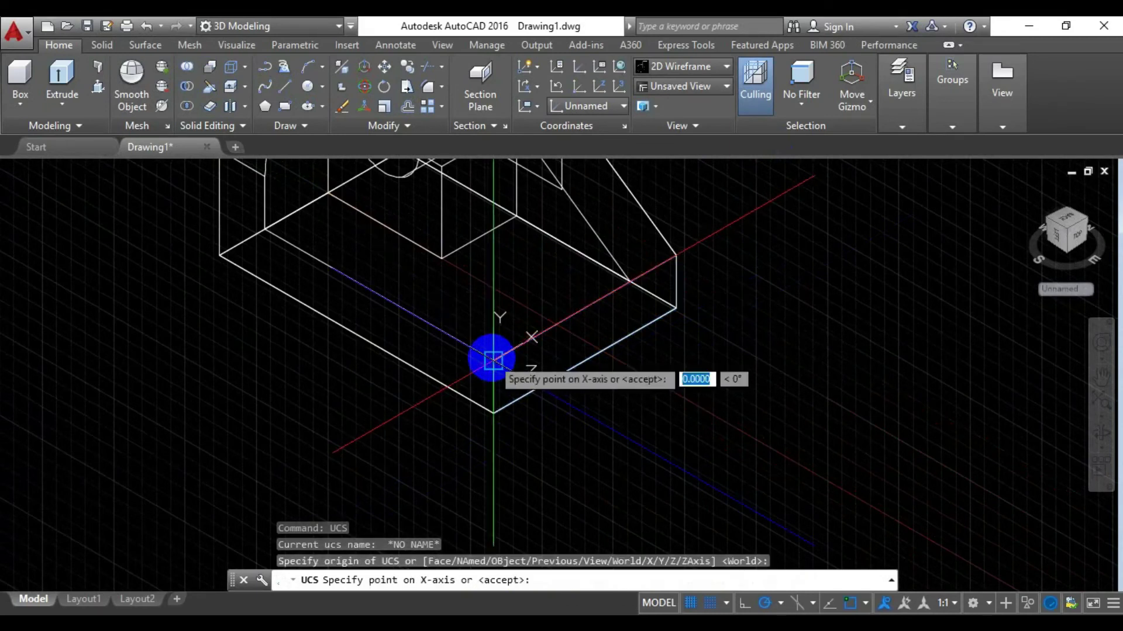
{"action": "left_click", "coordinate": [279, 236]}
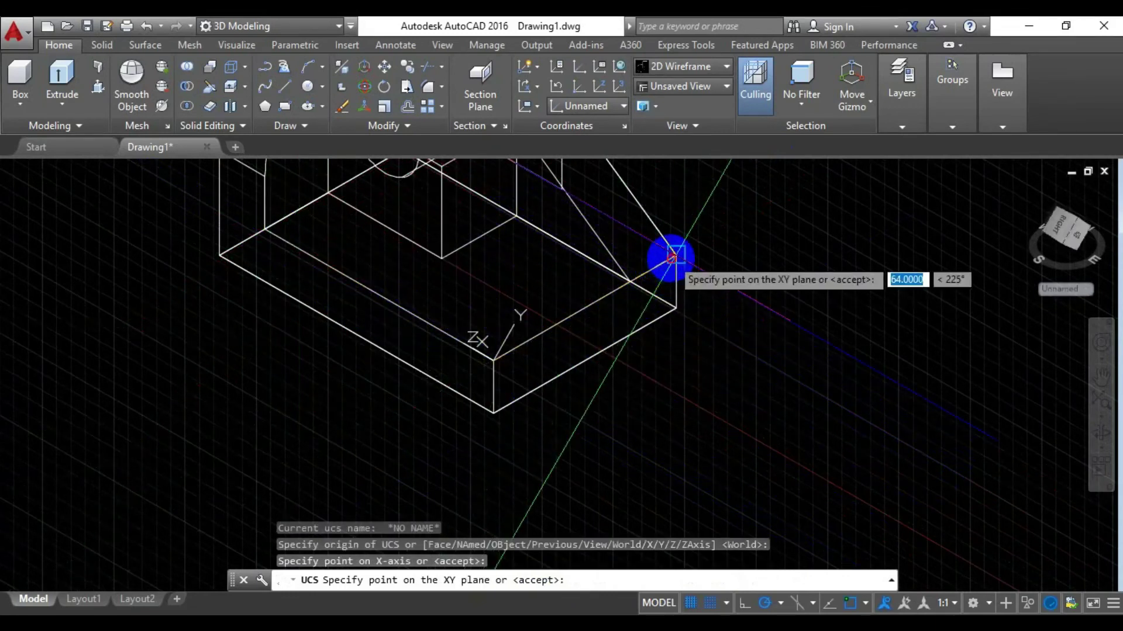
{"action": "left_click", "coordinate": [672, 257]}
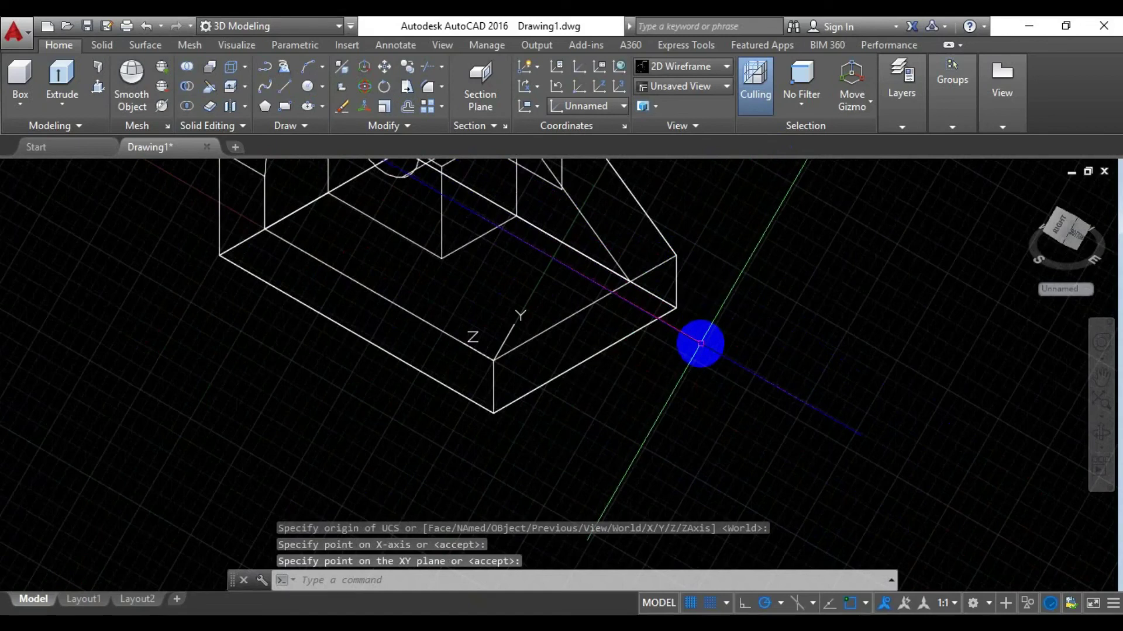
{"action": "key", "text": "Escape"}
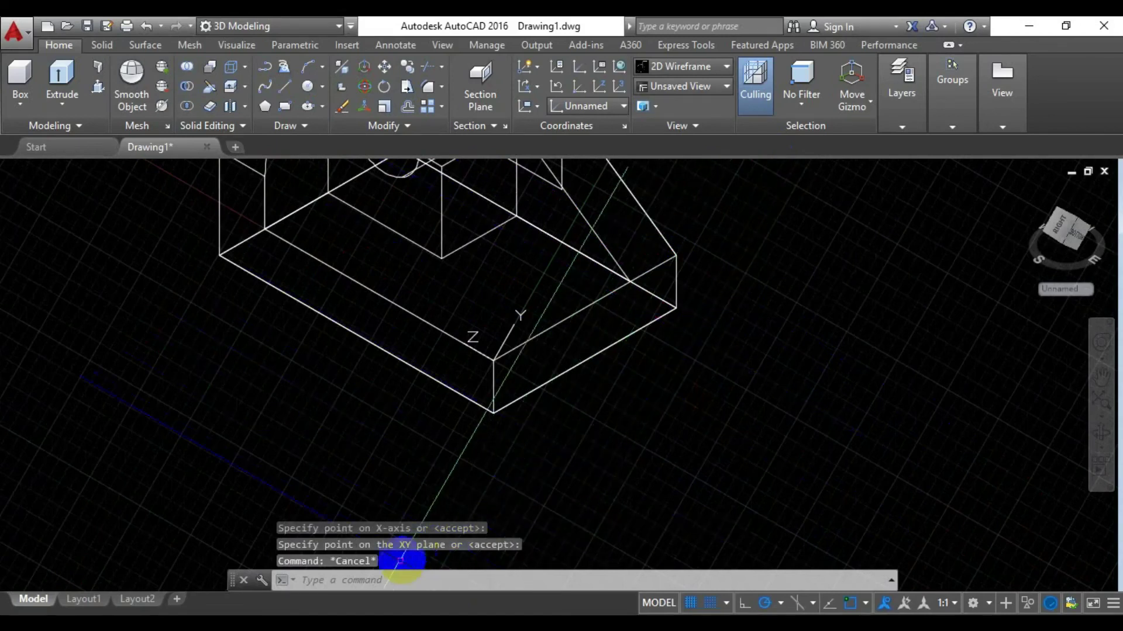
Set the UCS origin at the base's free top corner away from the rib, with X along the long edge and Y along the short edge
{"action": "type", "text": "u"}
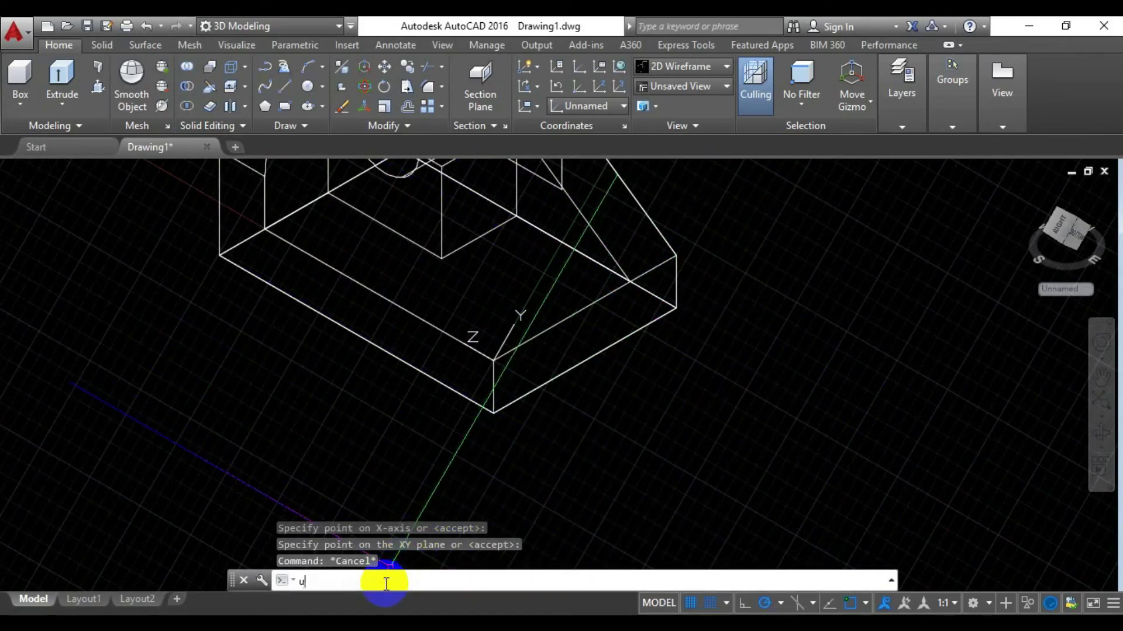
{"action": "type", "text": "cs"}
{"action": "key", "text": "Return"}
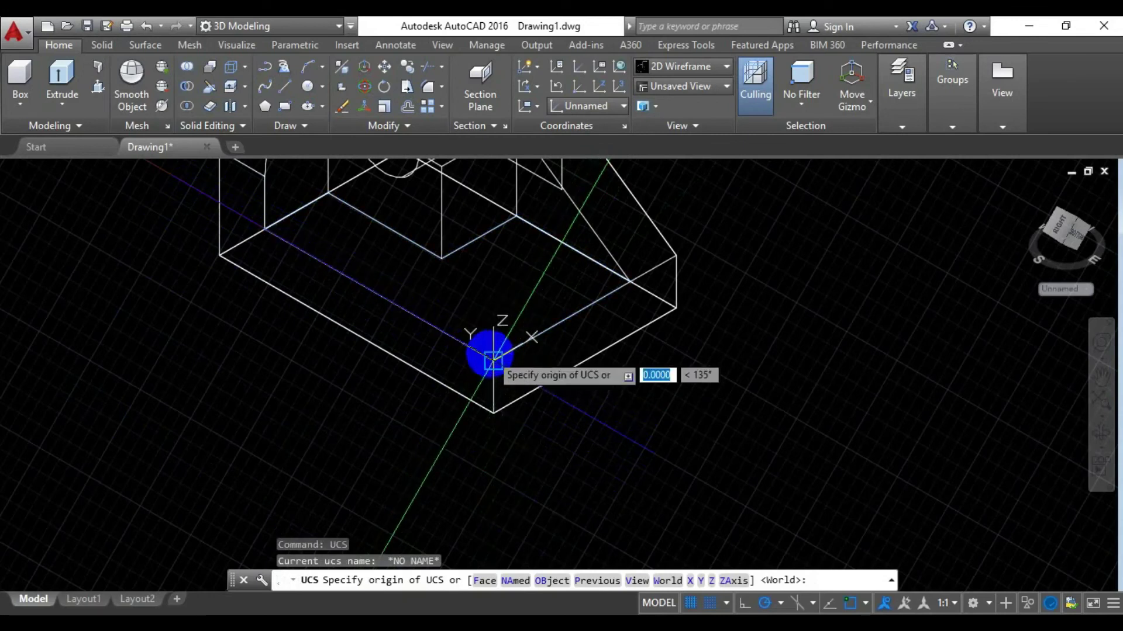
{"action": "left_click", "coordinate": [492, 358]}
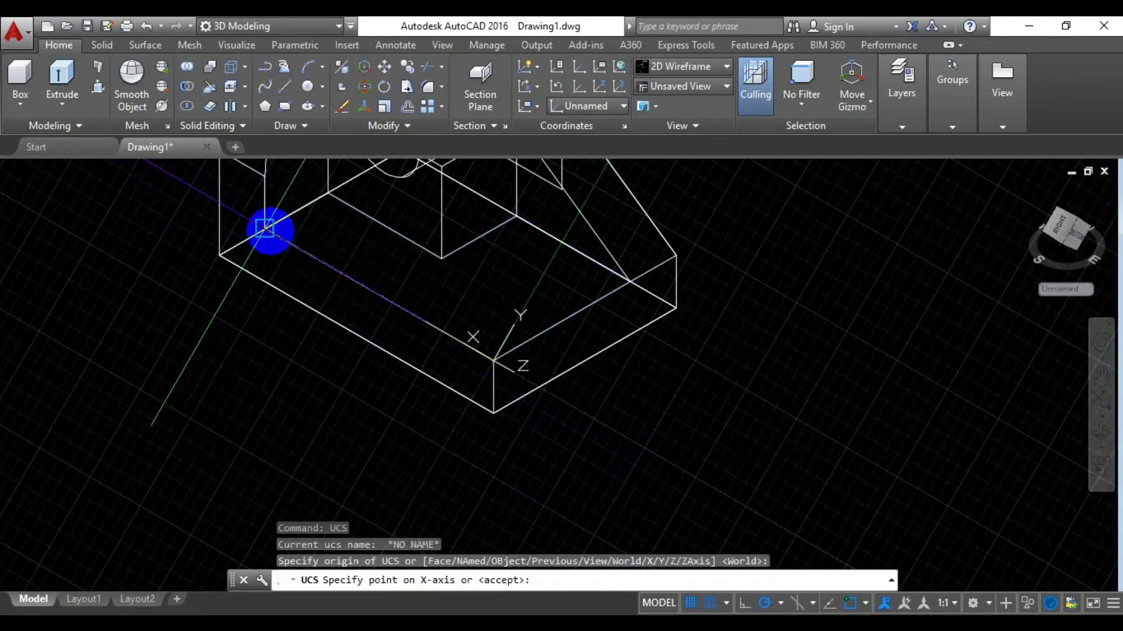
{"action": "left_click", "coordinate": [265, 228]}
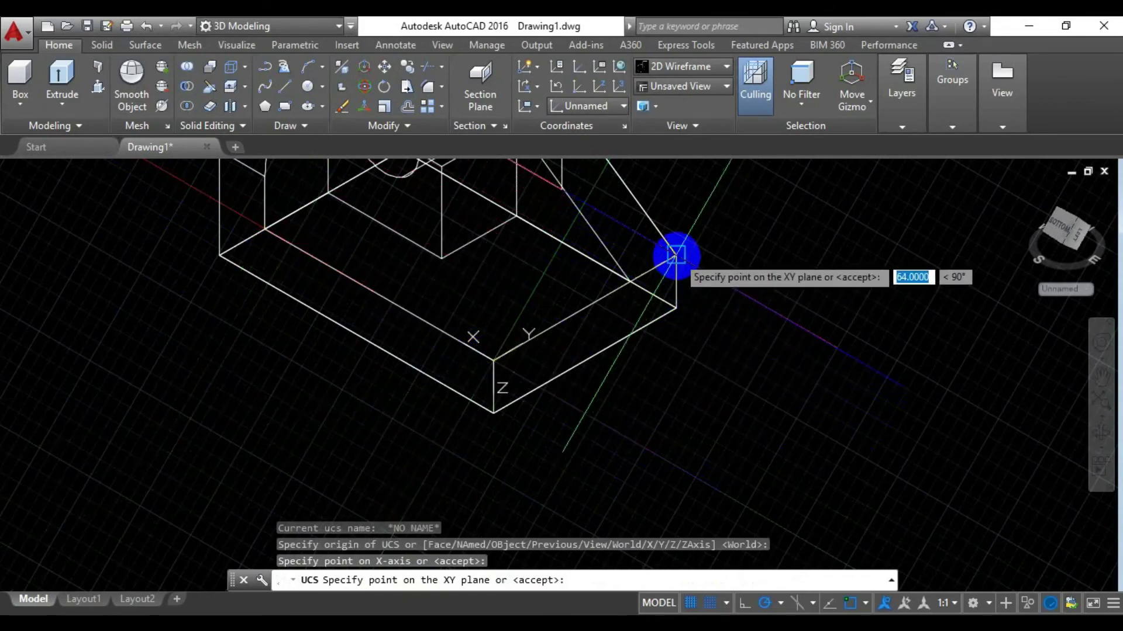
{"action": "left_click", "coordinate": [676, 256]}
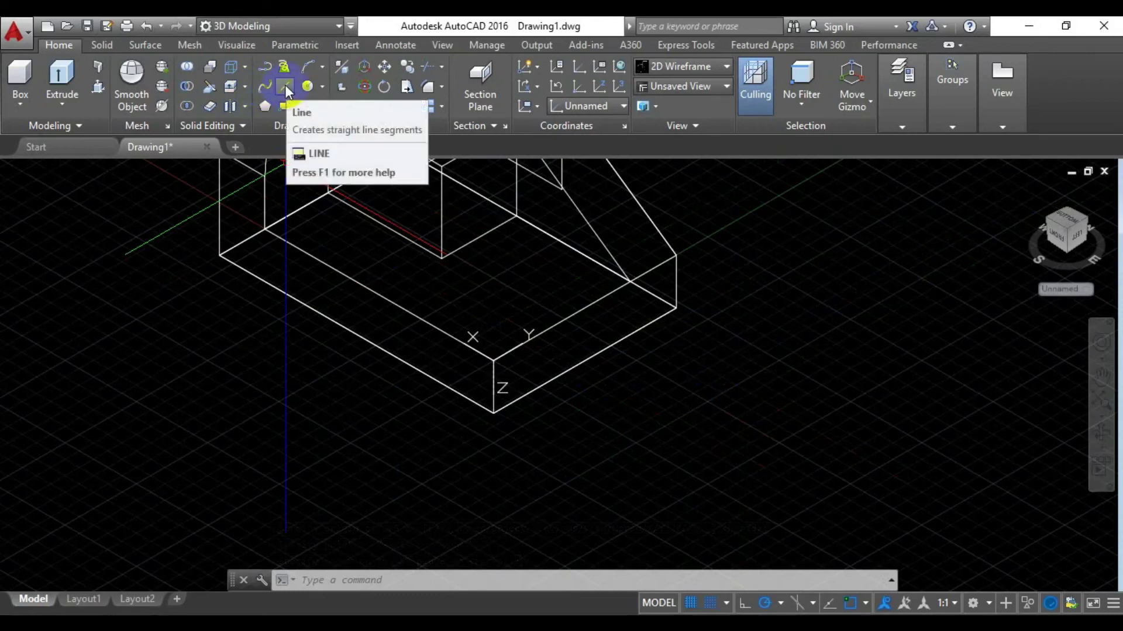
Draw a 20-long line inward on the base's top face from the midpoint of the free short edge
{"action": "left_click", "coordinate": [286, 86]}
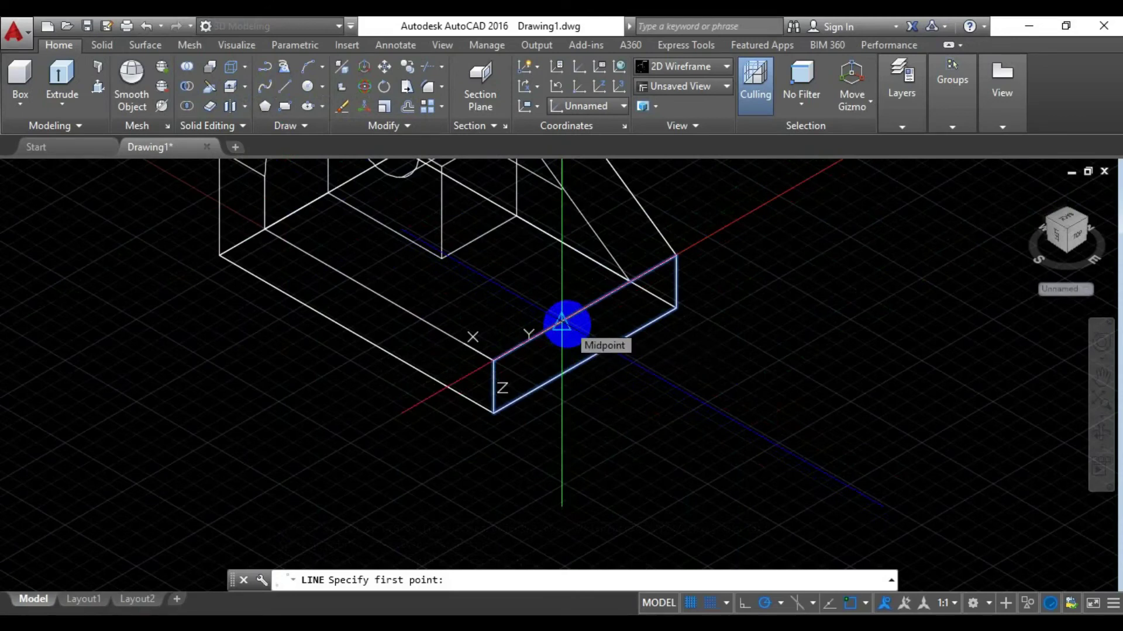
{"action": "left_click", "coordinate": [561, 322]}
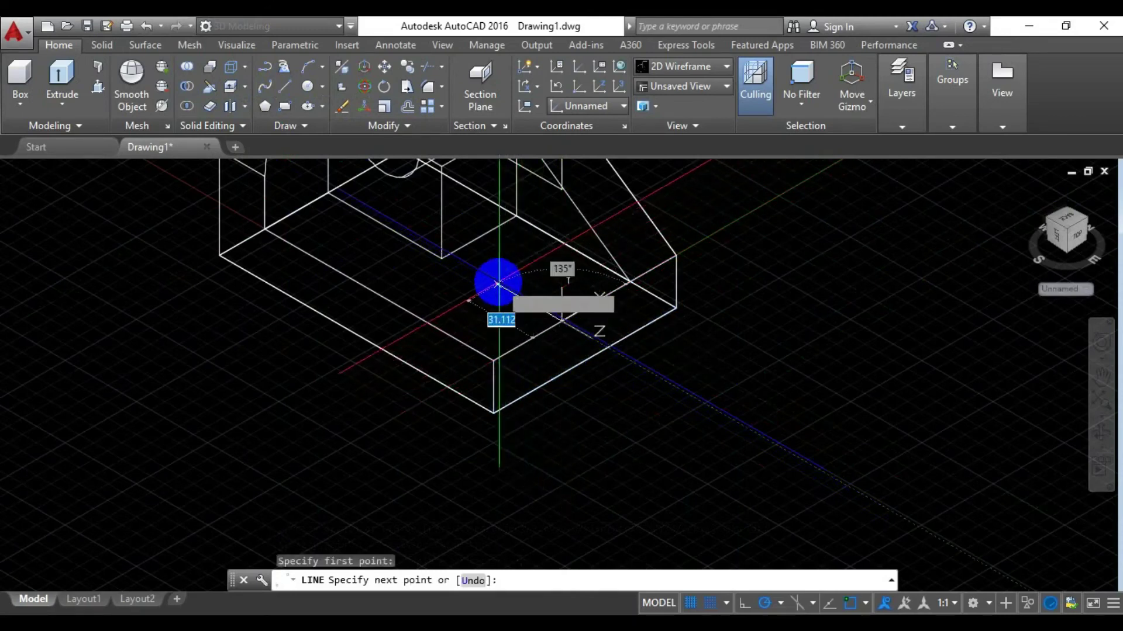
{"action": "type", "text": "27"}
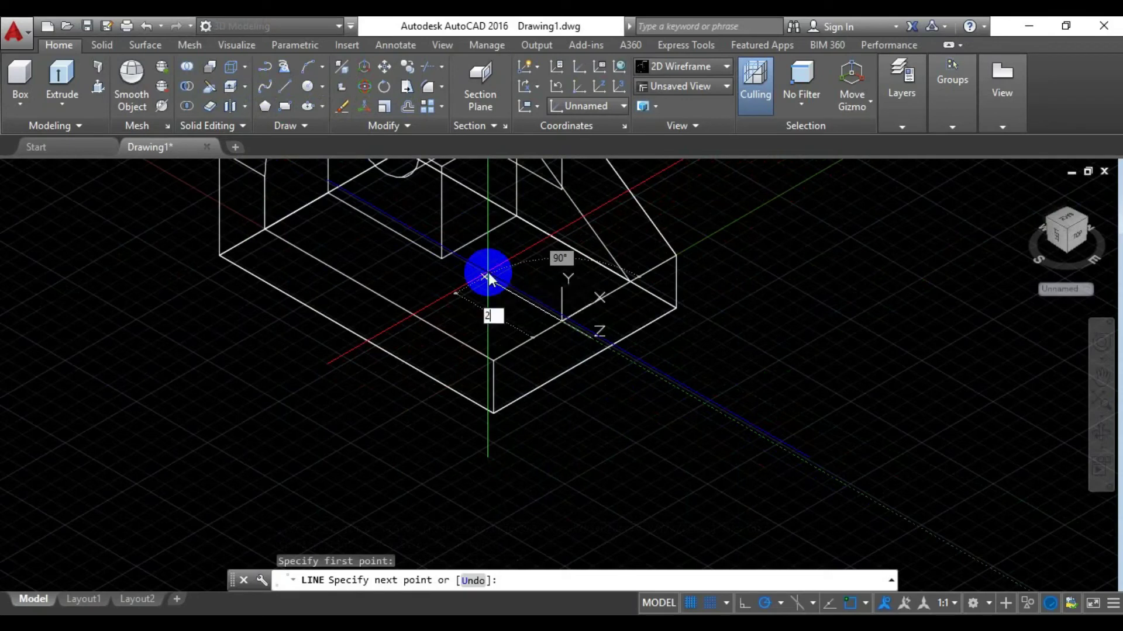
{"action": "key", "text": "Return"}
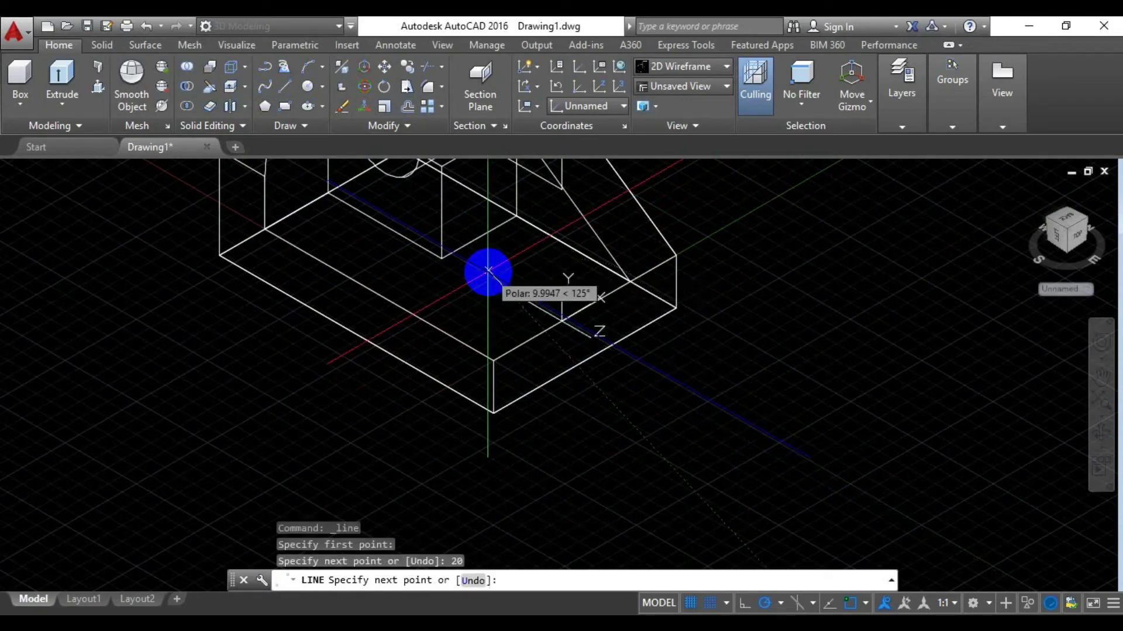
{"action": "key", "text": "Escape"}
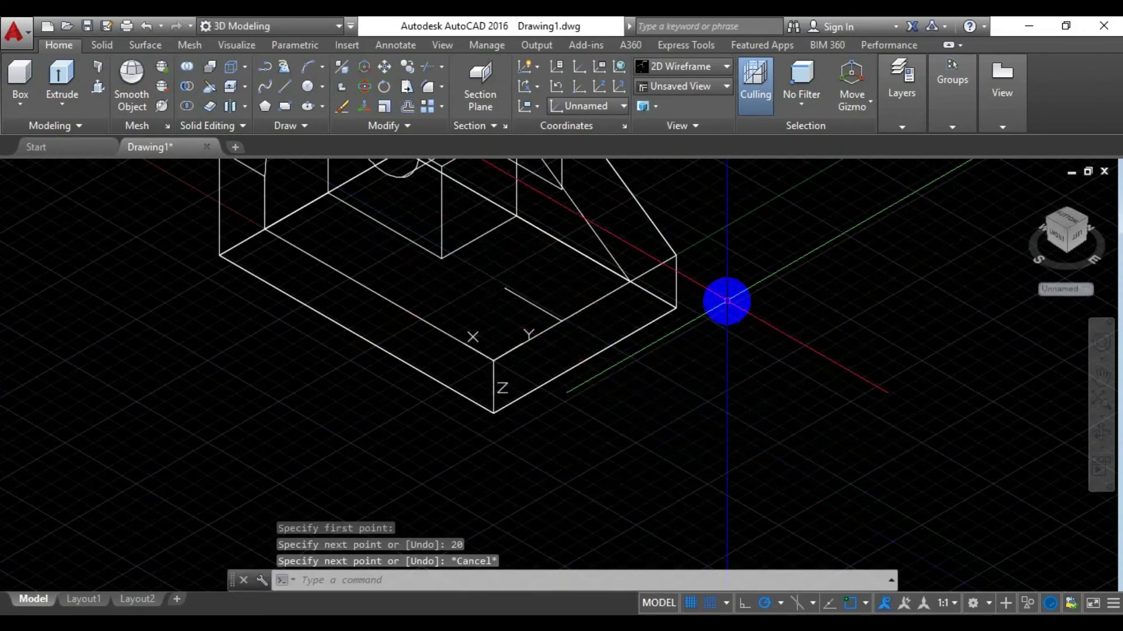
Offset the 20-long centre line by 8 to both sides on the base's top face
{"action": "middle_click_drag", "start_coordinate": [746, 379], "coordinate": [792, 467]}
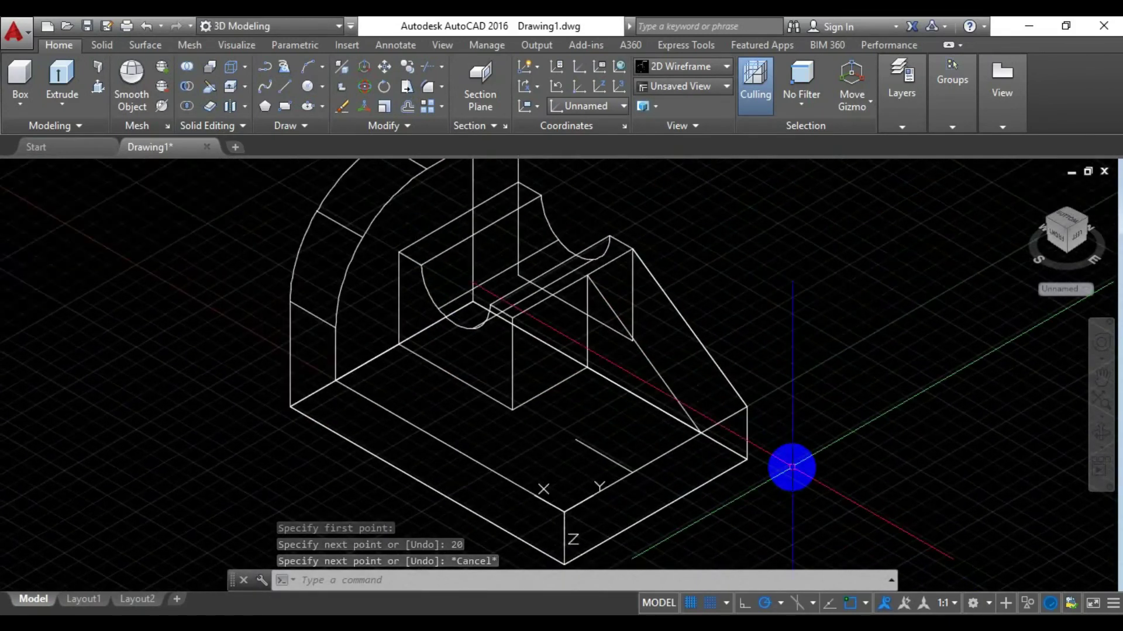
{"action": "scroll", "coordinate": [791, 467], "scroll_direction": "up", "scroll_amount": 2}
{"action": "scroll", "coordinate": [792, 467], "scroll_direction": "down", "scroll_amount": 2}
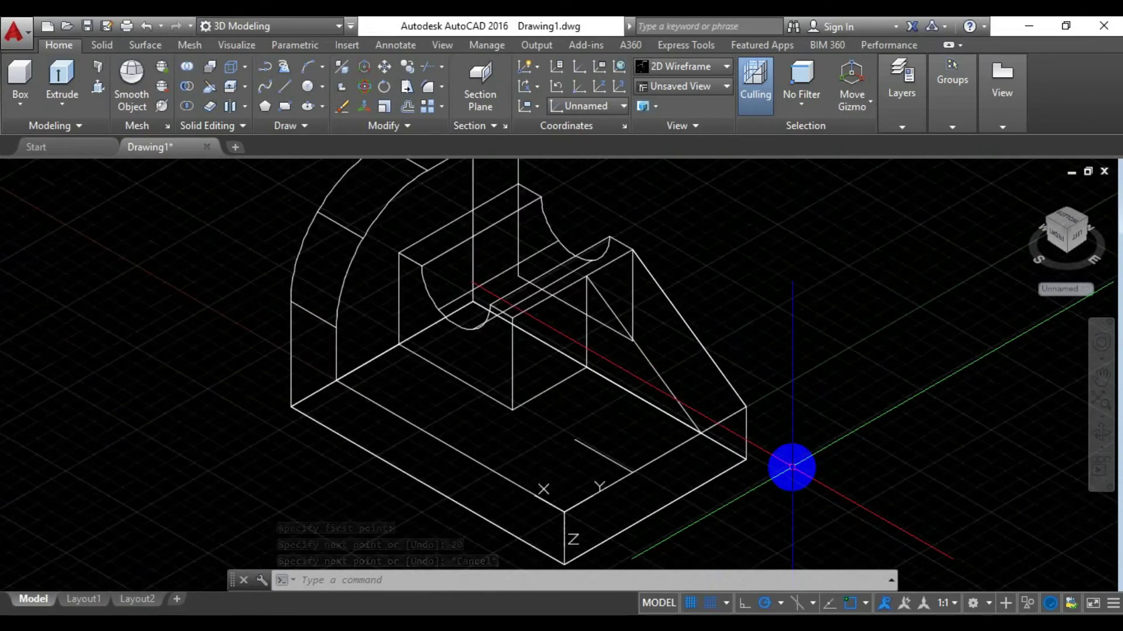
{"action": "left_click", "coordinate": [408, 108]}
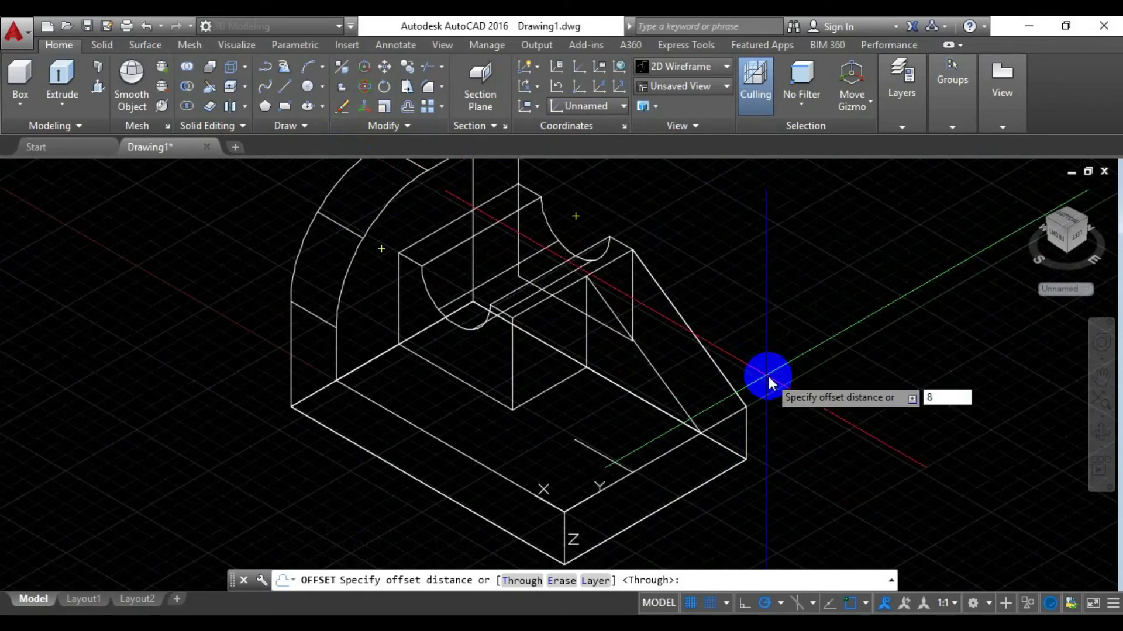
{"action": "type", "text": "8"}
{"action": "key", "text": "Return"}
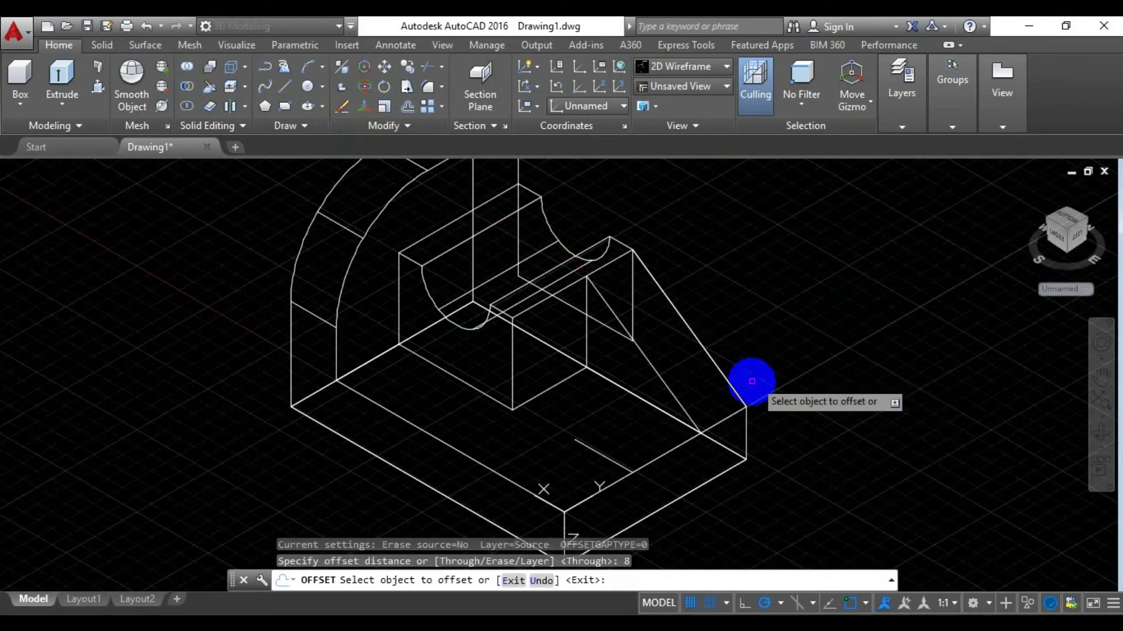
{"action": "left_click", "coordinate": [609, 460]}
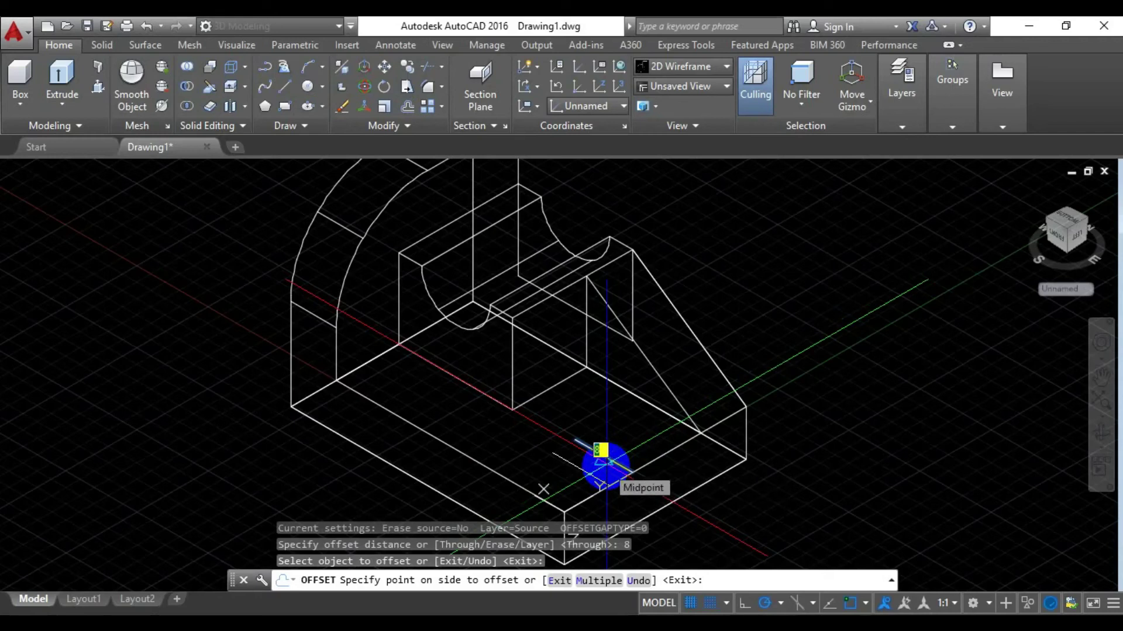
{"action": "left_click", "coordinate": [601, 473]}
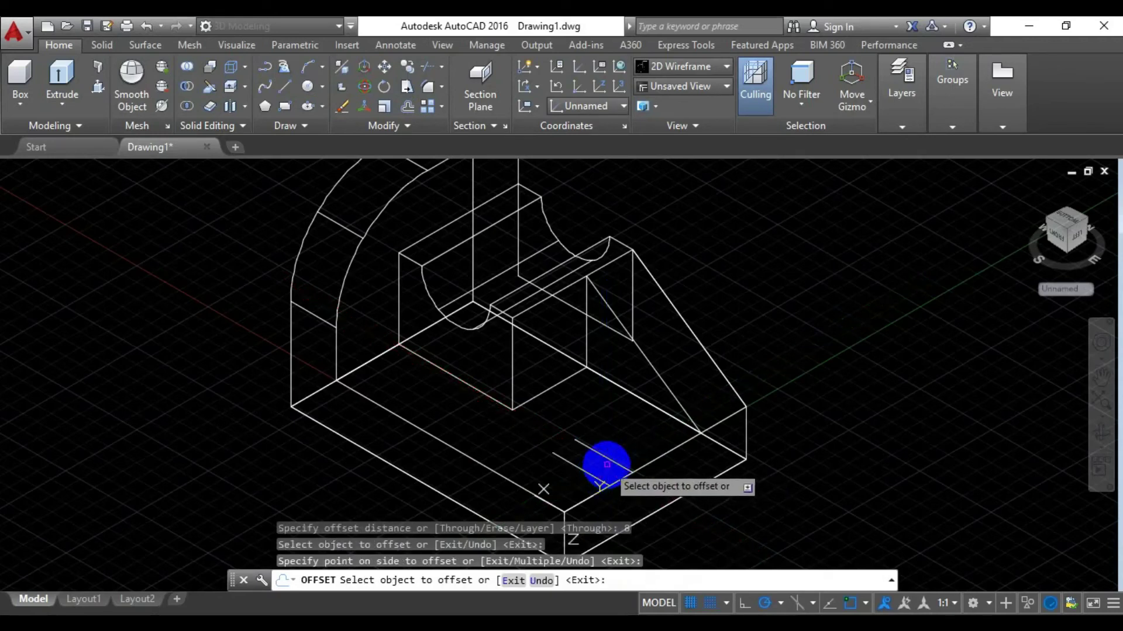
{"action": "left_click", "coordinate": [405, 105]}
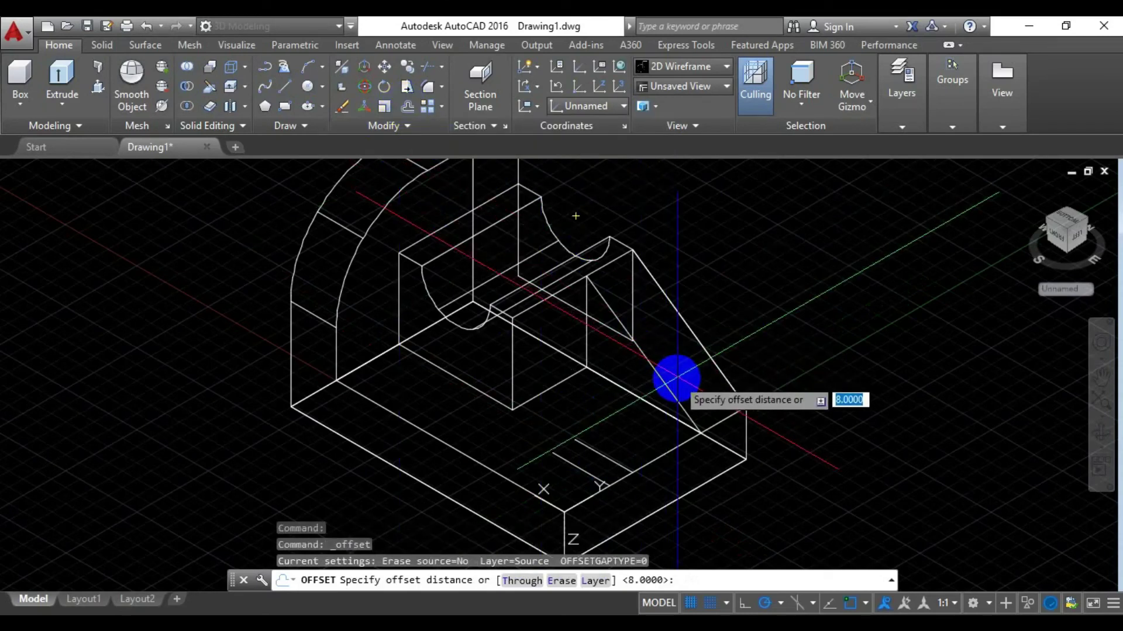
{"action": "key", "text": "Return"}
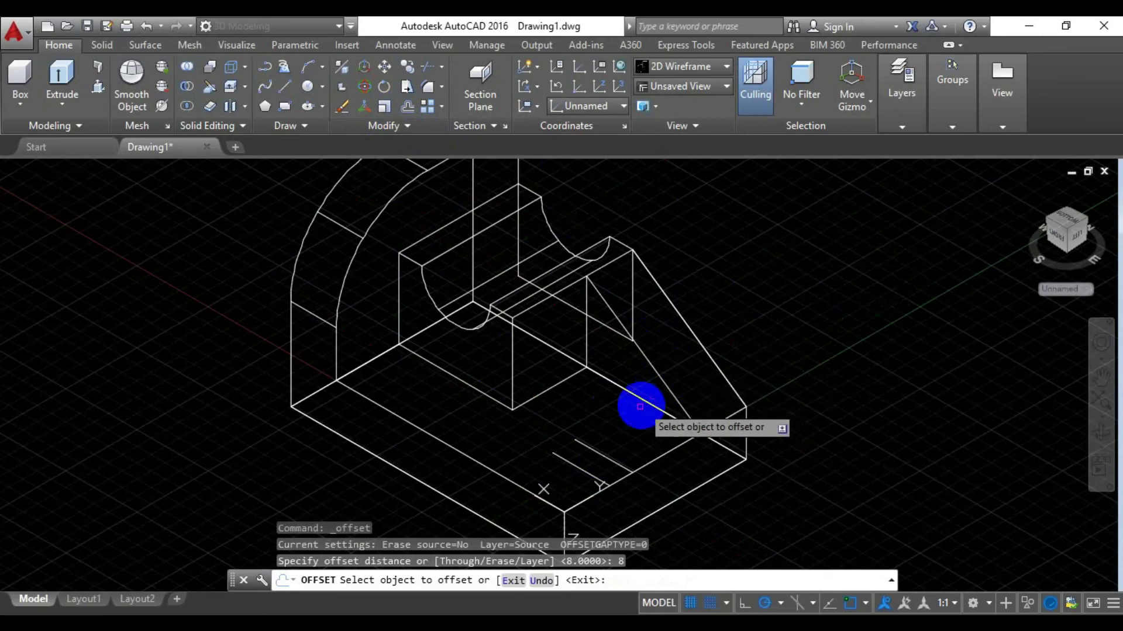
{"action": "left_click", "coordinate": [609, 455]}
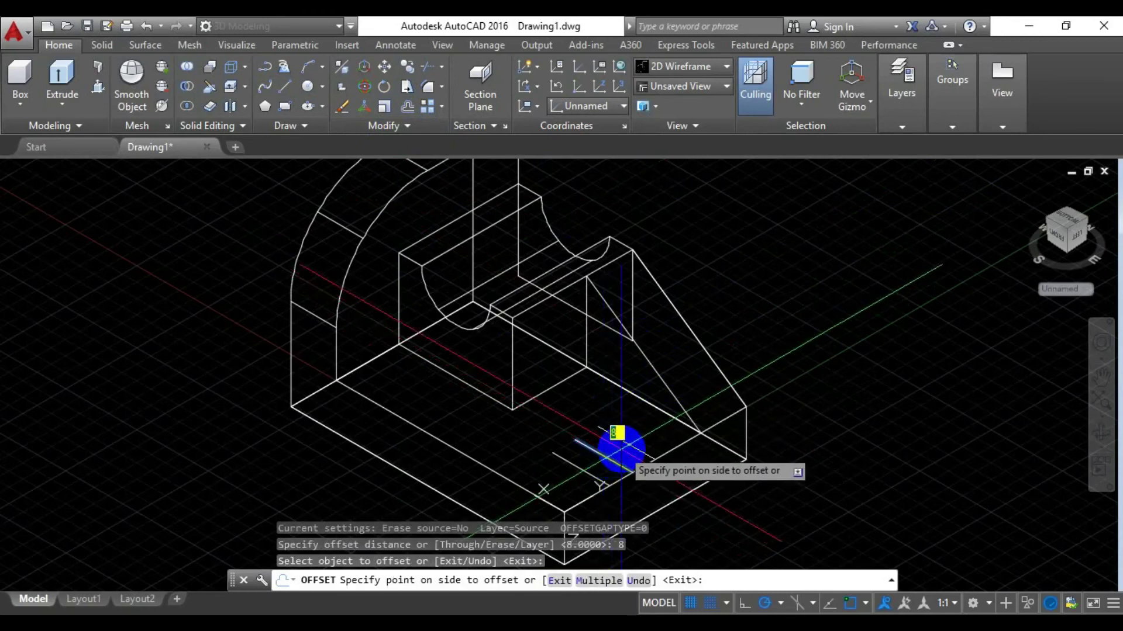
{"action": "left_click", "coordinate": [621, 449]}
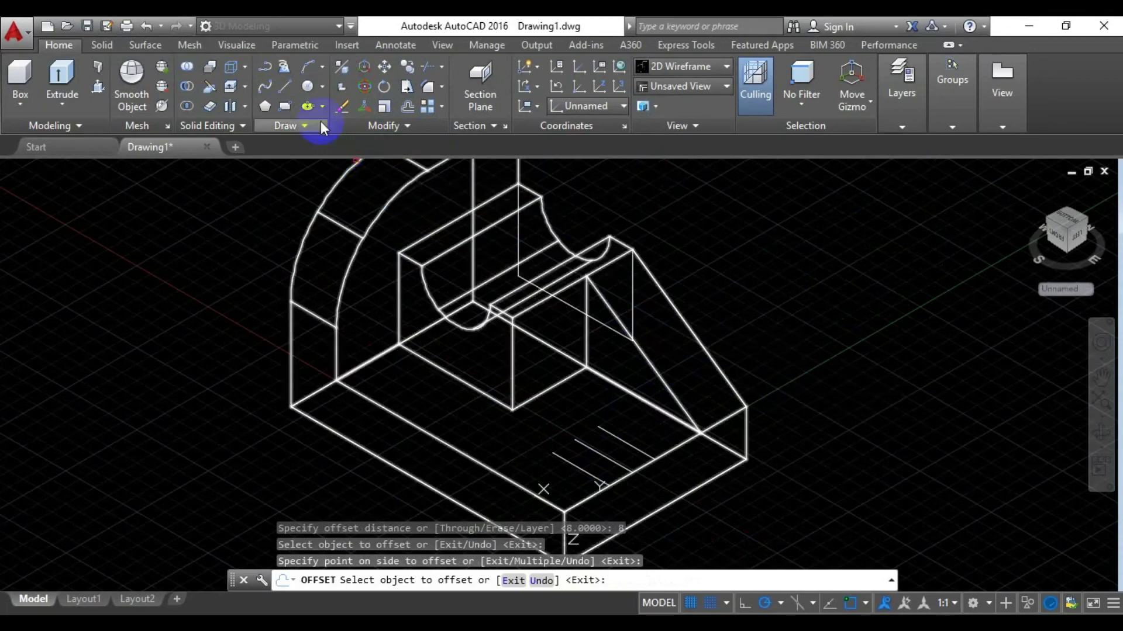
Draw a 16-diameter circle centred on the inner end of the centre line on the base's top face
{"action": "left_click", "coordinate": [321, 86]}
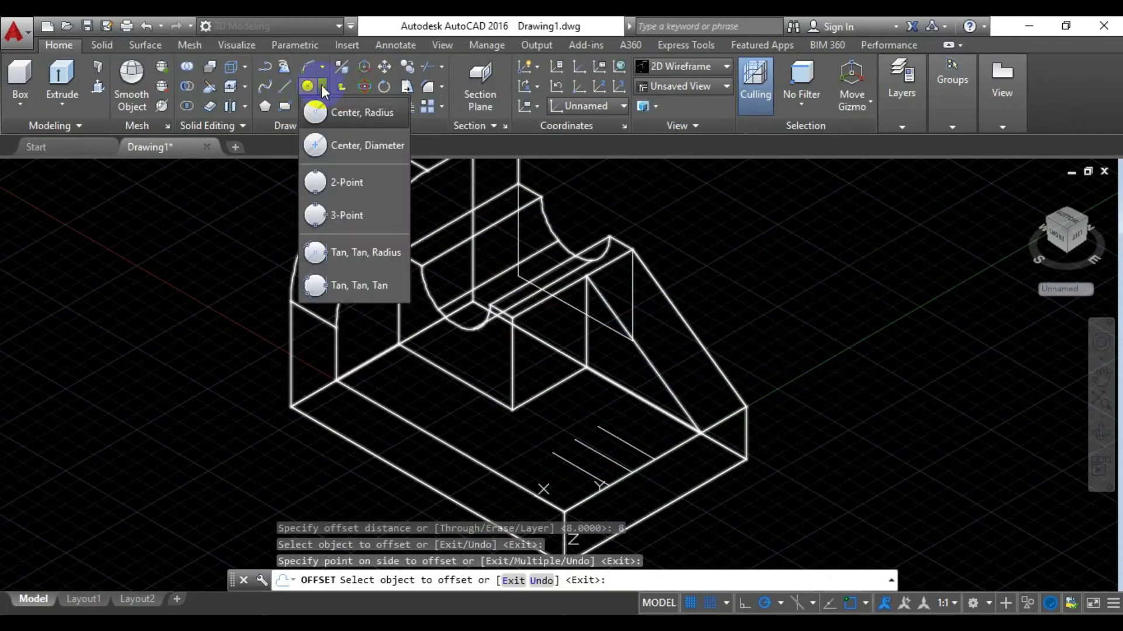
{"action": "left_click", "coordinate": [341, 145]}
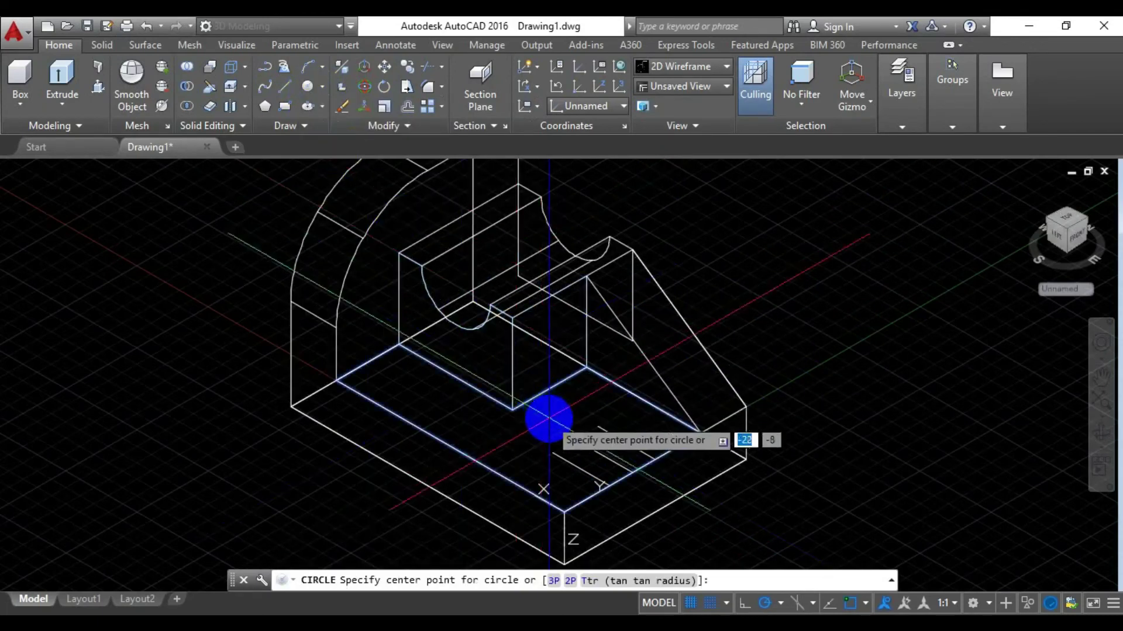
{"action": "left_click", "coordinate": [576, 438]}
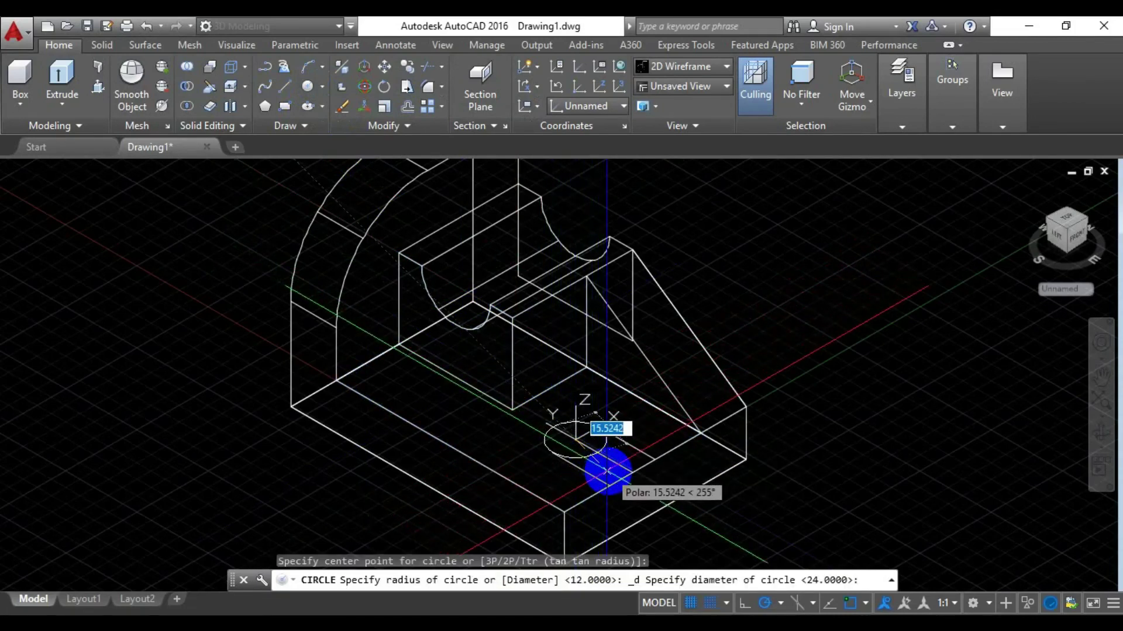
{"action": "type", "text": "1"}
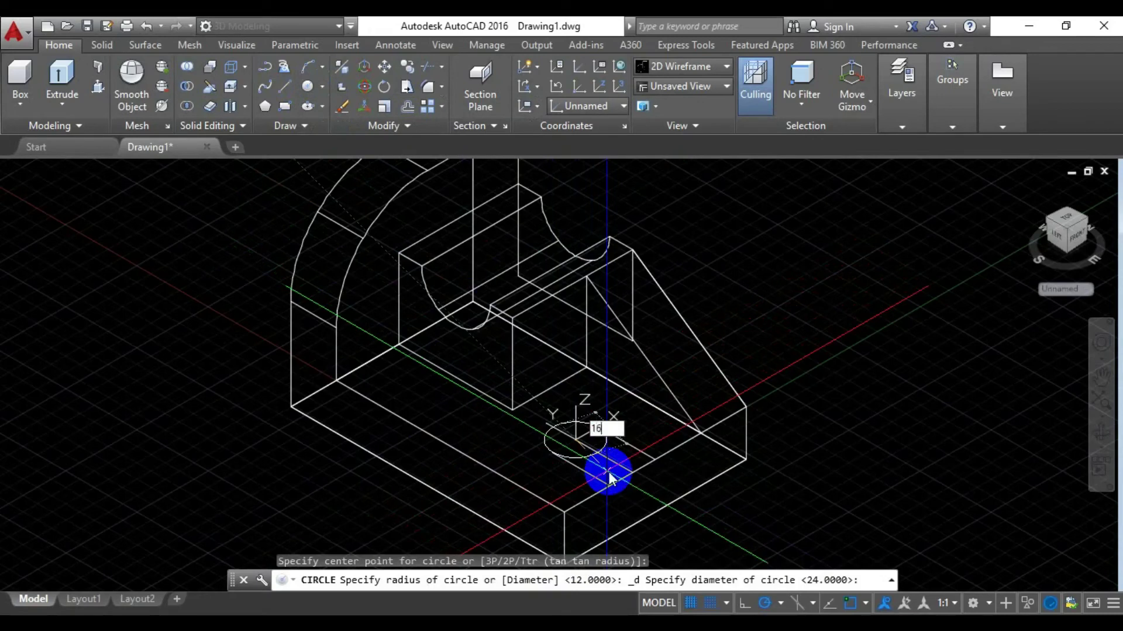
{"action": "type", "text": "6"}
{"action": "key", "text": "Return"}
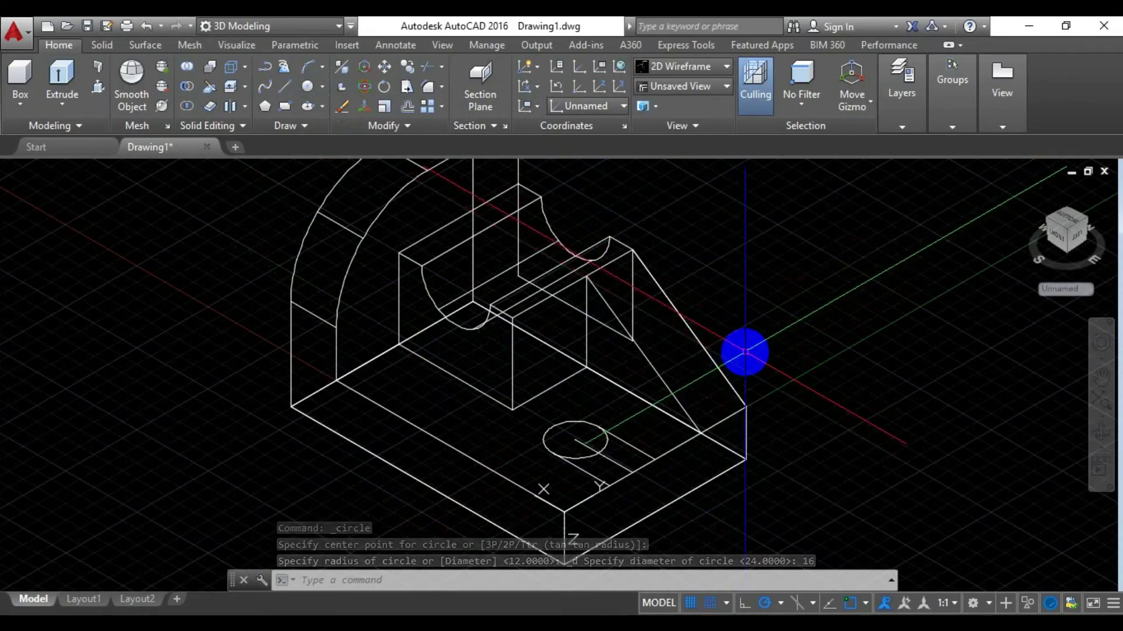
{"action": "scroll", "coordinate": [574, 393], "scroll_direction": "up", "scroll_amount": 3}
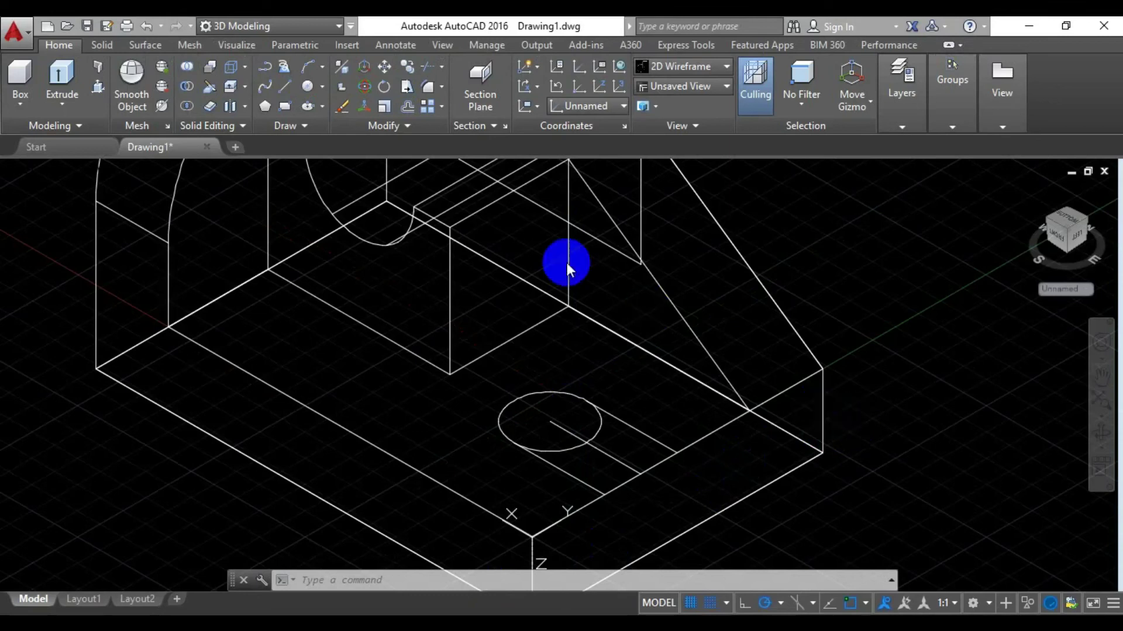
{"action": "left_click", "coordinate": [426, 68]}
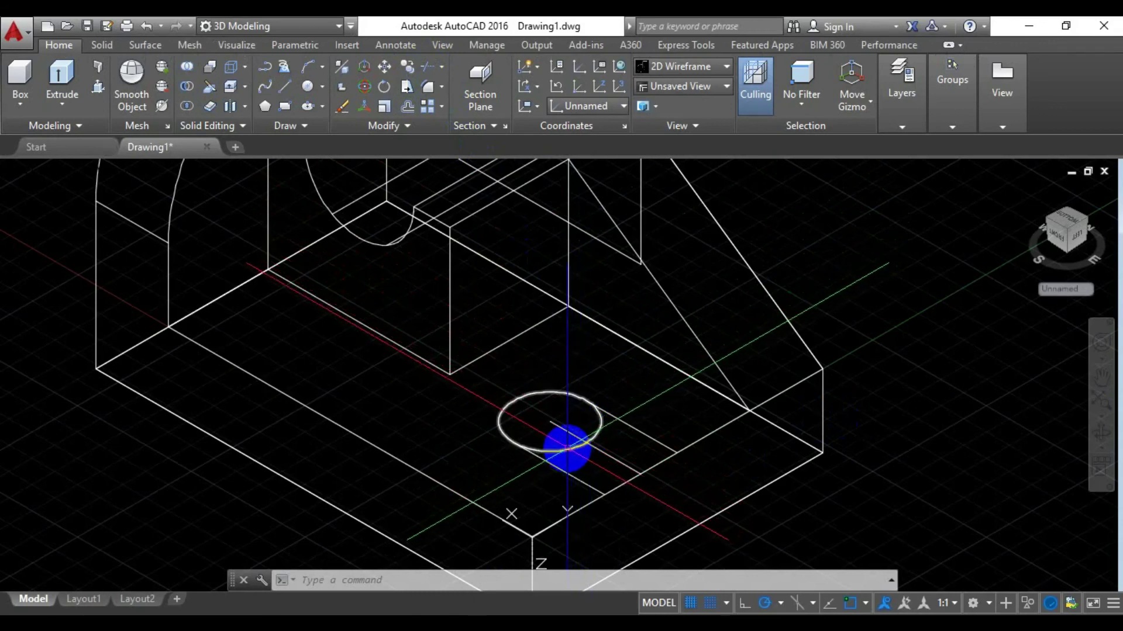
{"action": "left_click", "coordinate": [566, 449]}
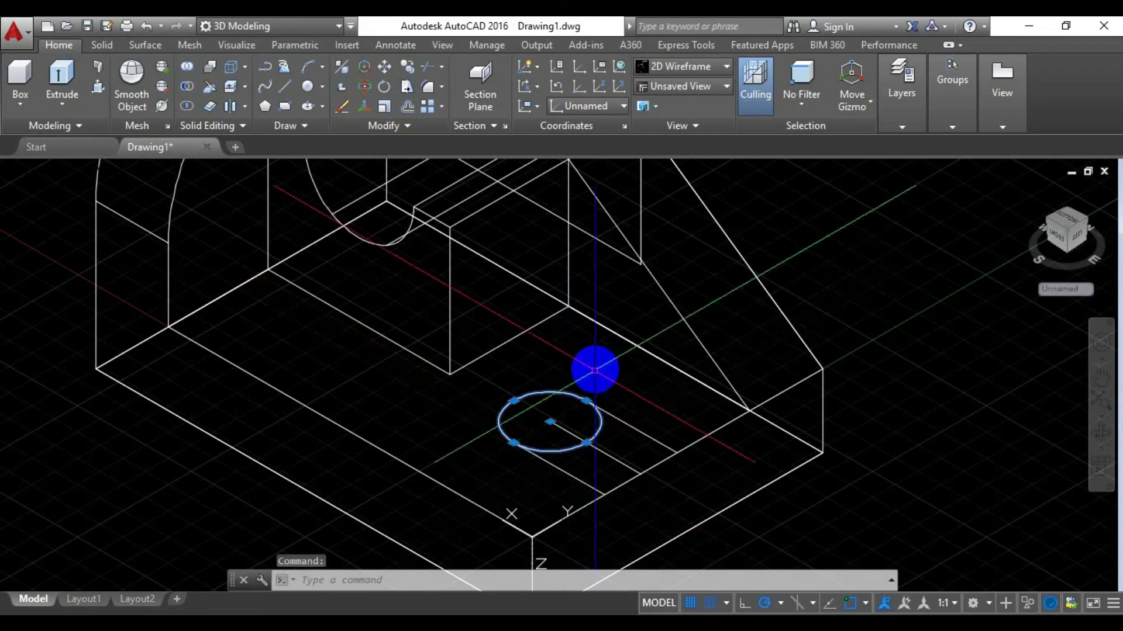
{"action": "key", "text": "Escape"}
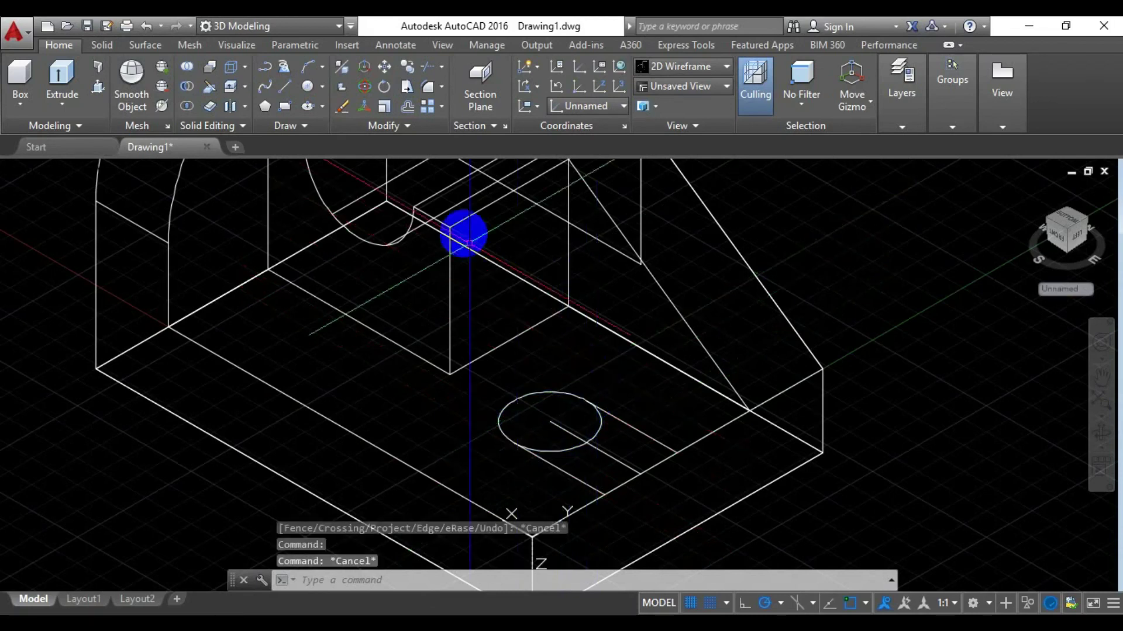
Trim away the circle's half facing the free short edge, using the circle and the three slot lines as cutting edges
{"action": "left_click", "coordinate": [425, 68]}
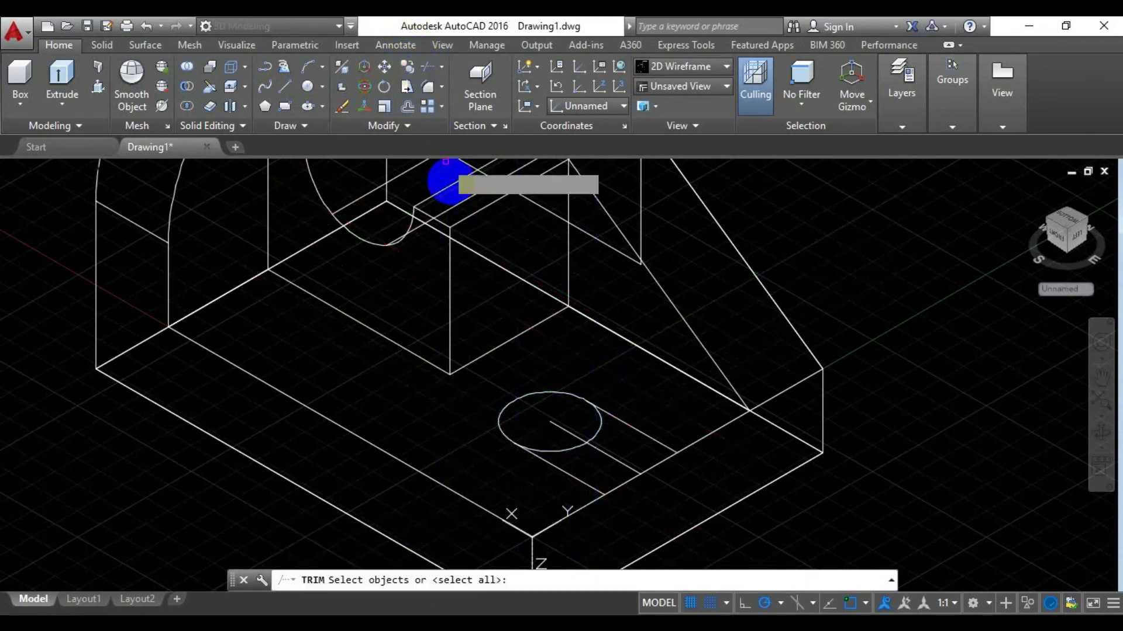
{"action": "left_click", "coordinate": [497, 431]}
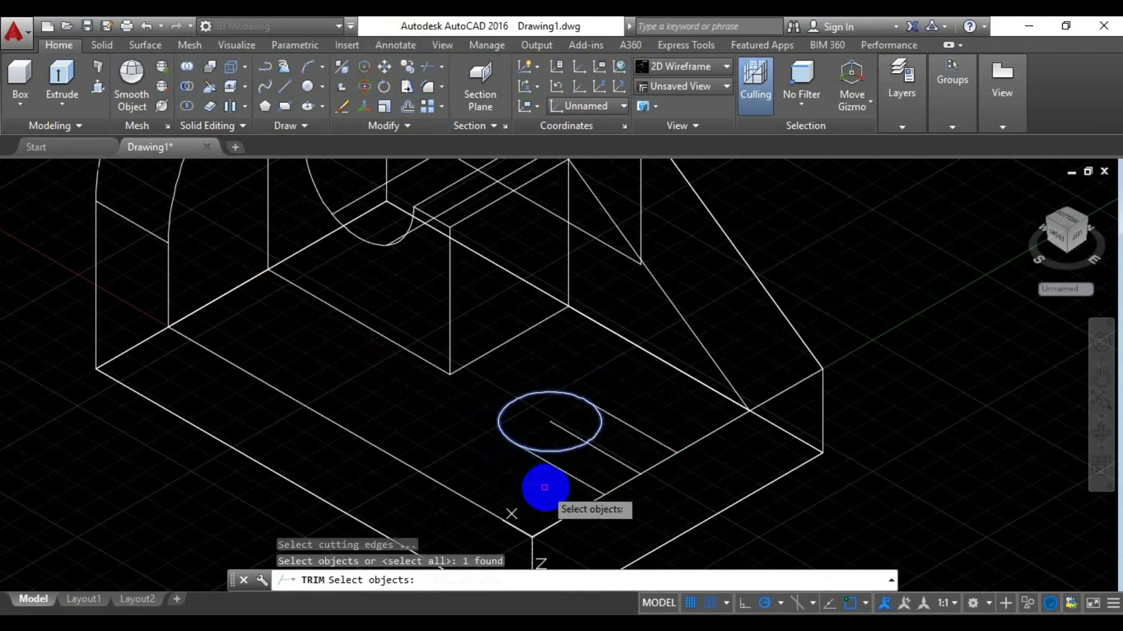
{"action": "left_click", "coordinate": [568, 476]}
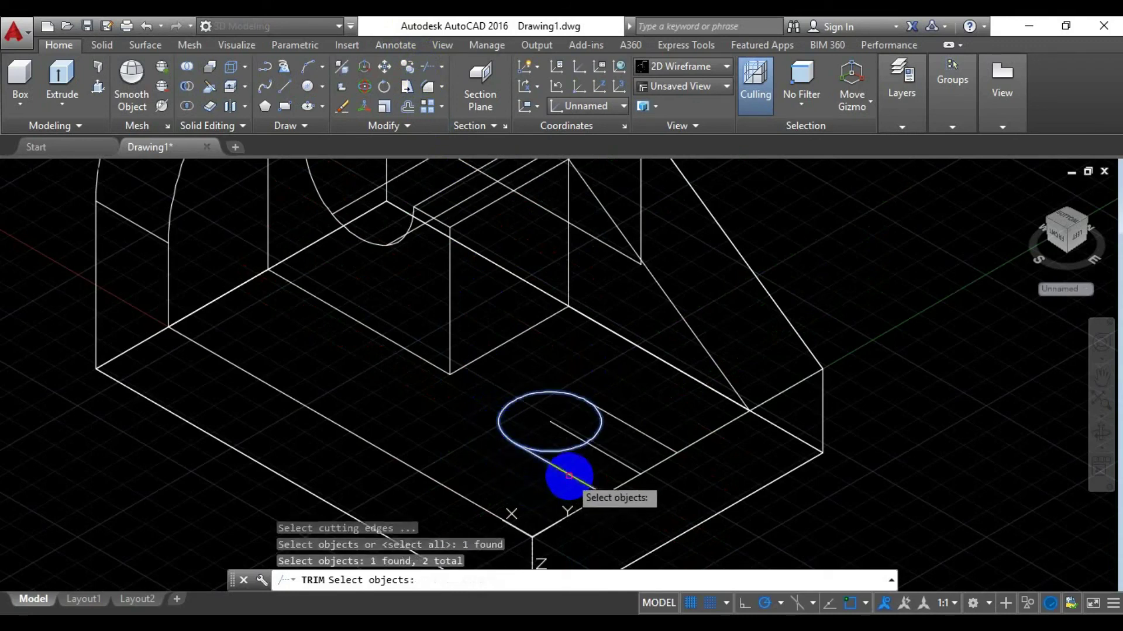
{"action": "left_click", "coordinate": [608, 454]}
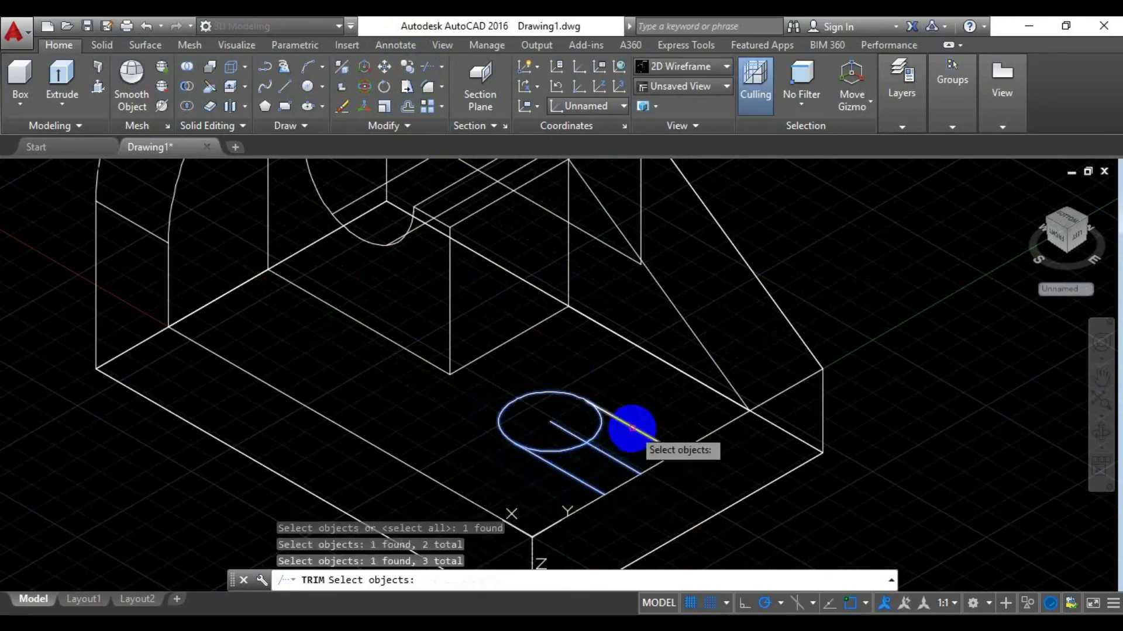
{"action": "key", "text": "Return"}
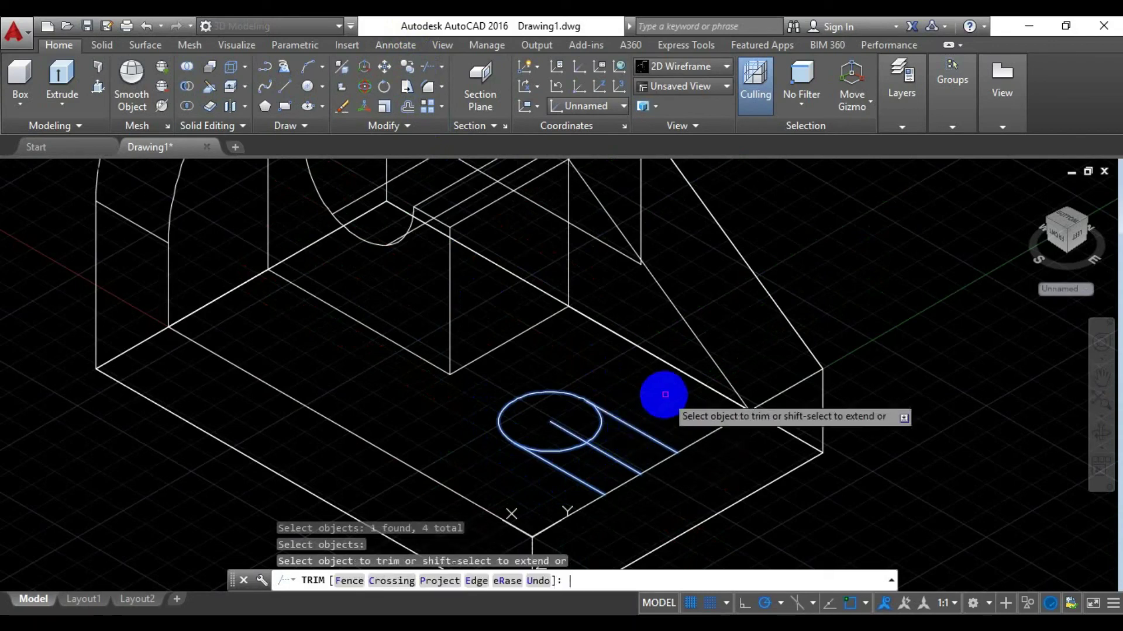
{"action": "left_click", "coordinate": [597, 430]}
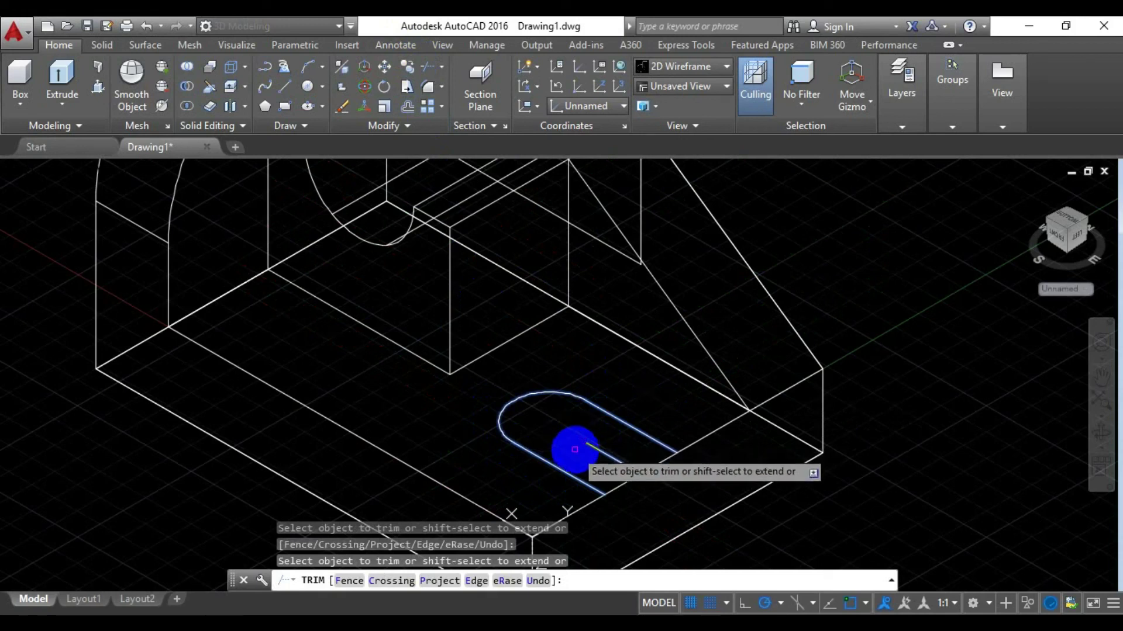
Erase the leftover piece of centre line between the two slot side lines
{"action": "left_click", "coordinate": [614, 458]}
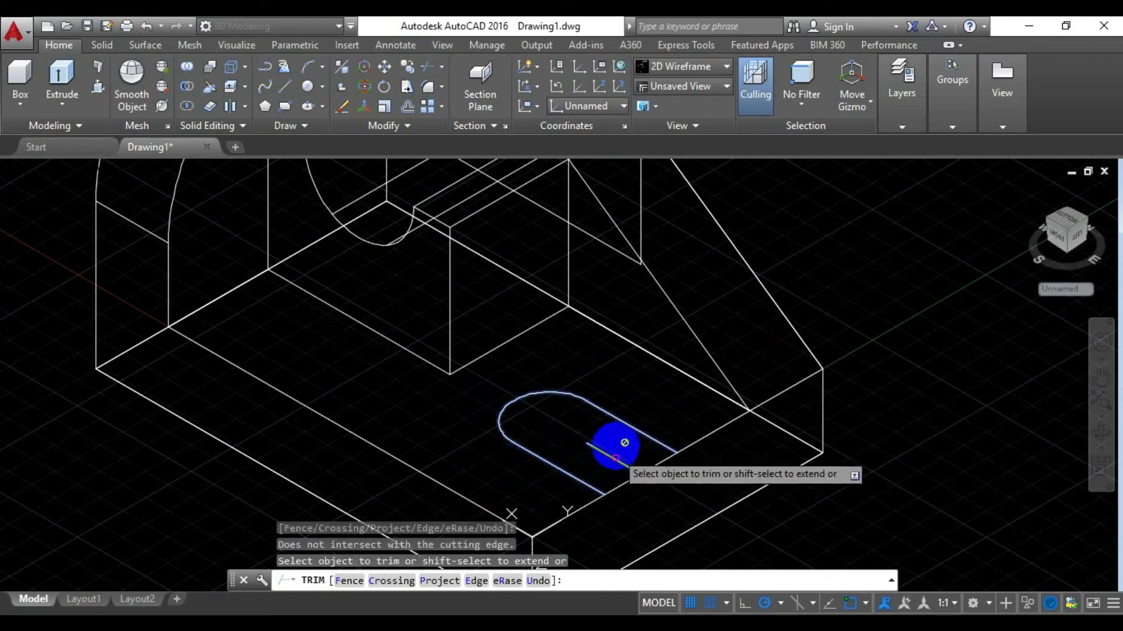
{"action": "key", "text": "Escape"}
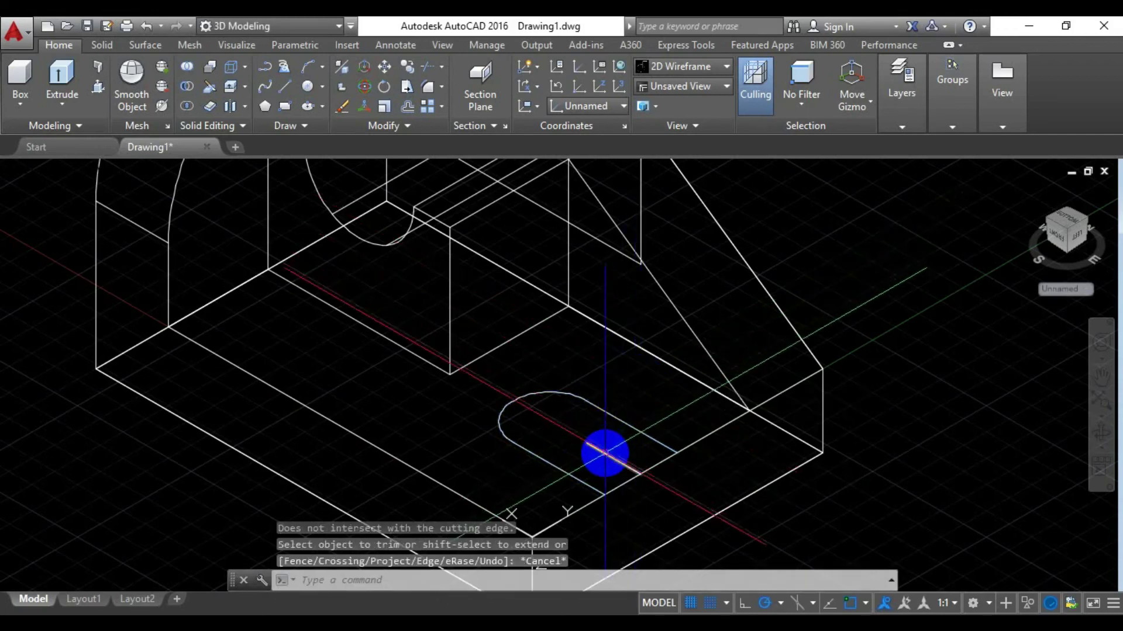
{"action": "left_click", "coordinate": [606, 455]}
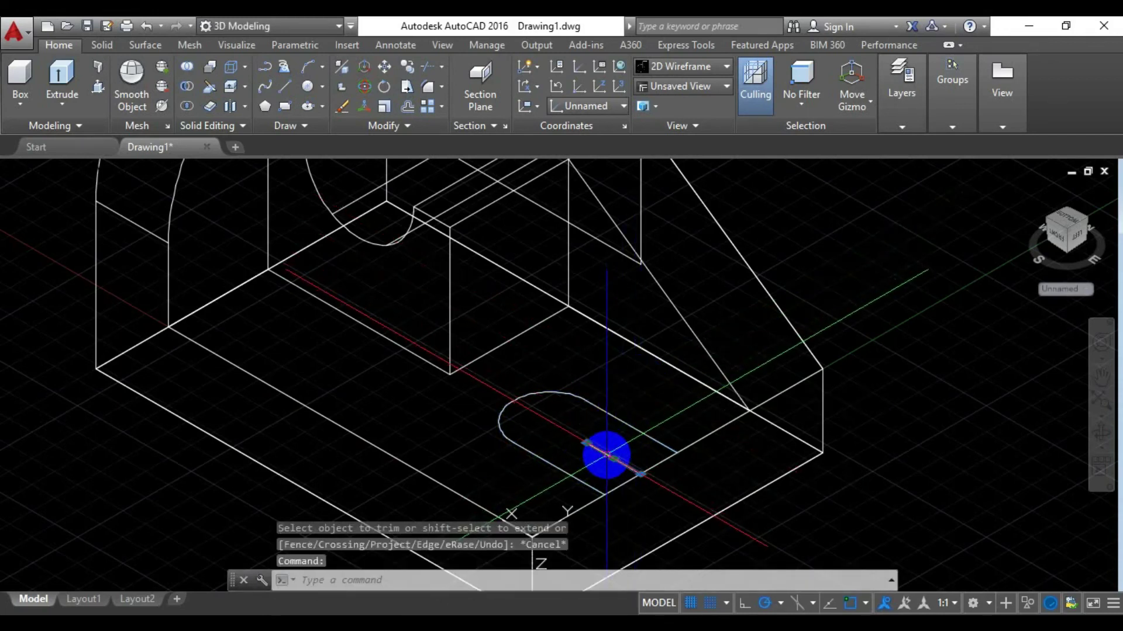
{"action": "key", "text": "Delete"}
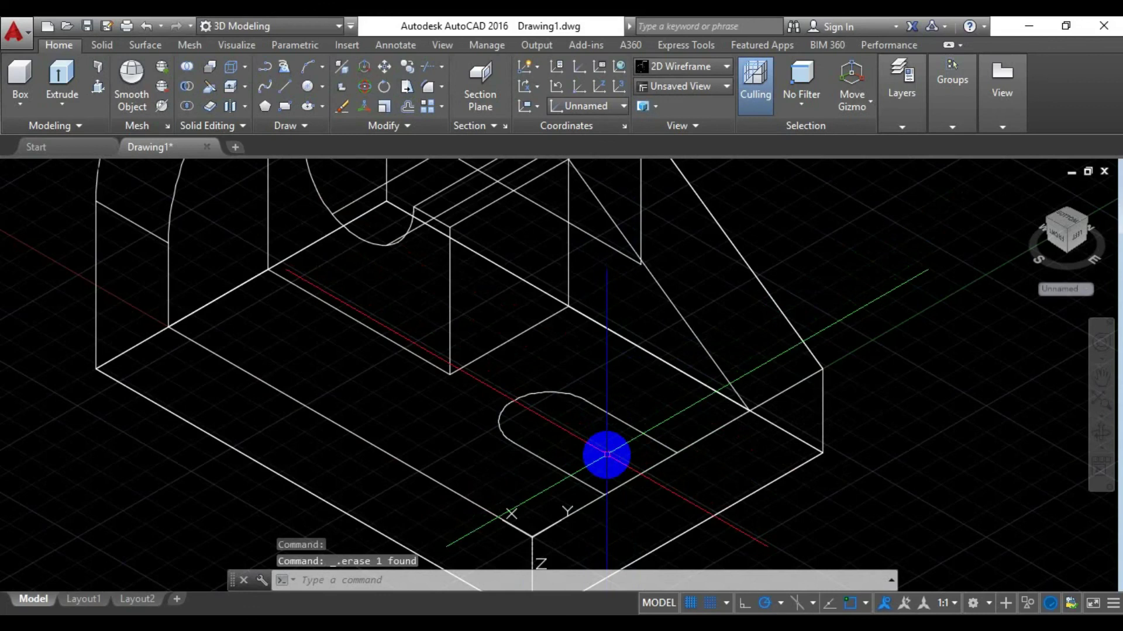
Close the slot profile with a line between the side lines' outer ends along the base's free short edge
{"action": "left_click", "coordinate": [293, 87]}
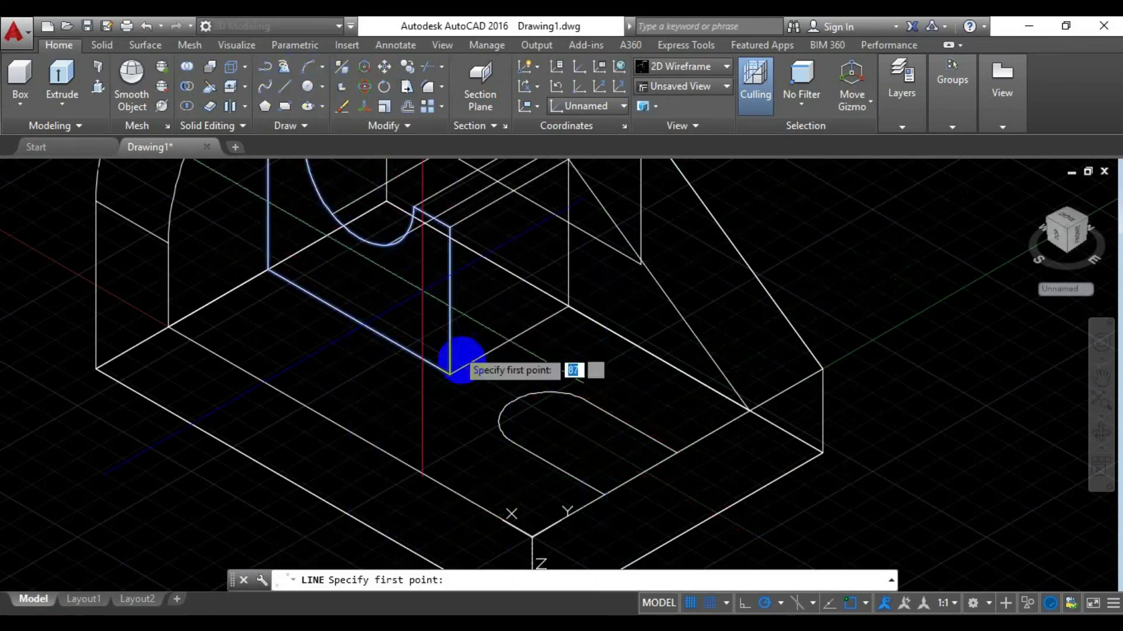
{"action": "left_click", "coordinate": [604, 495]}
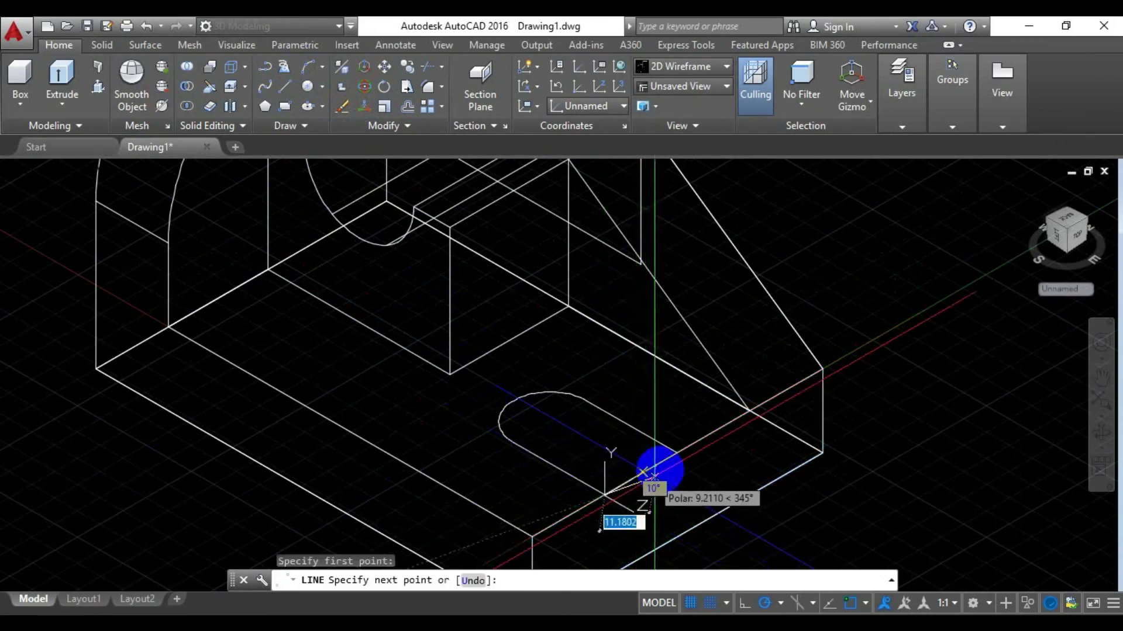
{"action": "left_click", "coordinate": [677, 453]}
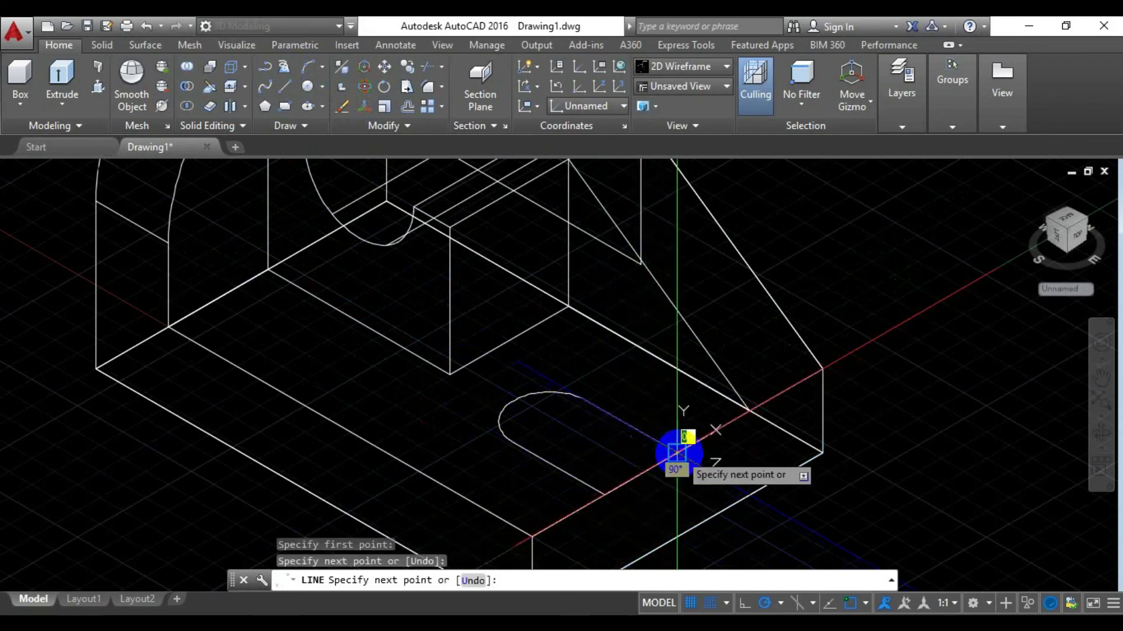
{"action": "key", "text": "Escape"}
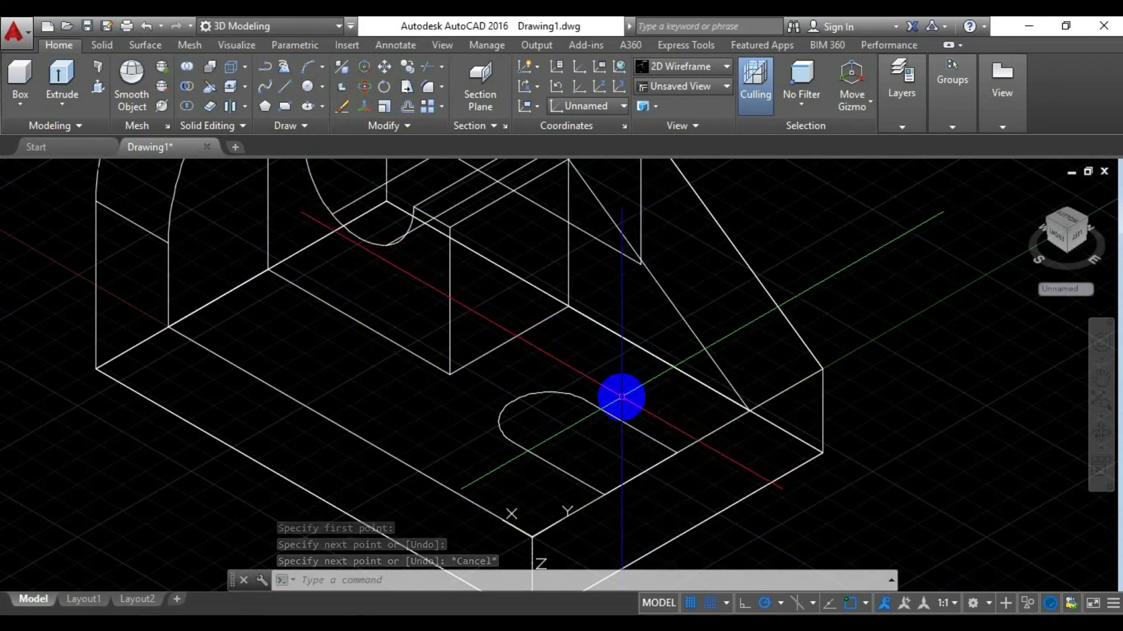
Join the slot's arc, two side lines and closing line into a single closed profile
{"action": "left_click", "coordinate": [482, 580]}
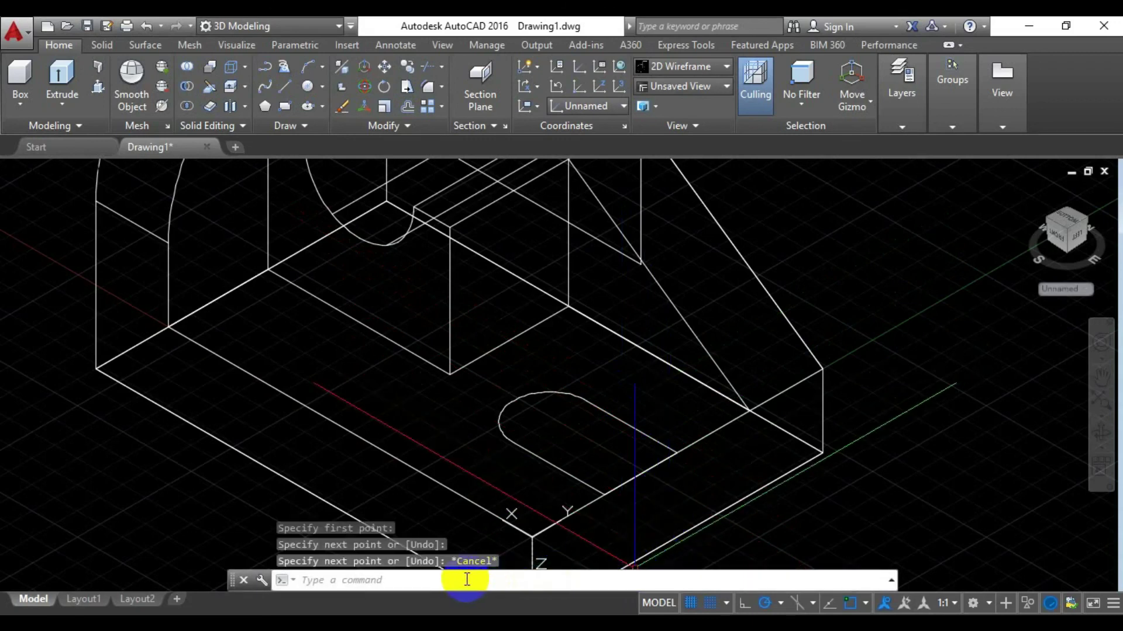
{"action": "type", "text": "join"}
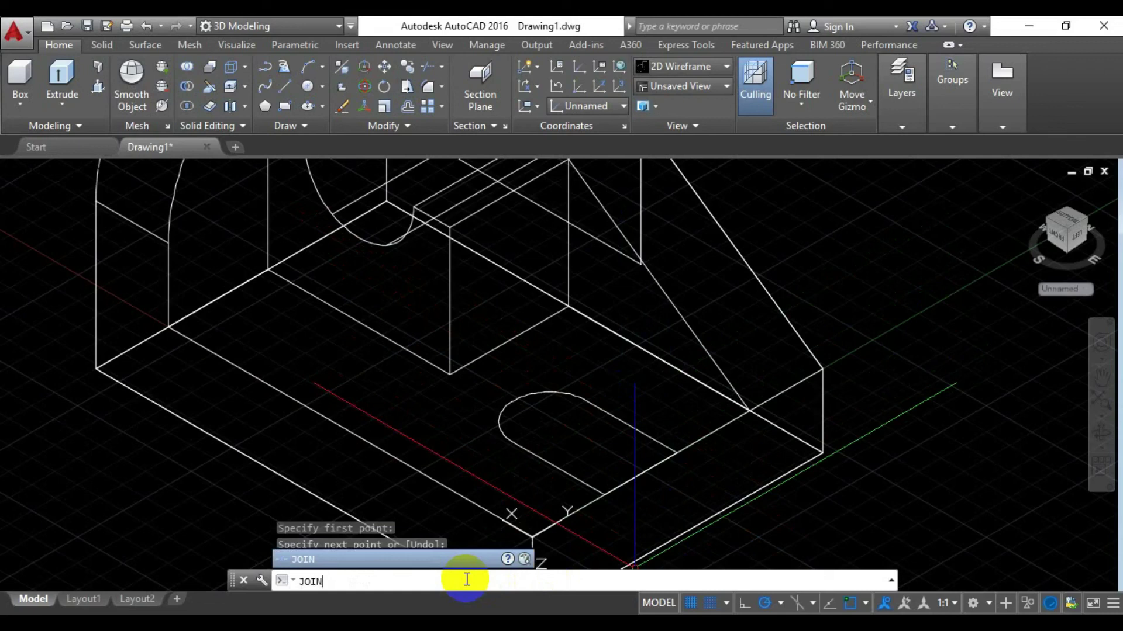
{"action": "key", "text": "Return"}
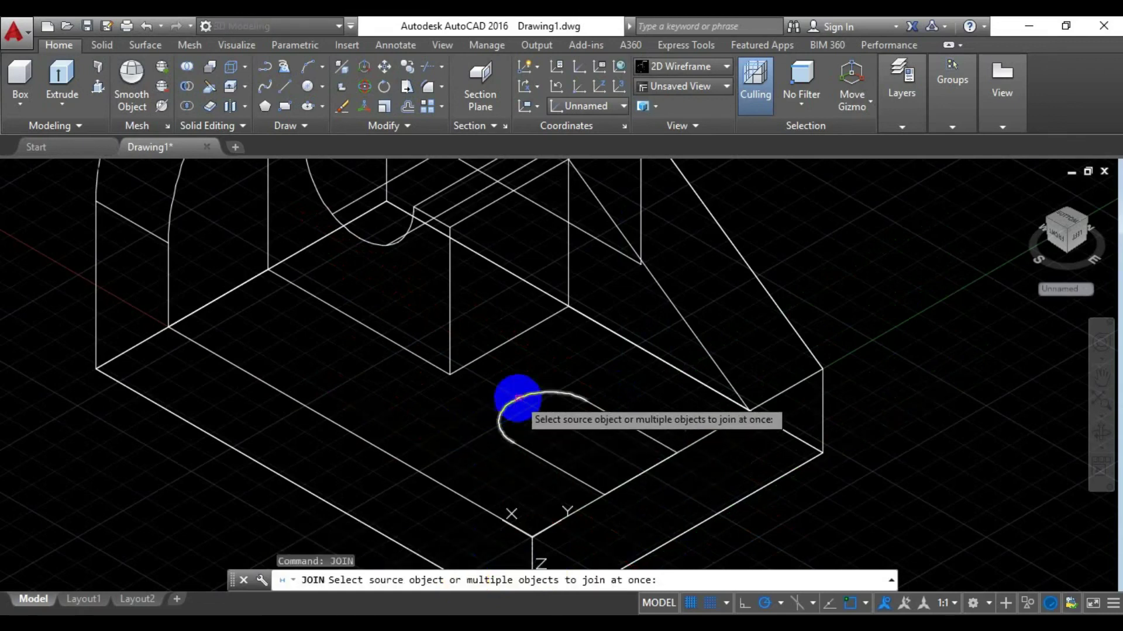
{"action": "left_click", "coordinate": [515, 400]}
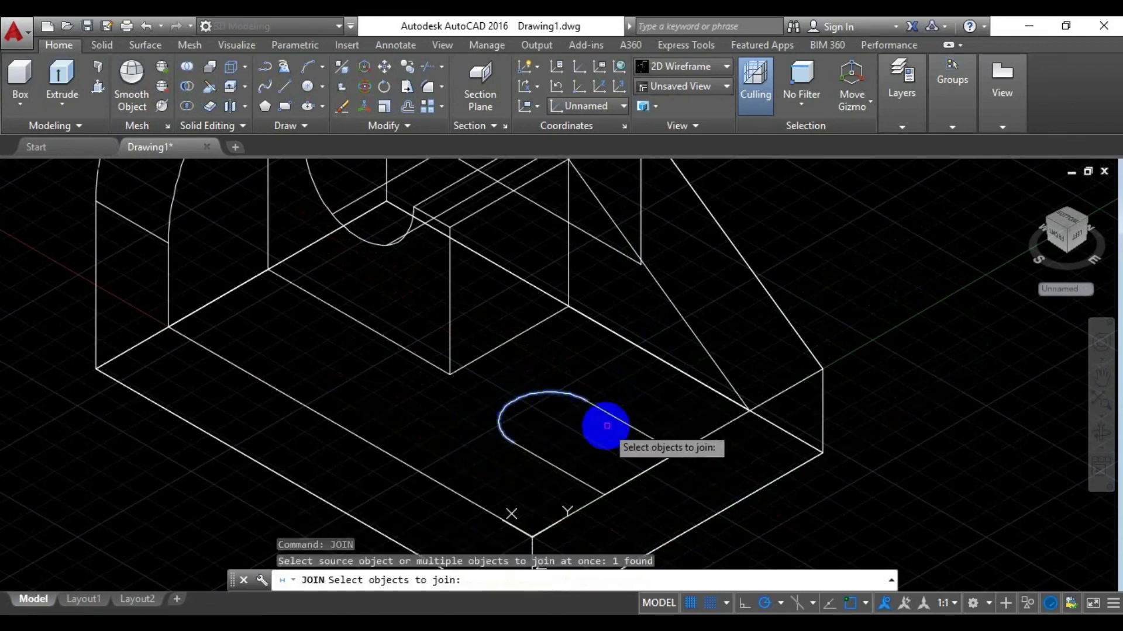
{"action": "left_click", "coordinate": [624, 423]}
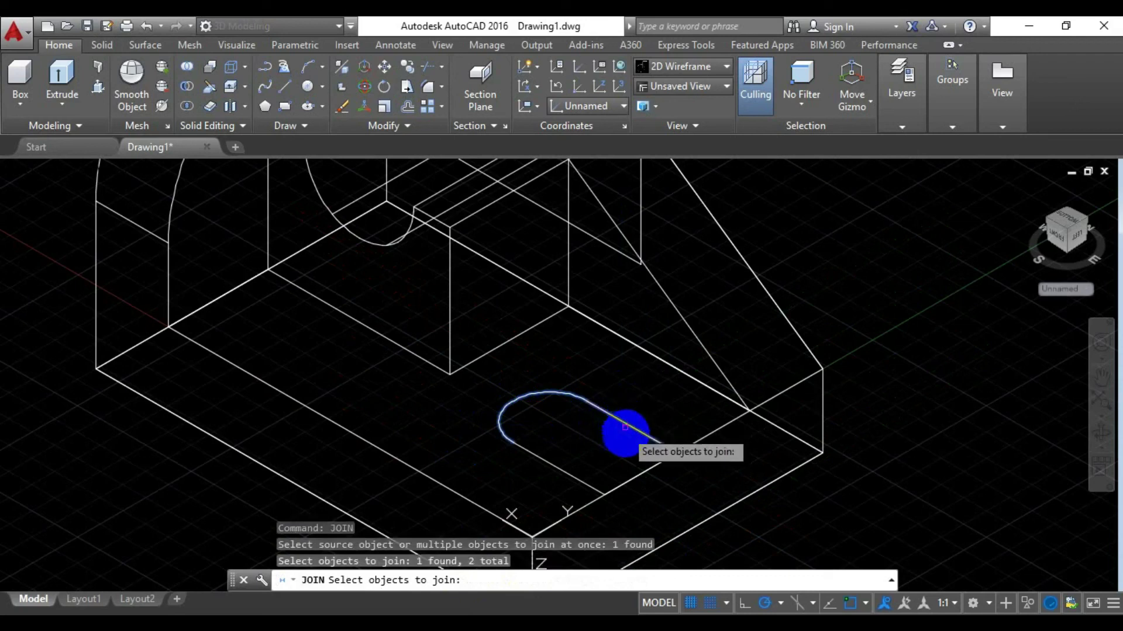
{"action": "left_click", "coordinate": [639, 474]}
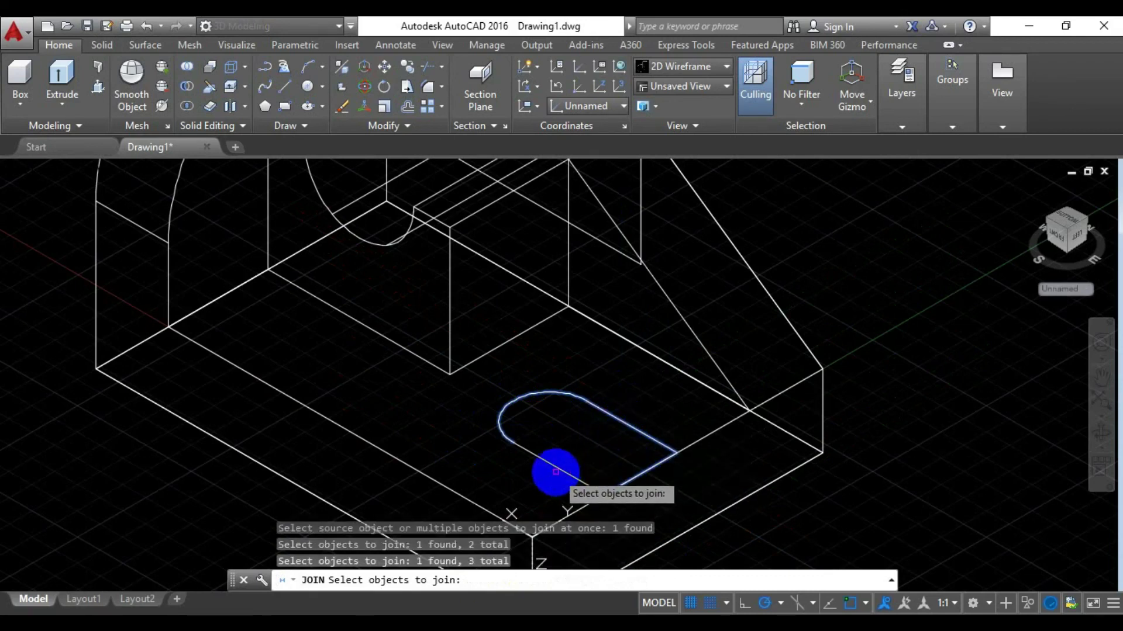
{"action": "left_click", "coordinate": [583, 466]}
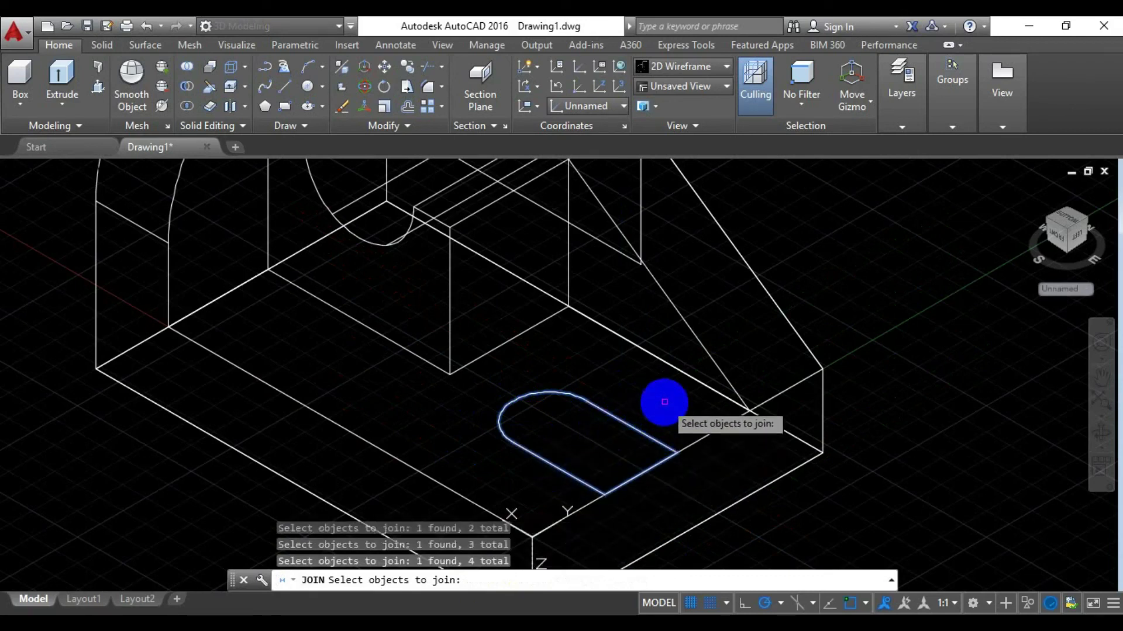
{"action": "key", "text": "Return"}
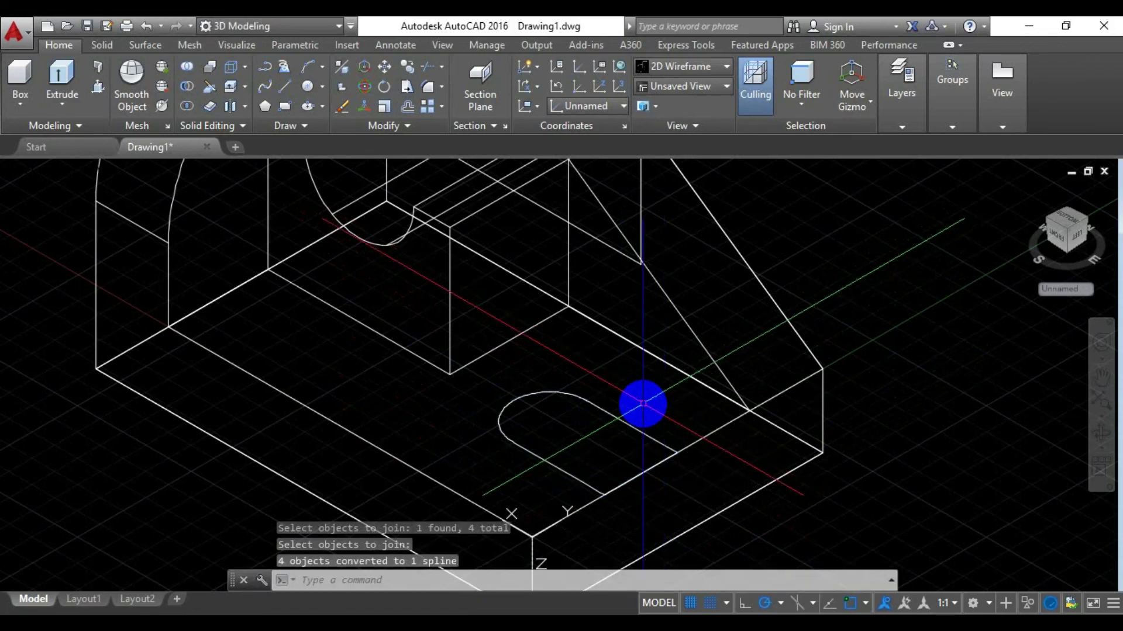
Presspull the slot profile downward through the base to well past its underside
{"action": "scroll", "coordinate": [661, 419], "scroll_direction": "down", "scroll_amount": 2}
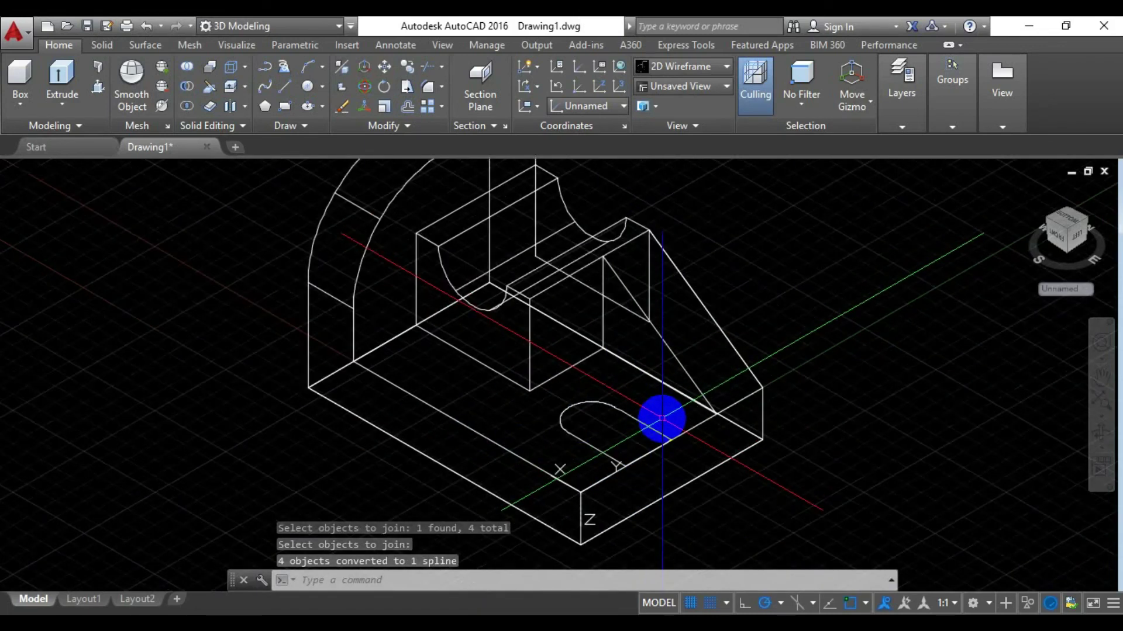
{"action": "scroll", "coordinate": [662, 419], "scroll_direction": "down", "scroll_amount": 3}
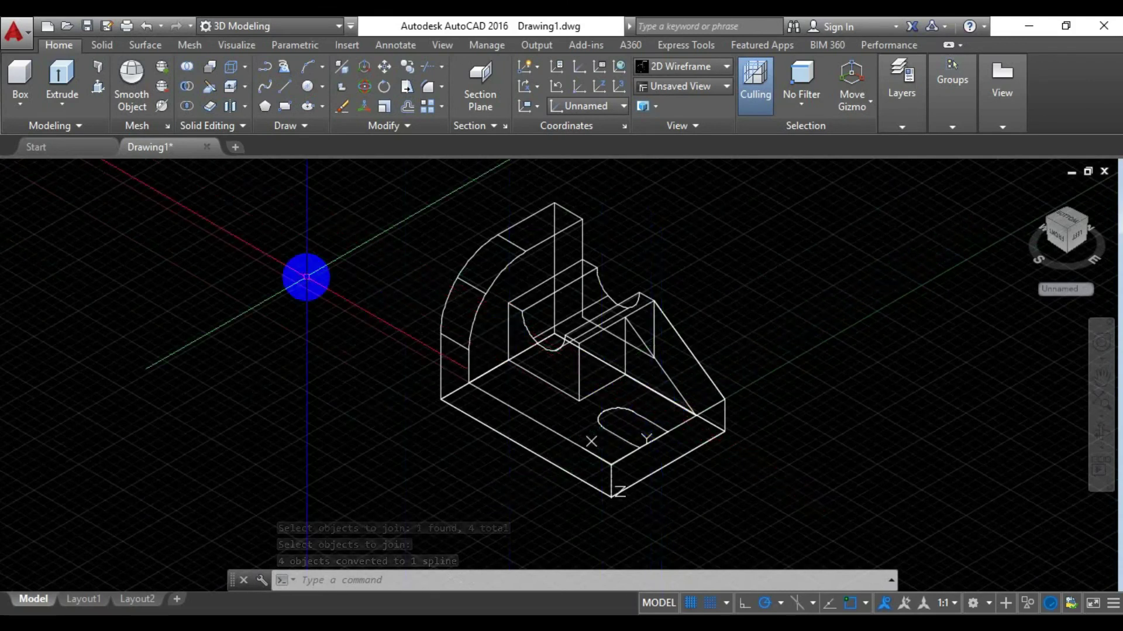
{"action": "left_click", "coordinate": [97, 88]}
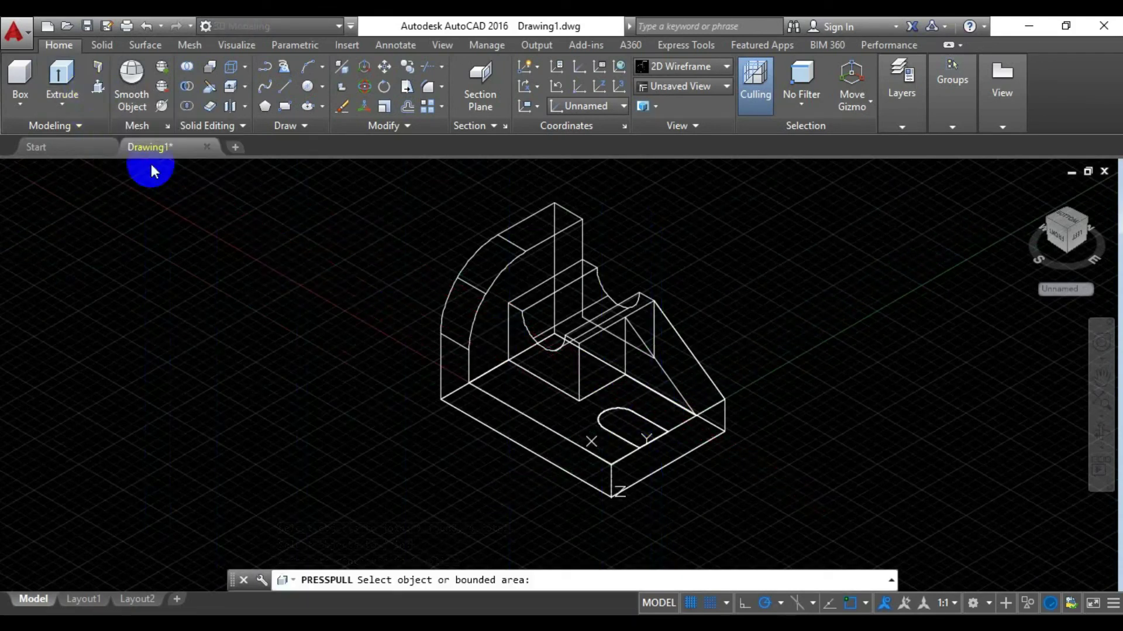
{"action": "left_click", "coordinate": [617, 434]}
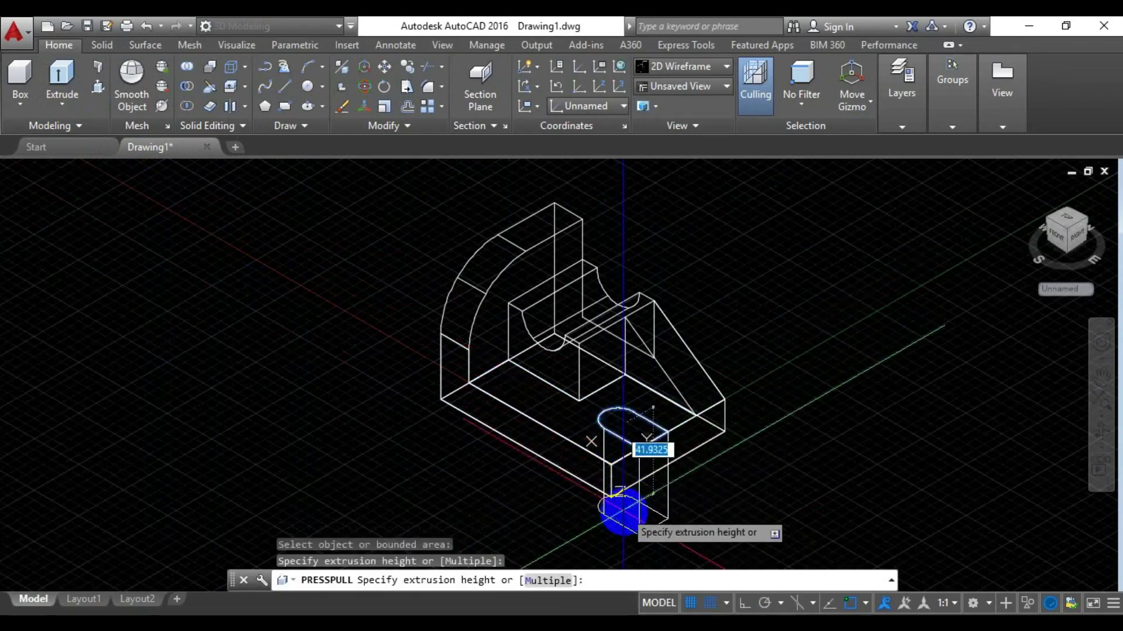
{"action": "left_click", "coordinate": [625, 515]}
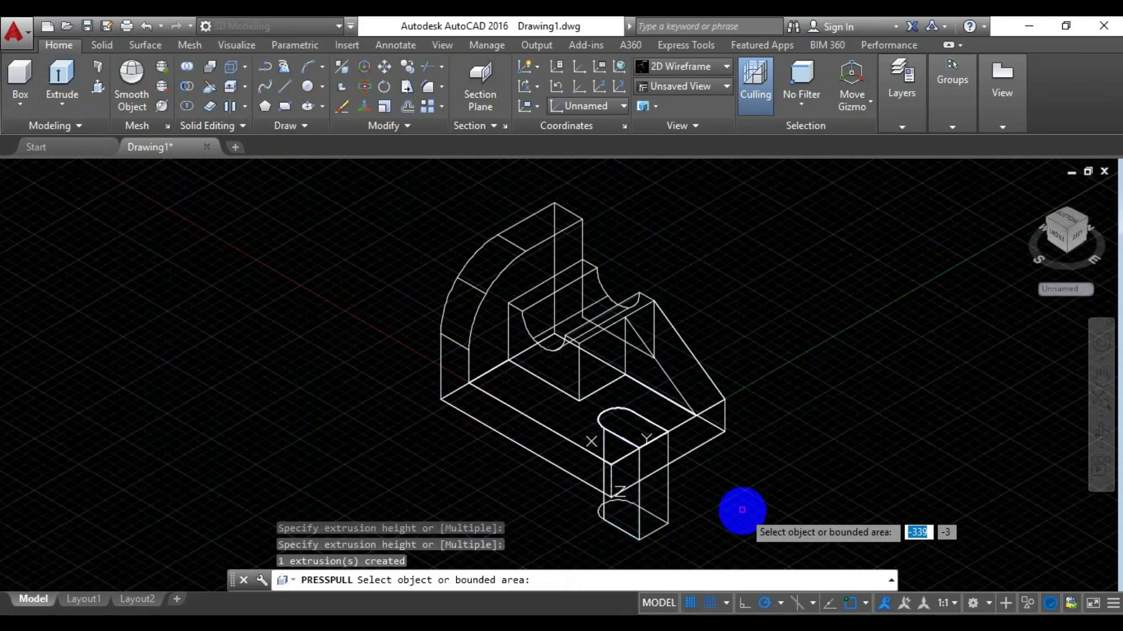
{"action": "key", "text": "Return"}
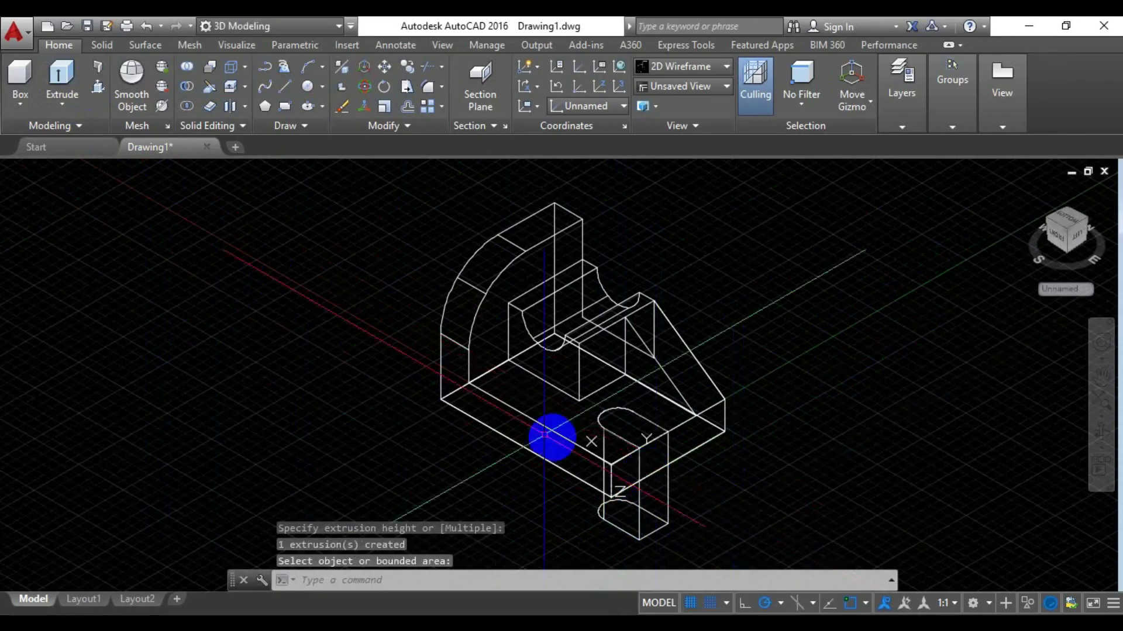
Subtract the slot-shaped extrusion from the main body to cut the rounded slot through the base
{"action": "left_click", "coordinate": [186, 83]}
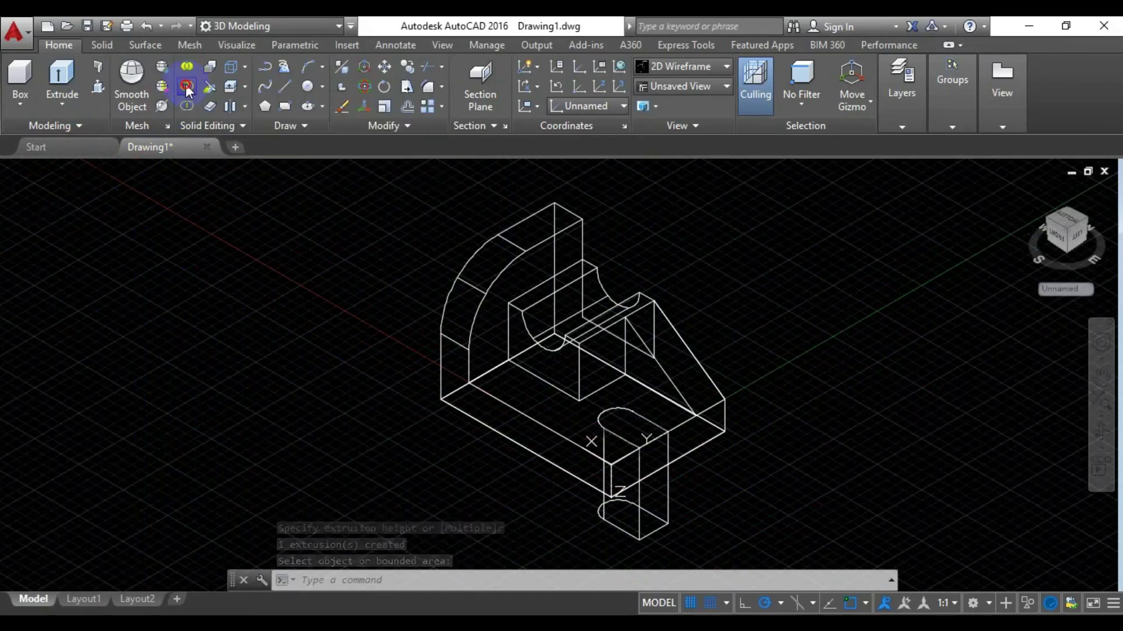
{"action": "left_click", "coordinate": [479, 308]}
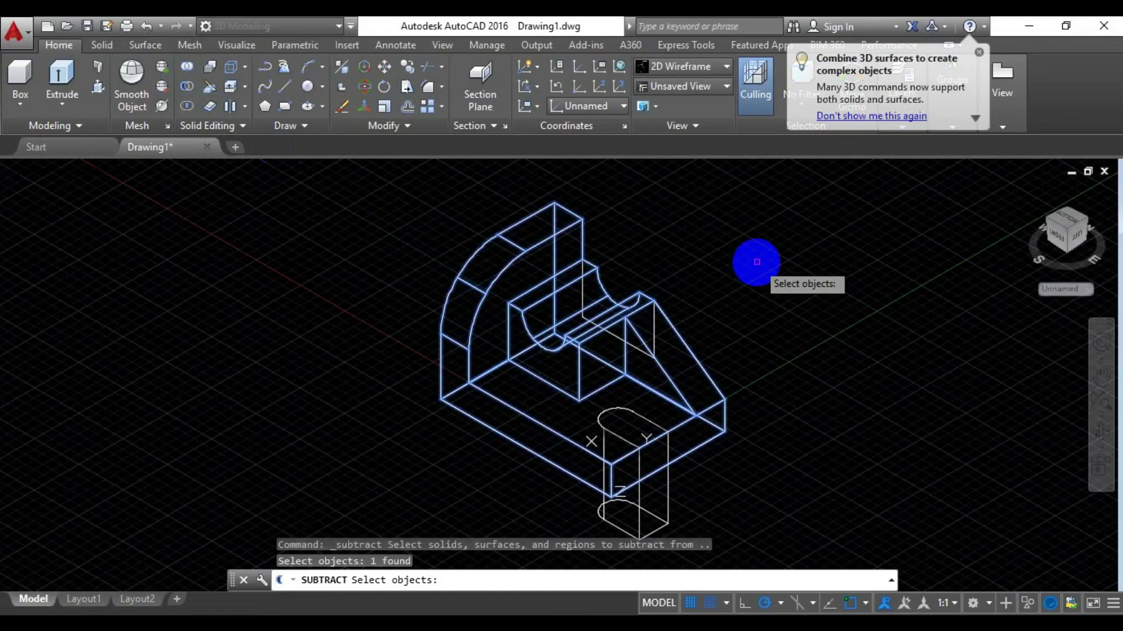
{"action": "key", "text": "Return"}
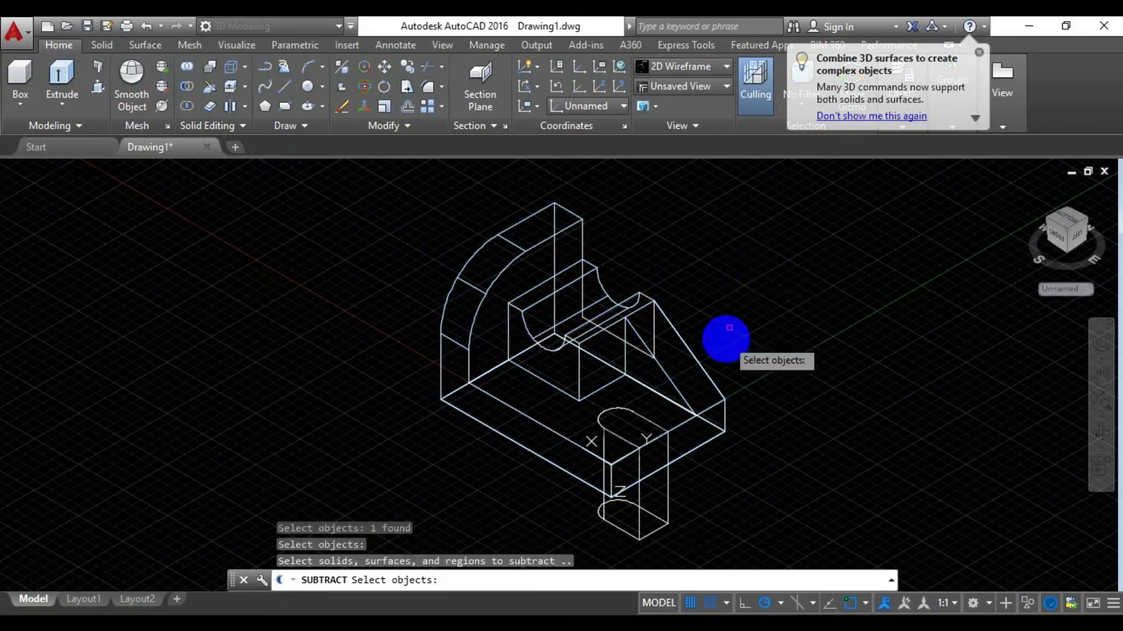
{"action": "left_click", "coordinate": [667, 501]}
{"action": "key", "text": "Return"}
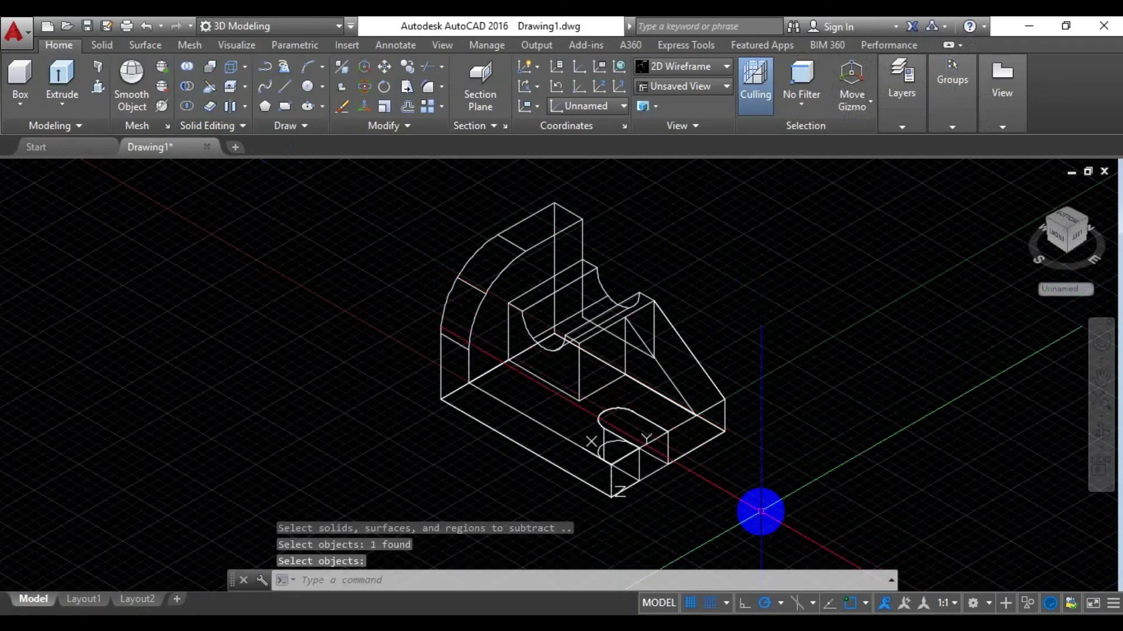
Display the finished part in the Realistic visual style
{"action": "left_click", "coordinate": [724, 67]}
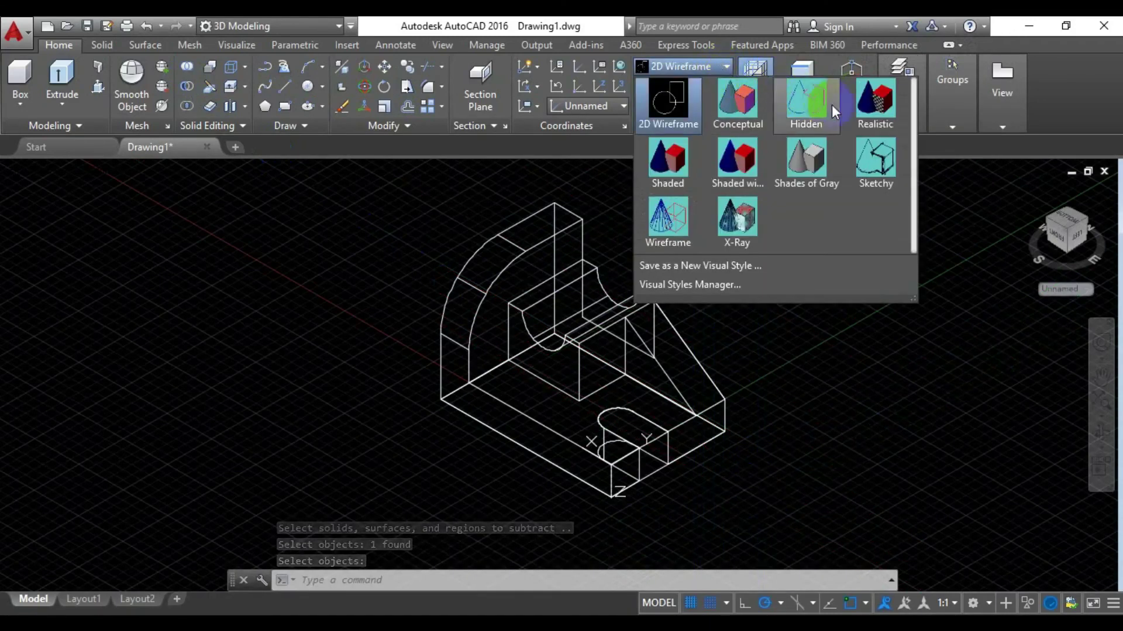
{"action": "left_click", "coordinate": [872, 110]}
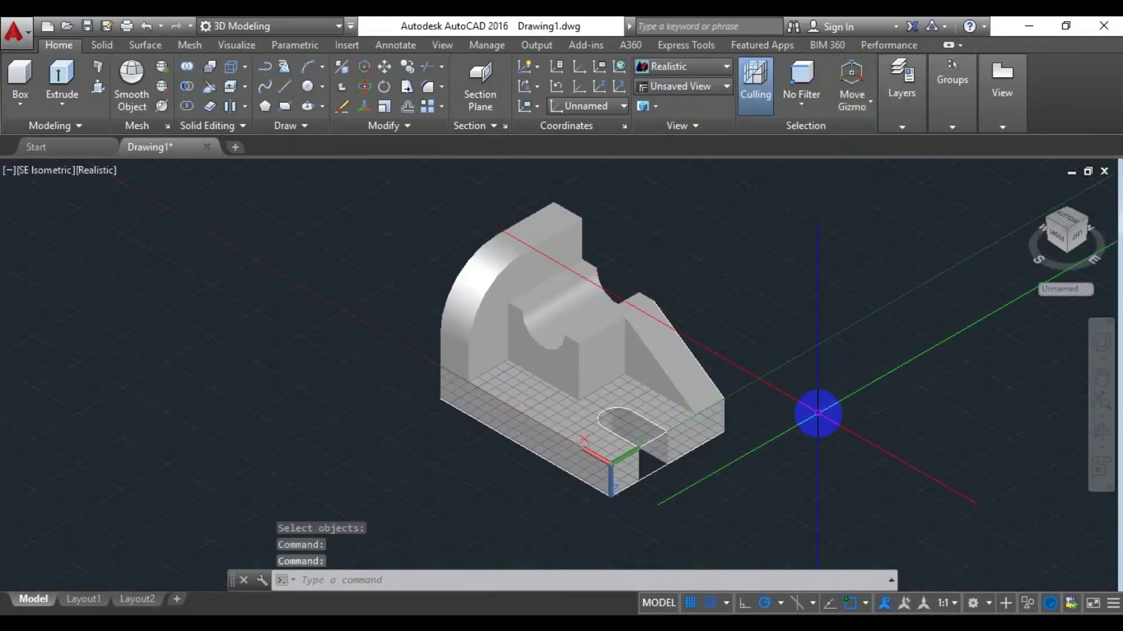
{"action": "scroll", "coordinate": [817, 412], "scroll_direction": "up", "scroll_amount": 2}
{"action": "scroll", "coordinate": [817, 413], "scroll_direction": "down", "scroll_amount": 2}
{"action": "middle_click_drag", "start_coordinate": [818, 413], "coordinate": [678, 446]}
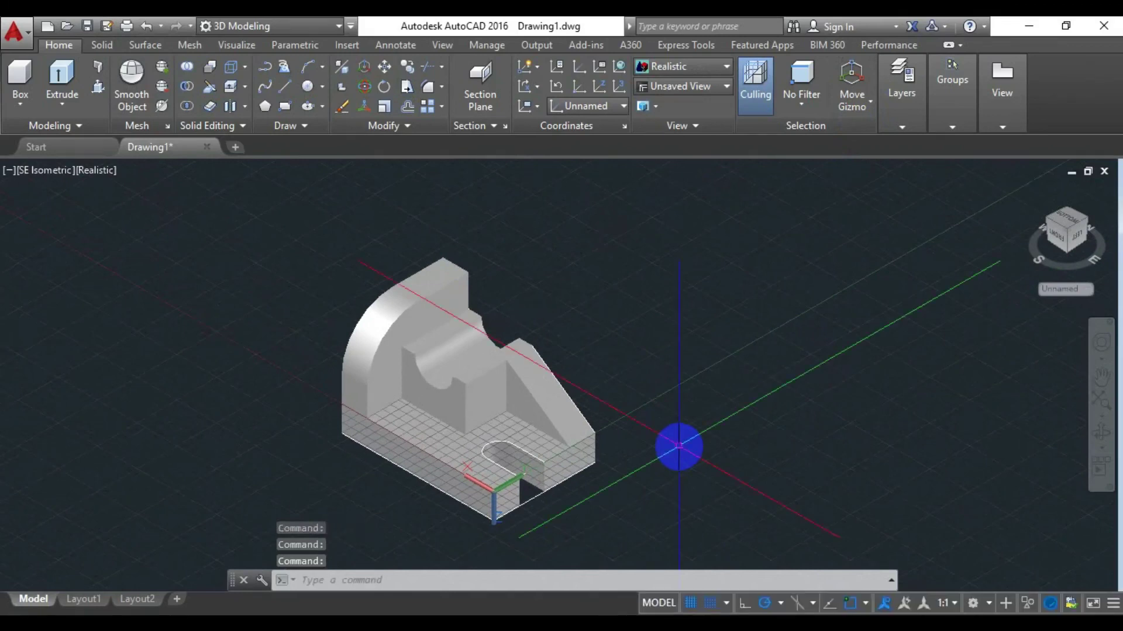